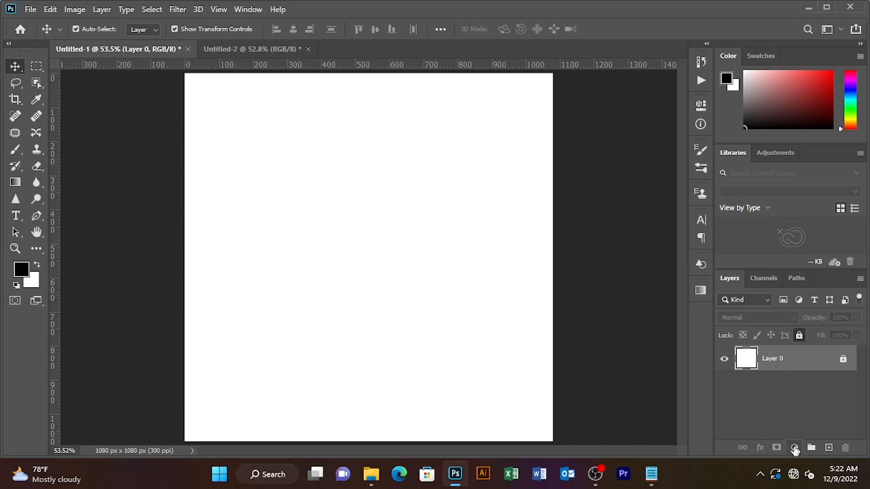
Add a Solid Color fill layer in dark grey #404040 over the canvas
click(795, 448)
click(794, 222)
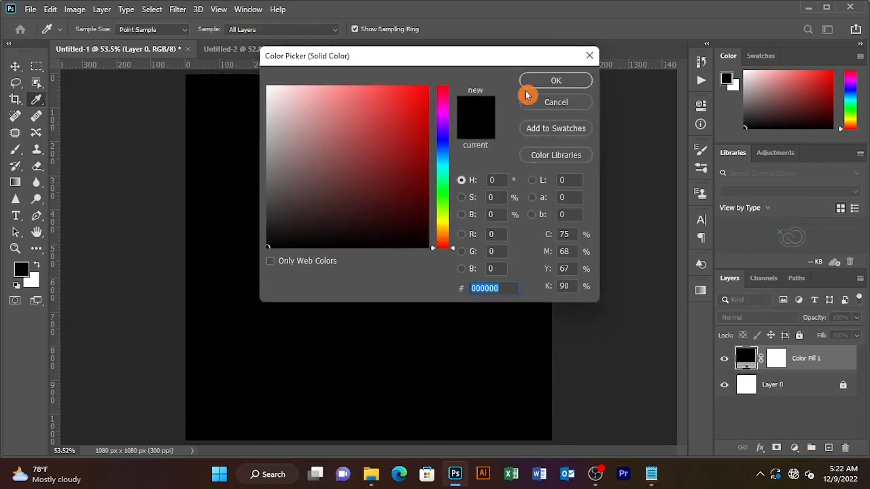
click(513, 290)
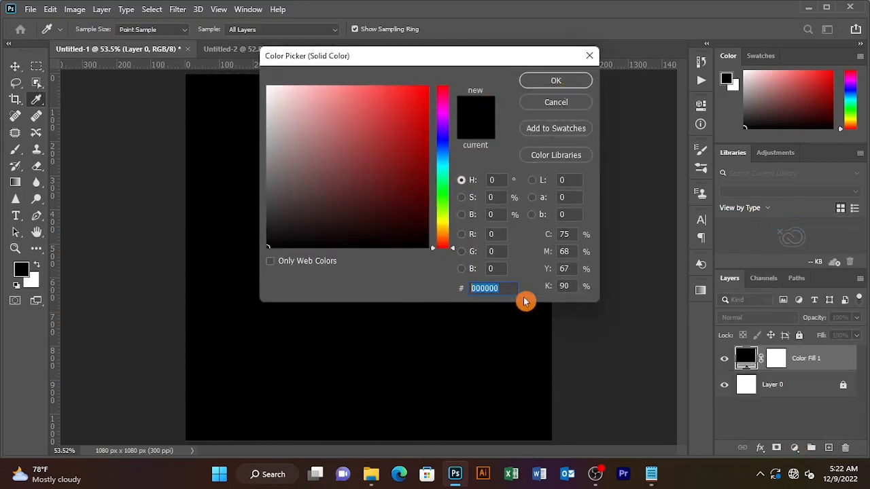
text(10)
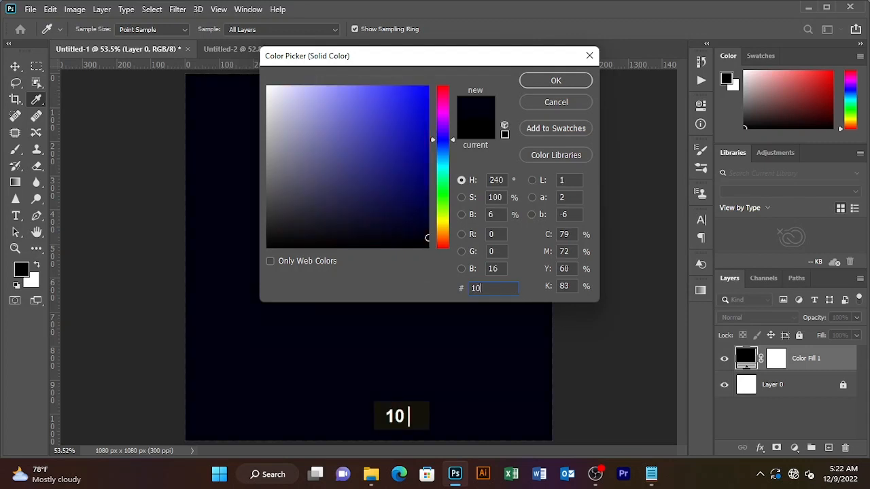
key(BackSpace)
key(BackSpace)
text(404040)
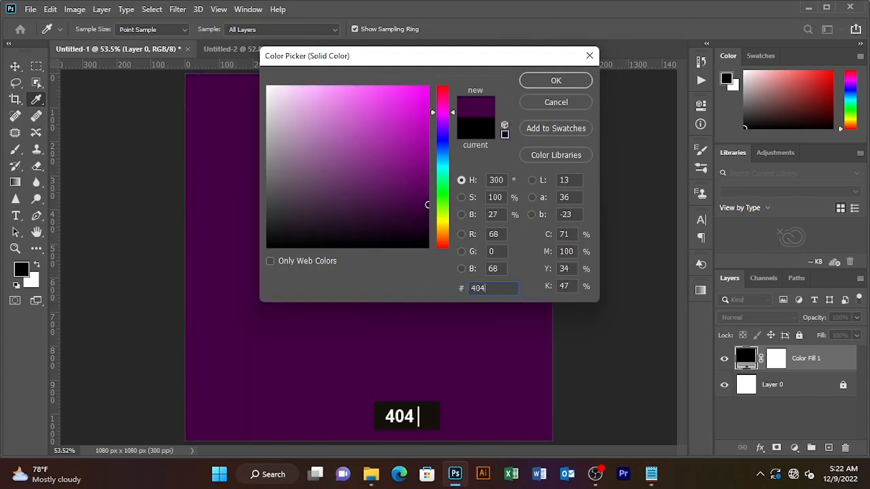
click(557, 83)
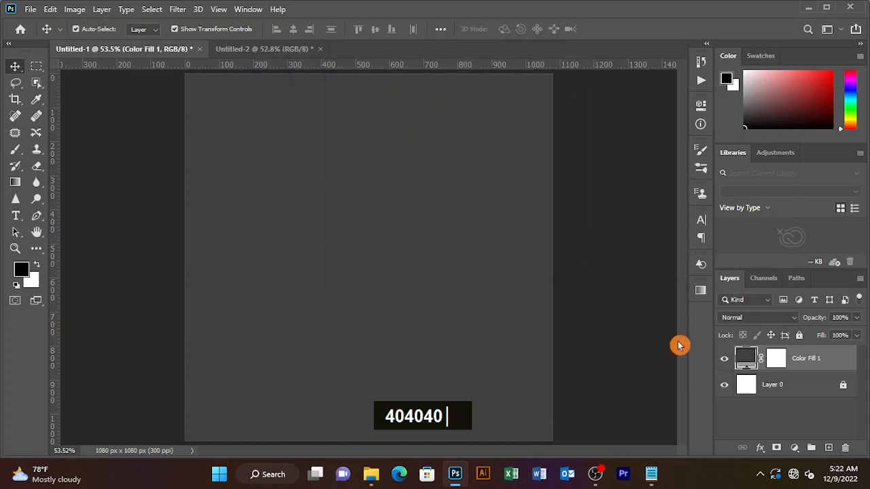
Create a mid-canvas text layer reading 'inductwithFreddies'
key(t)
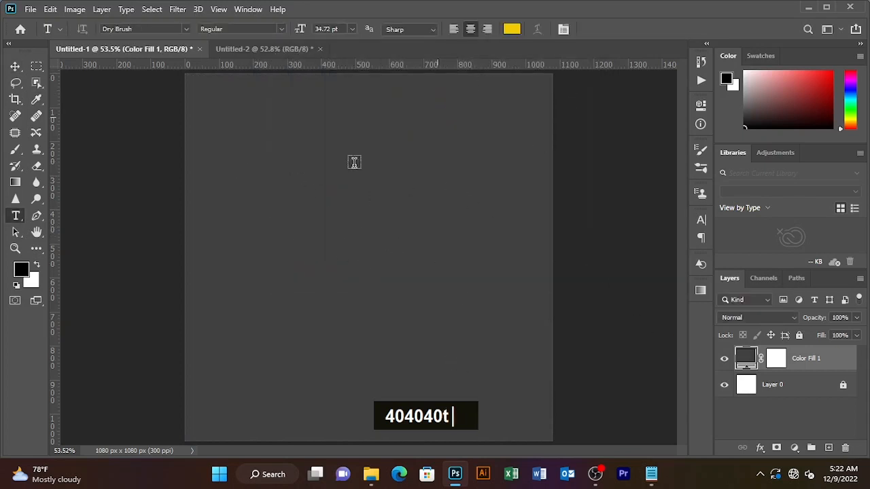
click(317, 185)
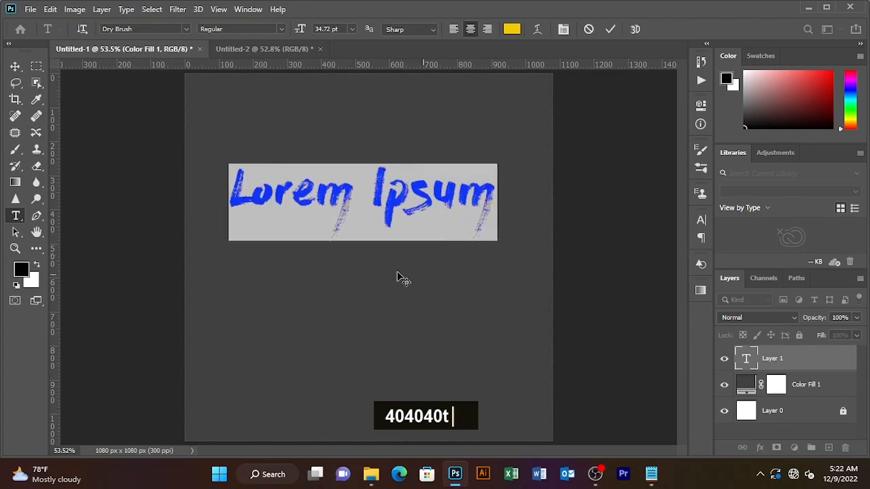
mouse_move(303, 35)
mouse_down()
mouse_move(295, 30)
mouse_move(305, 35)
mouse_up()
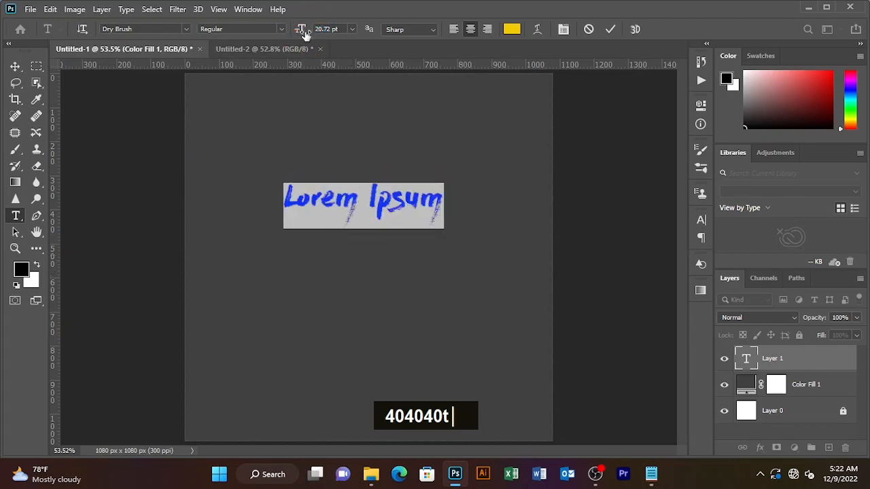
text(in)
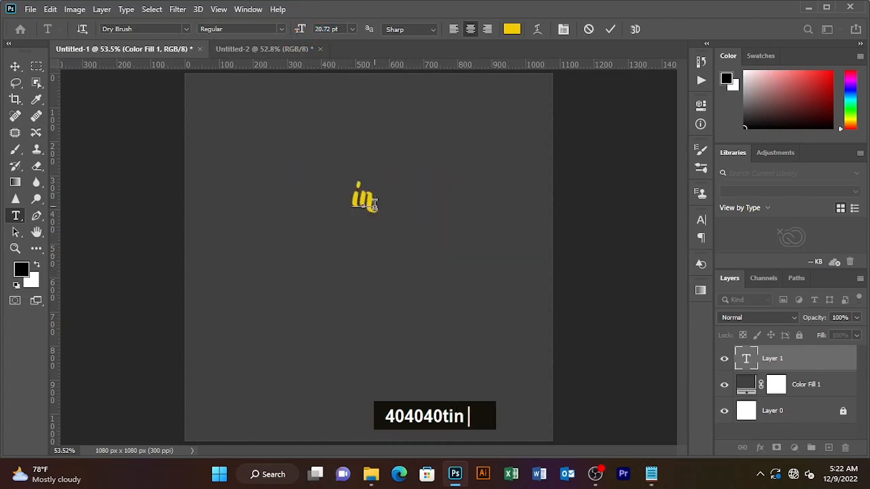
text(ductwit)
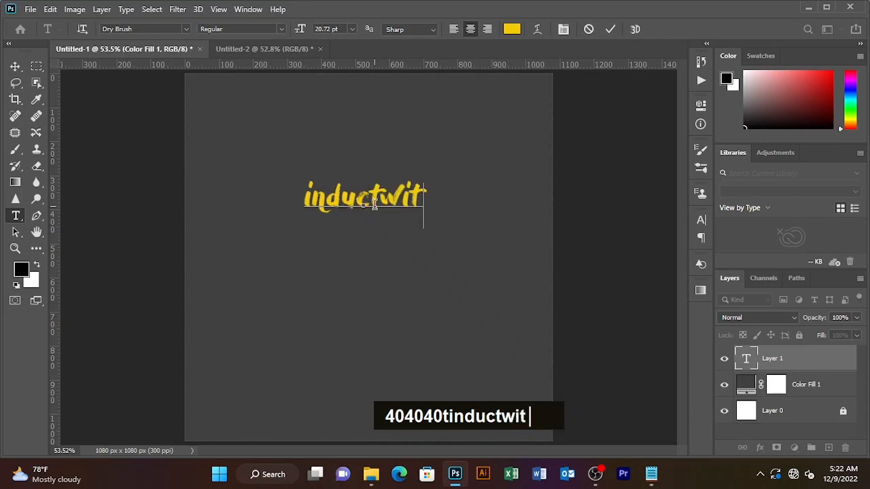
text(hFree)
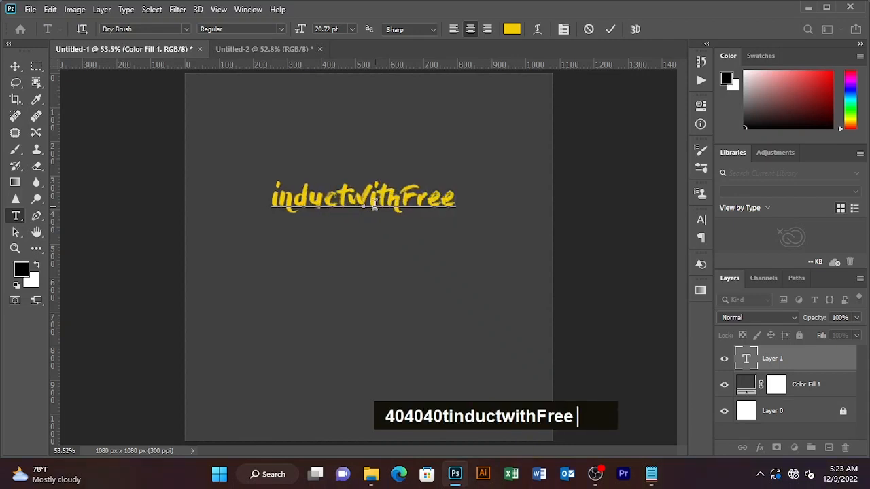
key(BackSpace)
text(ddi)
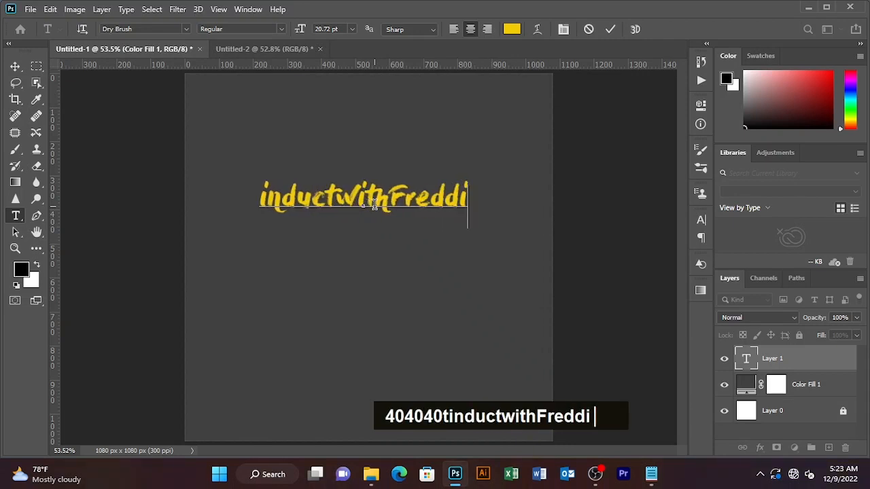
text(es)
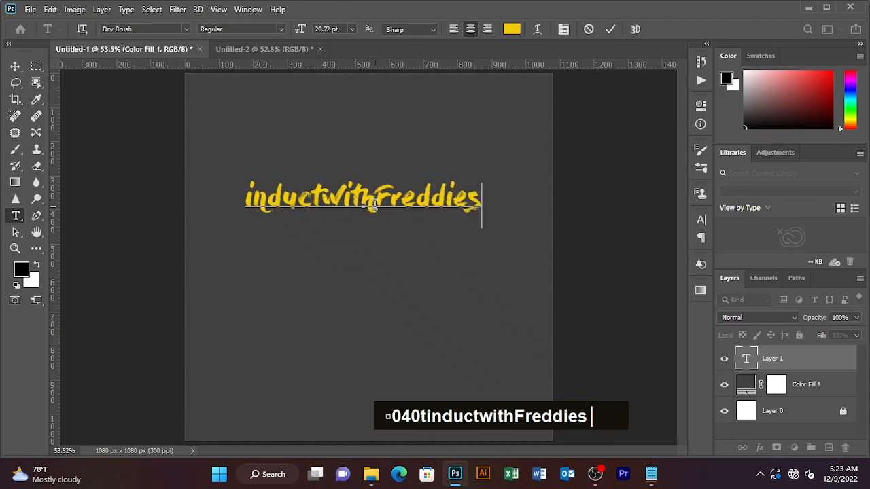
Break the text onto three lines (induct / with / Freddies), set 30.72 pt, and commit
click(324, 197)
key(Return)
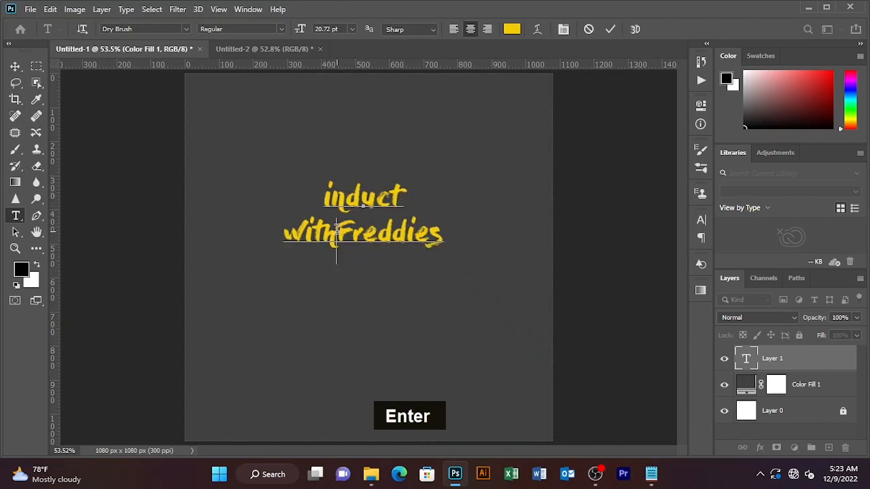
key(Return)
drag(415, 272, 288, 182)
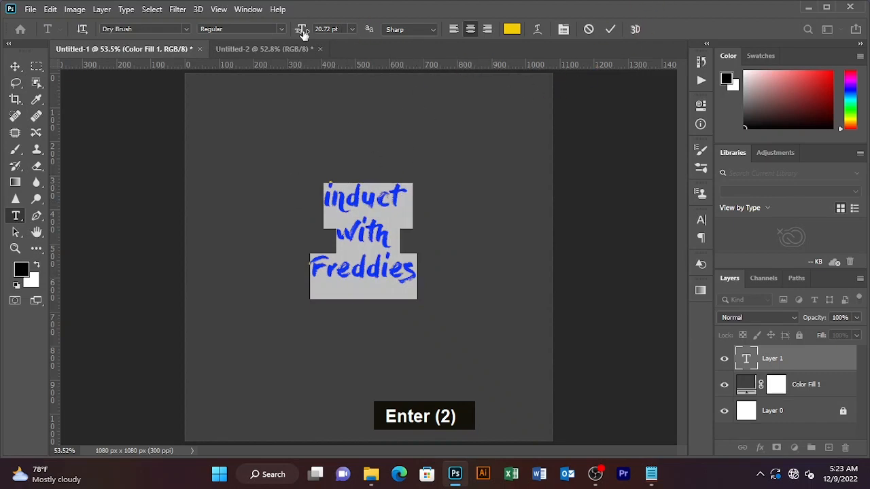
drag(304, 34, 308, 30)
click(611, 29)
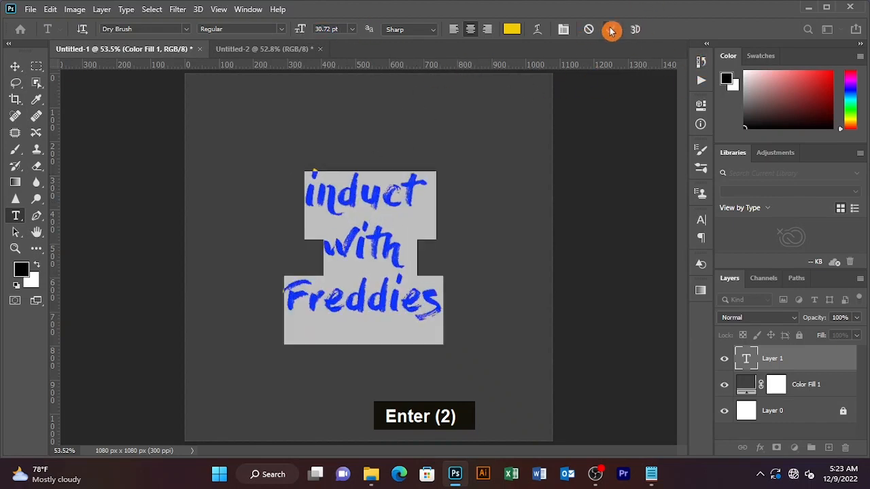
Nudge the text block slightly and duplicate it toward the upper right
key(v)
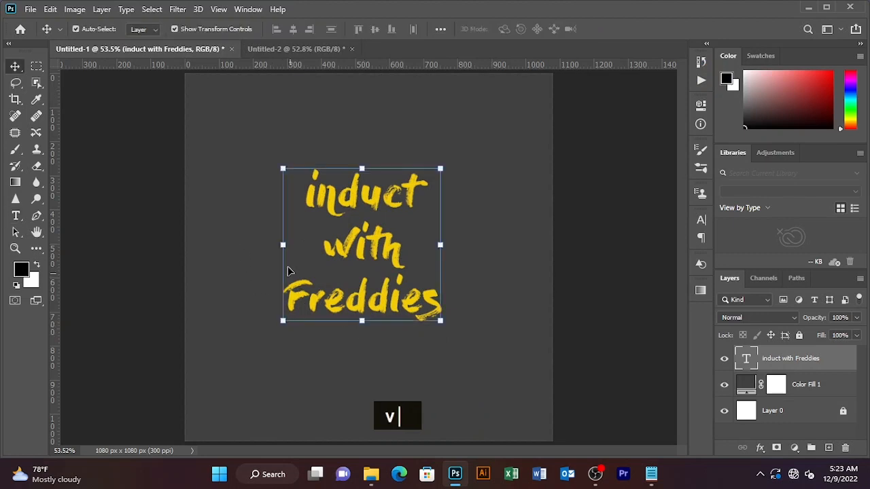
drag(376, 248, 380, 254)
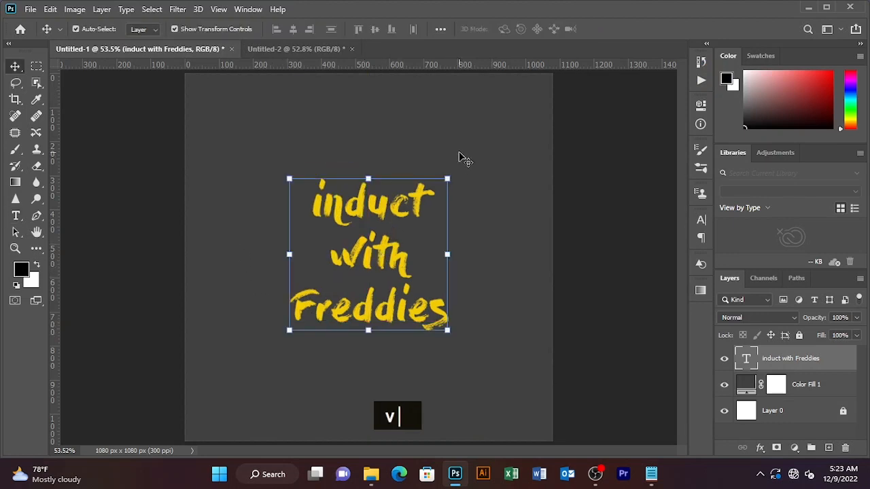
click(460, 159)
click(388, 215)
drag(379, 211, 529, 87)
mouse_move(505, 134)
mouse_down()
mouse_move(475, 127)
mouse_move(490, 144)
mouse_up()
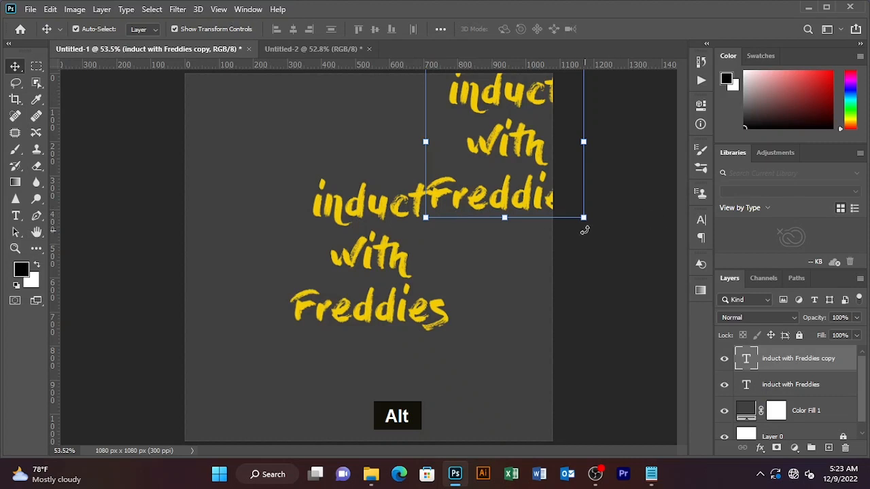
Tilt the upper-right copy about -18 degrees and commit the transform
drag(596, 225, 615, 259)
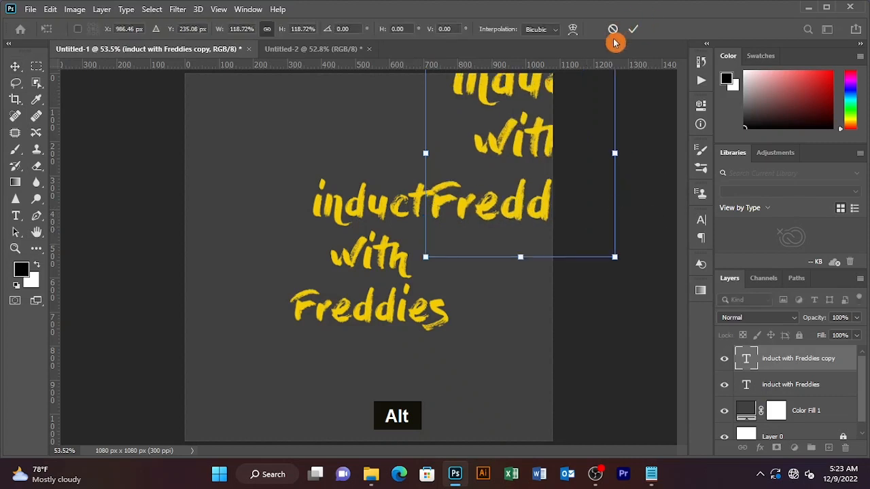
key(ctrl+z)
key(ctrl+z)
drag(593, 247, 613, 207)
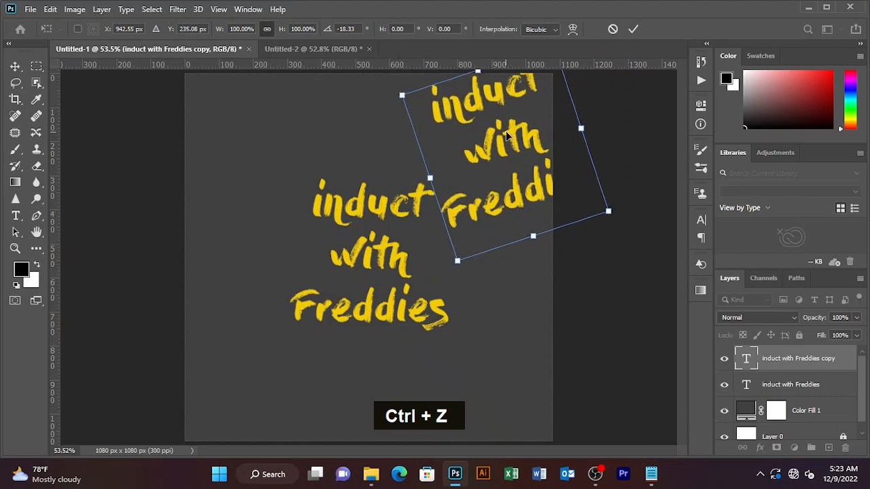
mouse_move(506, 135)
mouse_down()
mouse_move(517, 107)
mouse_move(516, 115)
mouse_move(501, 115)
mouse_move(503, 129)
mouse_up()
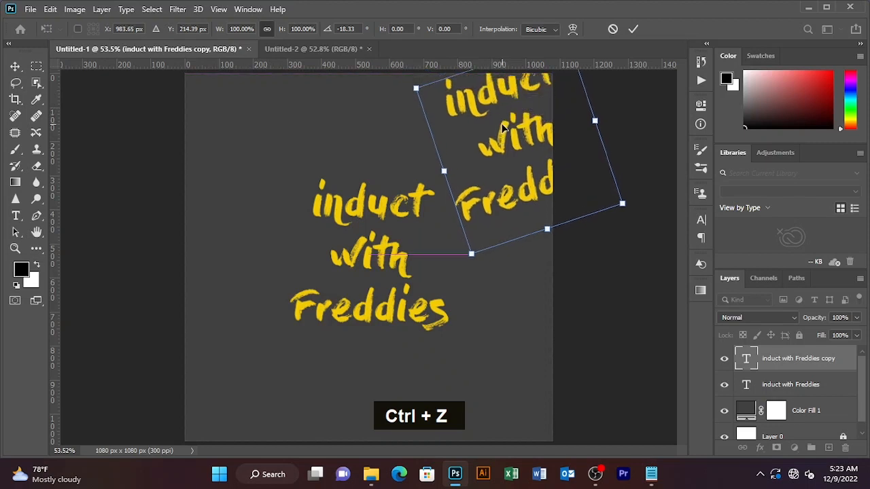
key(alt)
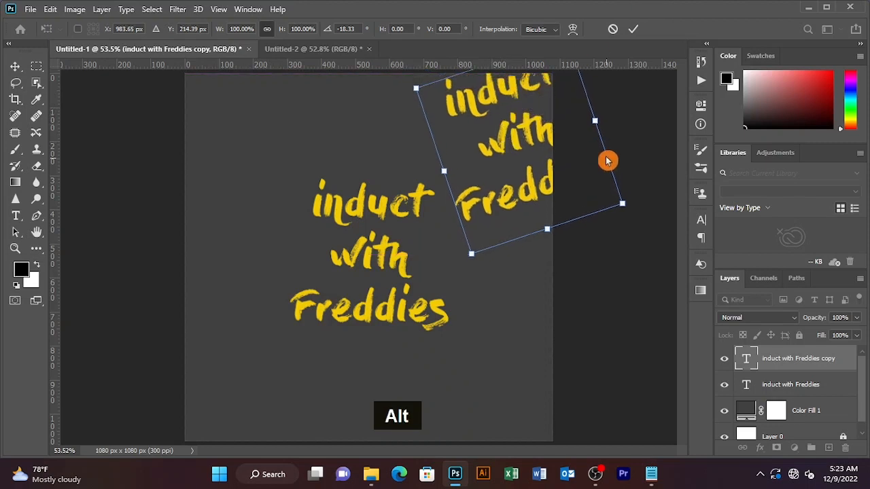
key(Return)
click(634, 28)
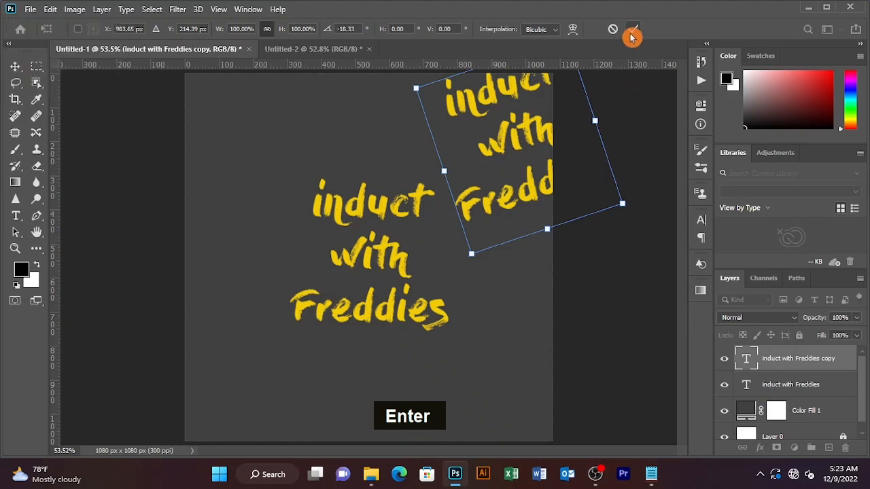
click(628, 109)
Duplicate the tilted copy to the upper left of the card
click(526, 132)
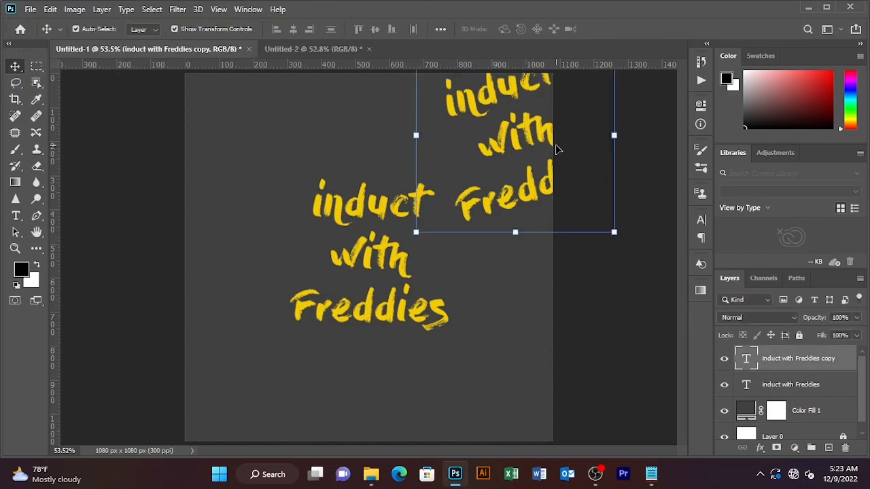
drag(543, 136, 221, 130)
click(348, 157)
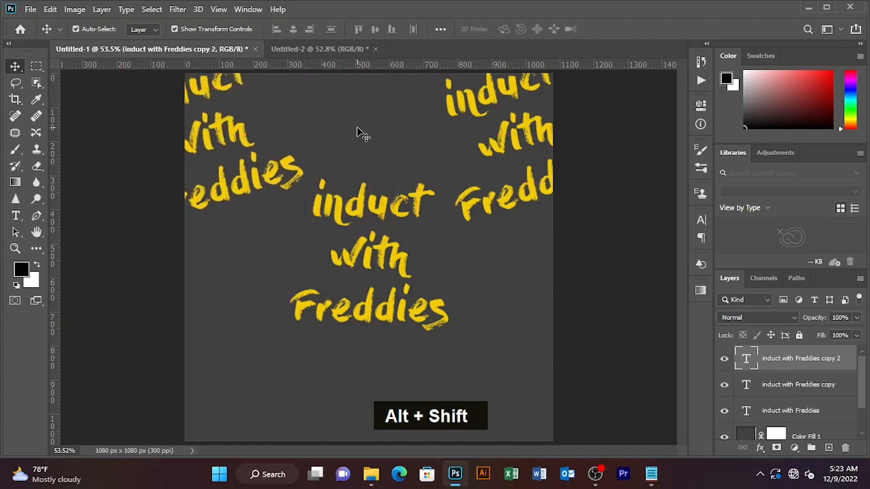
Duplicate the upper-left copy, shrink it to 57% and place it at the top edge
click(268, 159)
drag(244, 137, 362, 131)
click(426, 227)
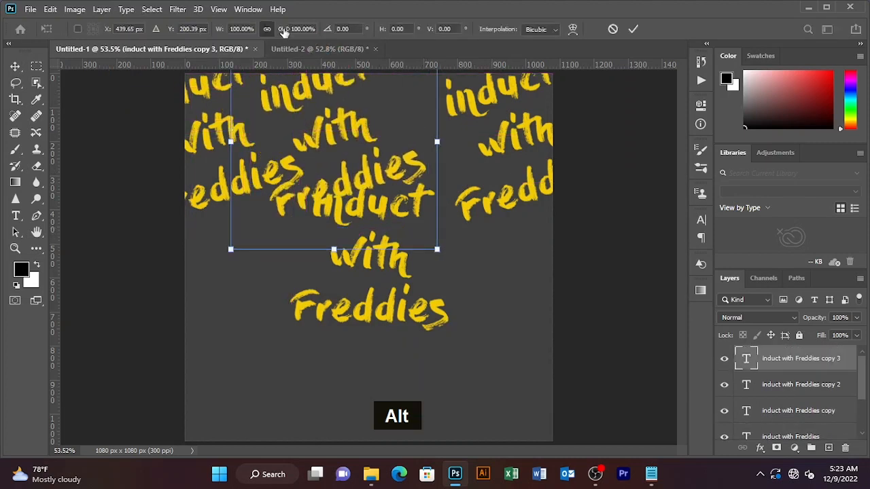
drag(284, 33, 256, 32)
drag(350, 135, 333, 94)
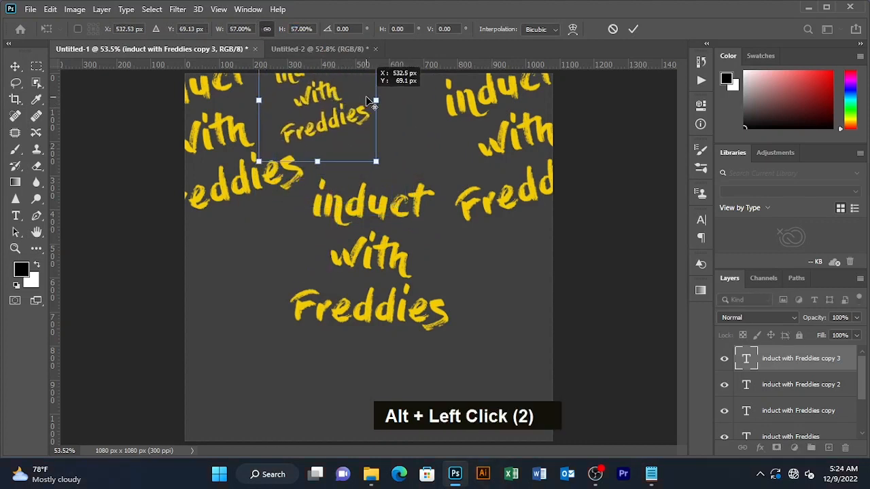
click(632, 29)
click(436, 147)
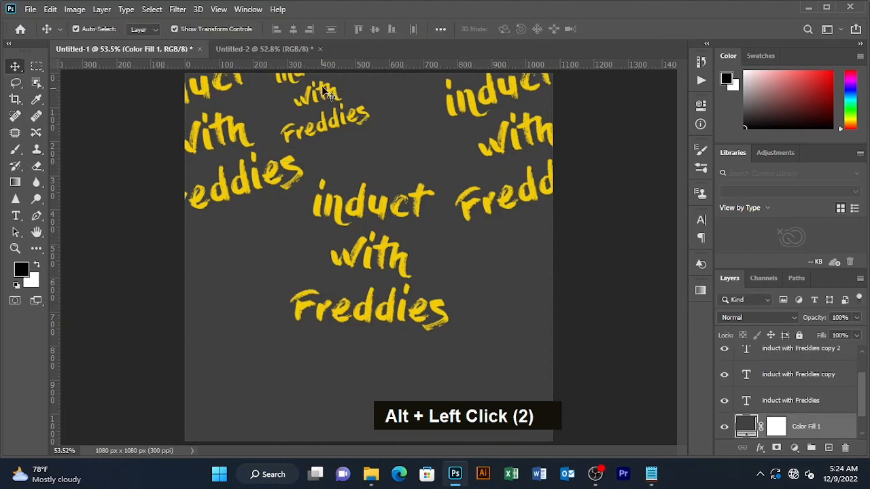
Duplicate the small copy to the right and select the four top copies together
click(329, 95)
drag(329, 95, 403, 102)
click(592, 123)
drag(592, 124, 223, 417)
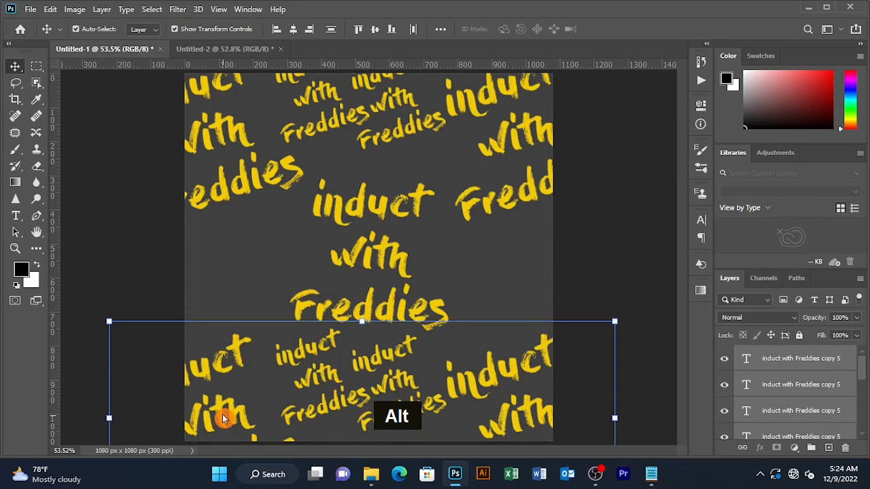
Copy the bottom text block to the left middle and right middle of the card
click(121, 255)
click(303, 354)
drag(303, 353, 198, 249)
click(308, 362)
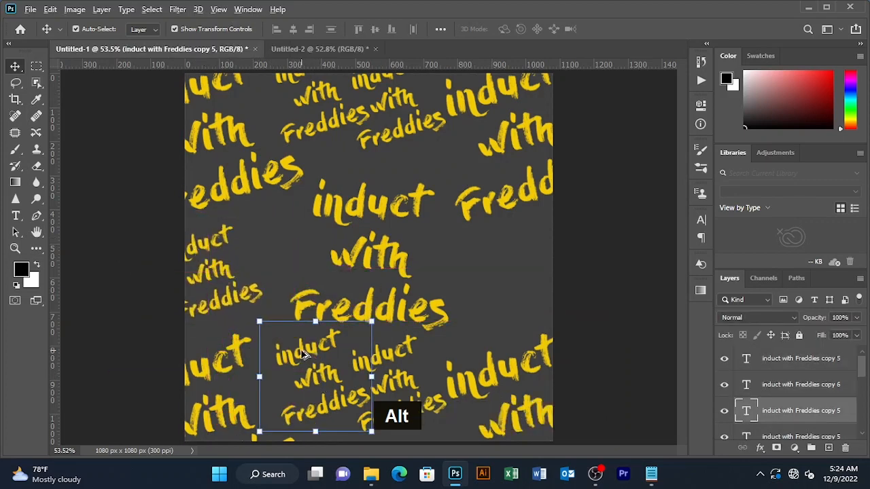
drag(303, 356, 514, 251)
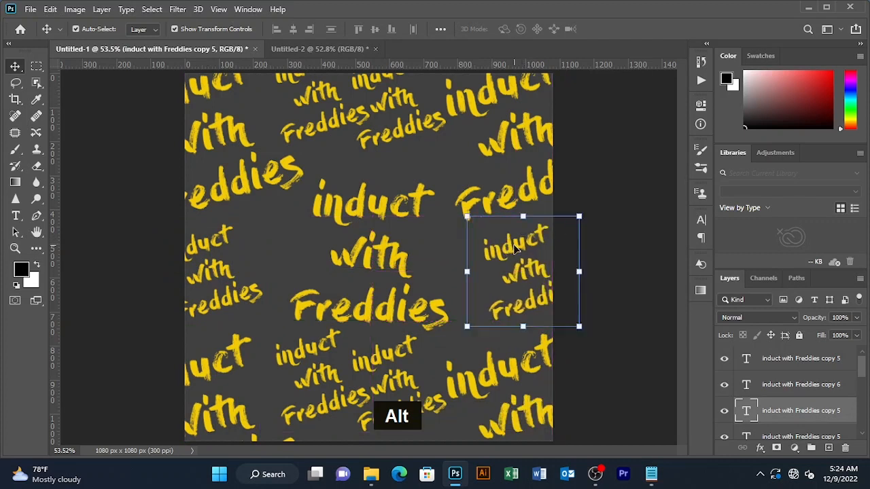
click(614, 171)
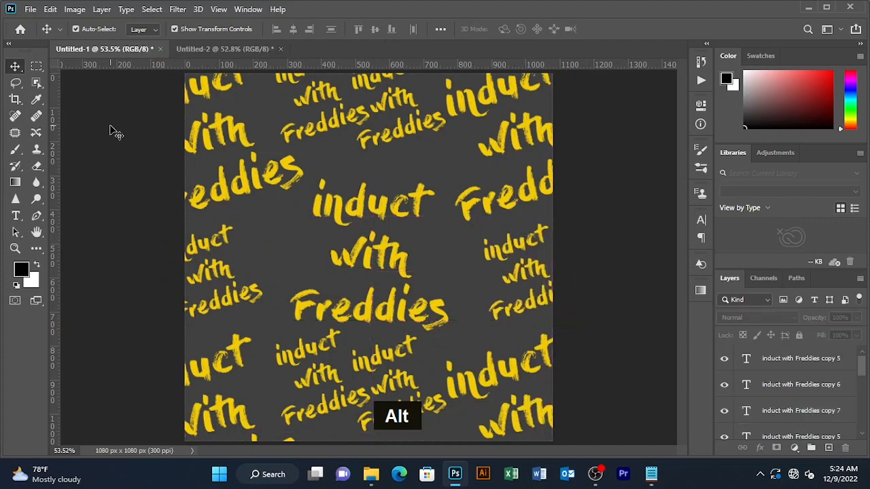
Draw a tall 842 × 1098 px orange rectangle over the card's centre
right_click(33, 248)
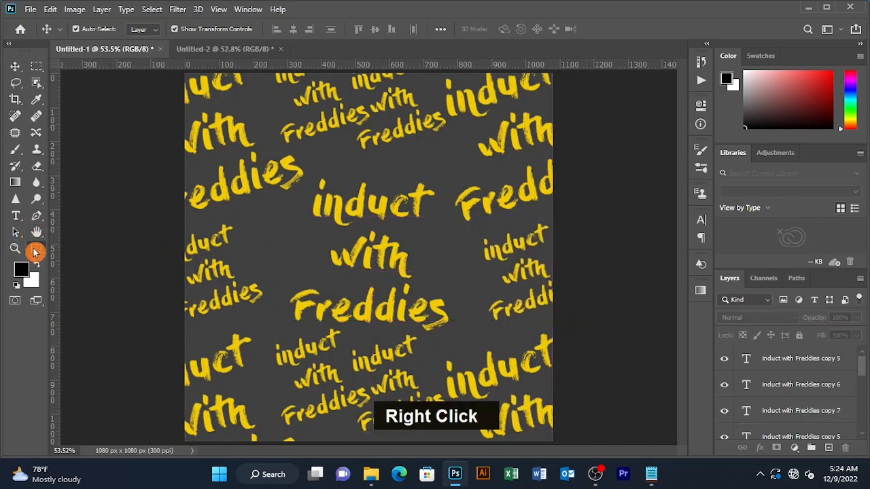
click(79, 295)
right_click(35, 251)
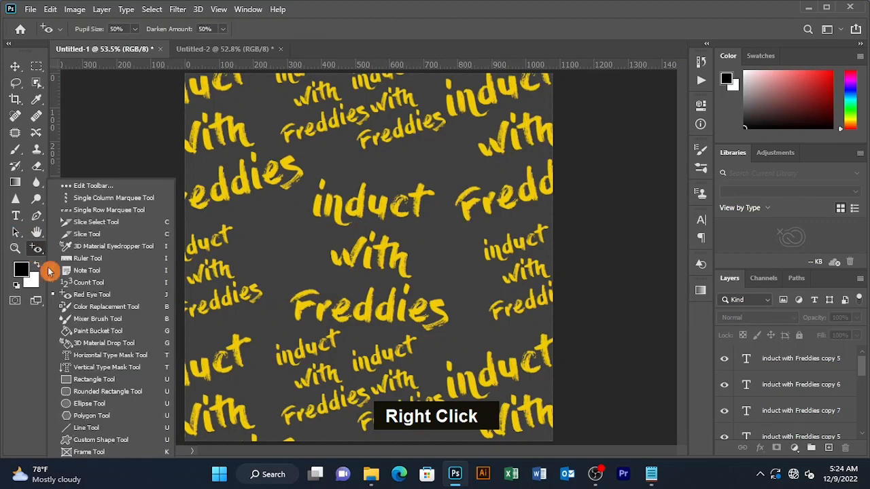
click(90, 392)
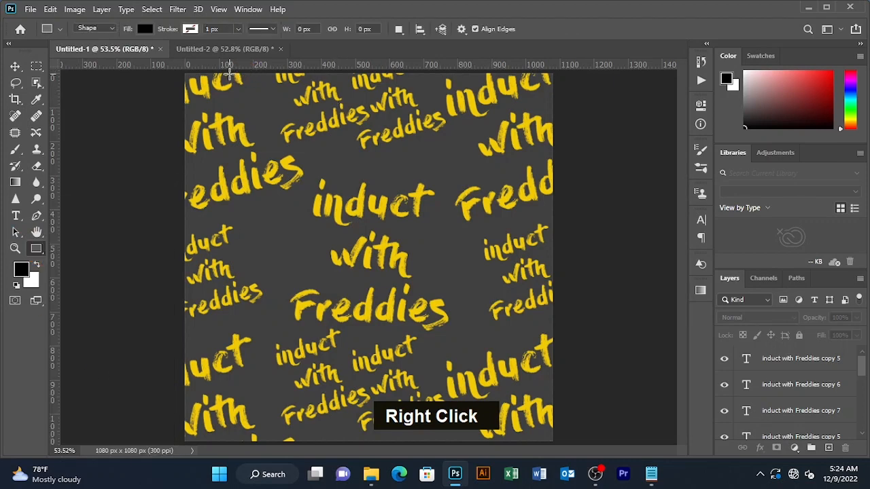
drag(228, 71, 515, 443)
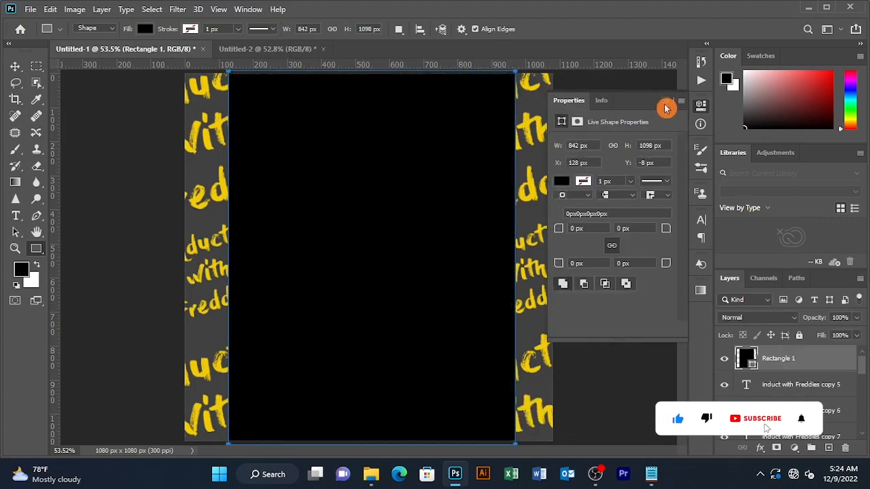
click(138, 30)
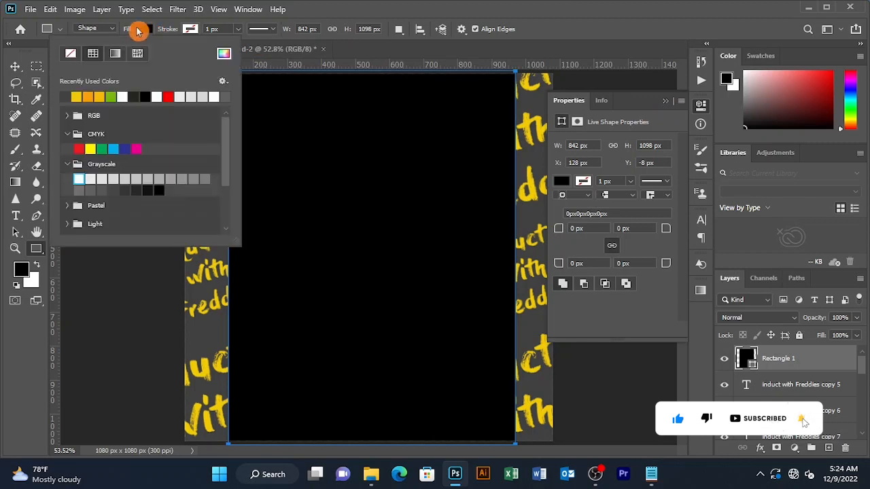
click(81, 93)
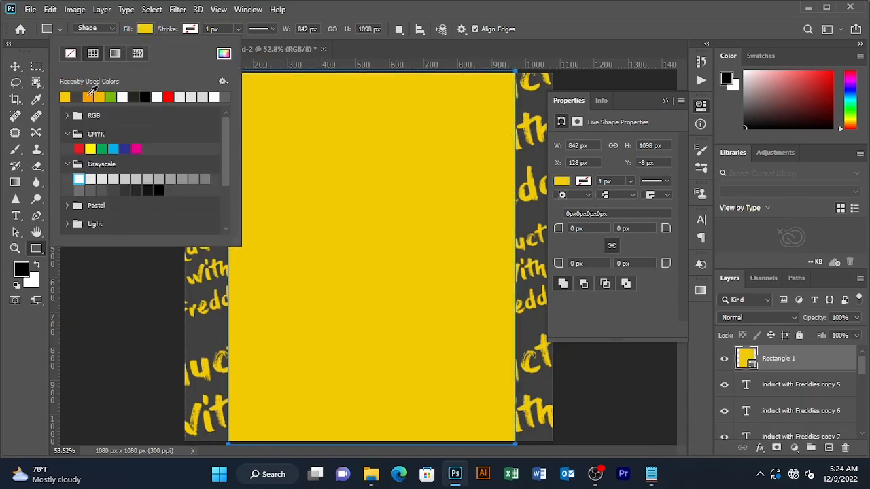
click(88, 96)
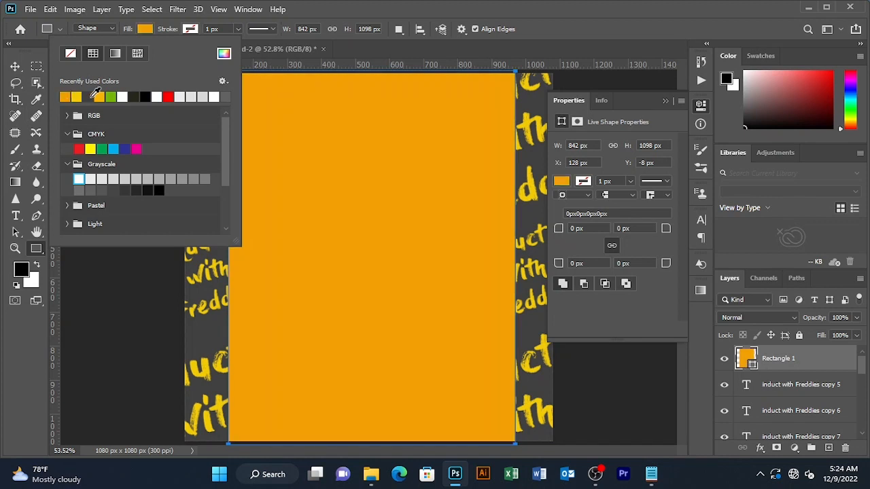
click(64, 132)
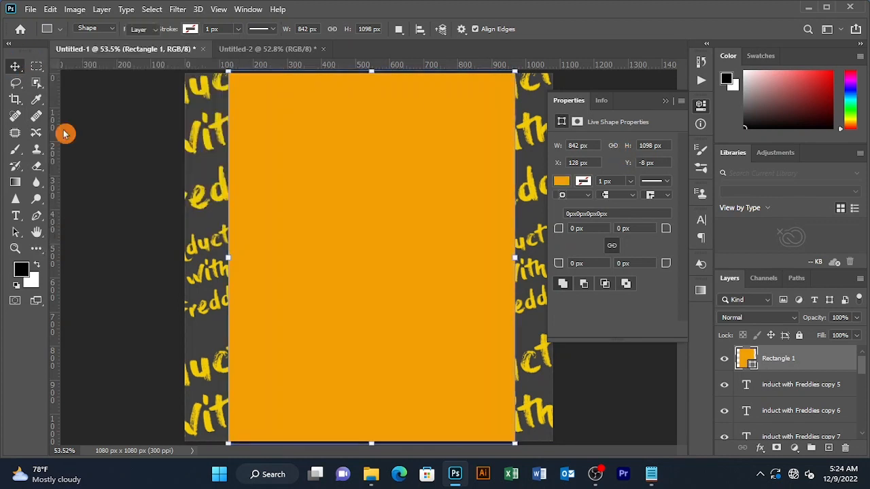
key(v)
click(171, 145)
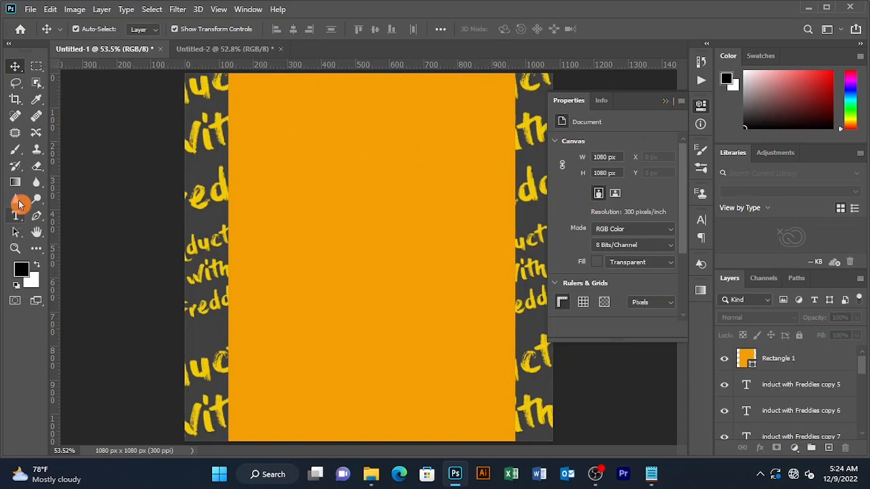
Draw a second rectangle over the lower left of the card and fill it white
right_click(36, 249)
click(65, 392)
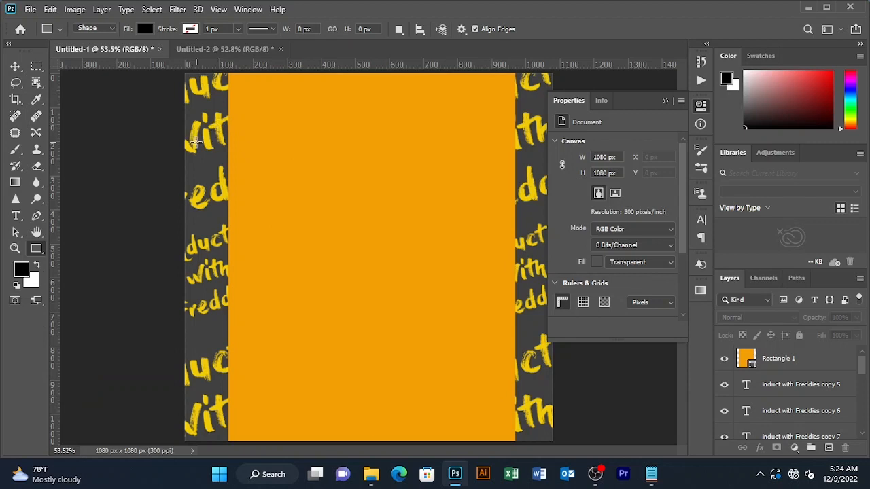
drag(196, 142, 367, 442)
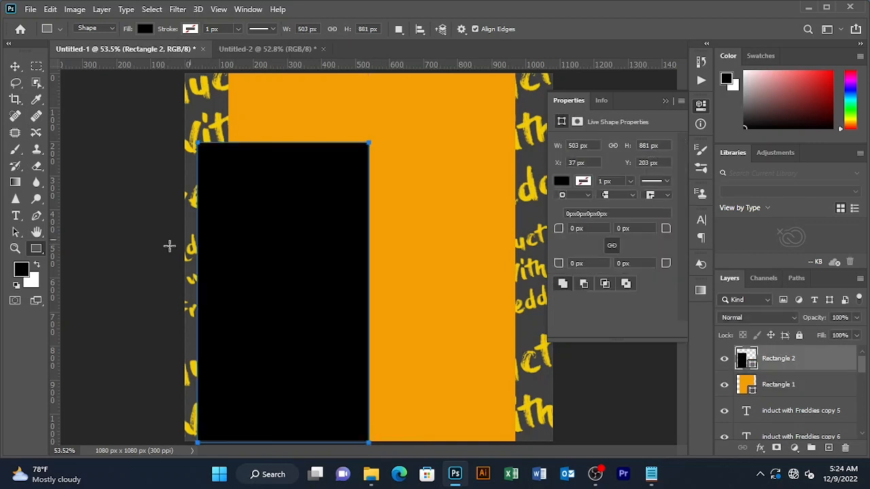
click(146, 30)
click(127, 96)
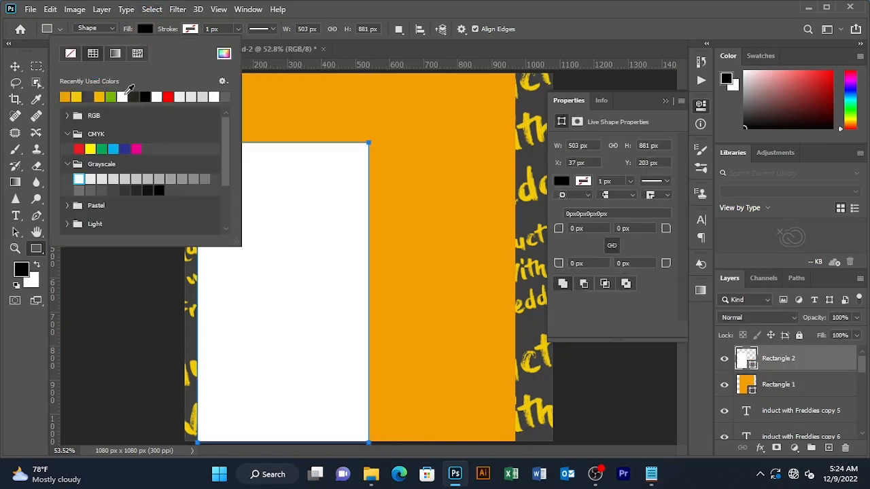
click(16, 67)
Shift the white panel into place beside its copy and close the Properties panel
drag(324, 231, 486, 250)
click(667, 105)
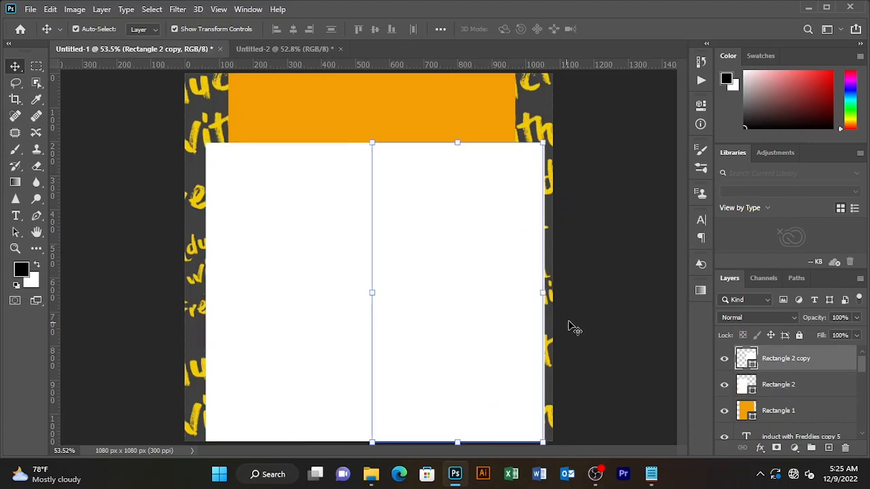
click(605, 305)
click(814, 359)
scroll(791, 409, down, 5)
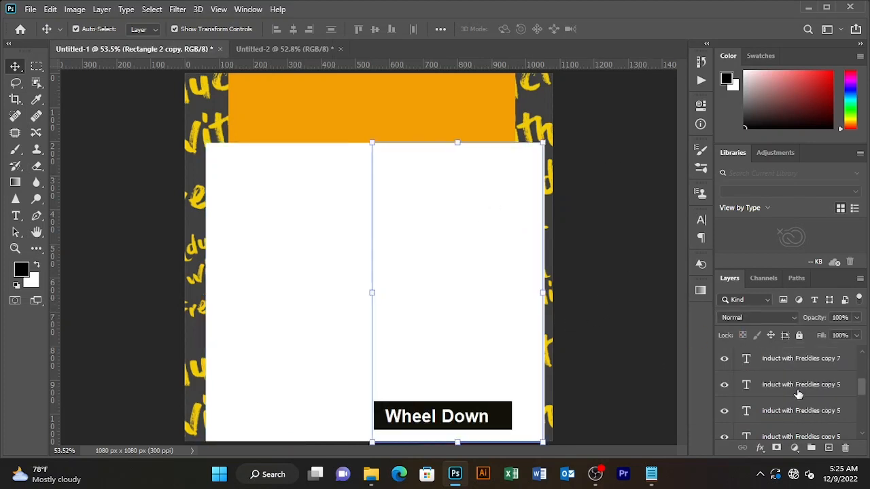
scroll(795, 393, up, 5)
Group all the text pattern layers and name the group freddies
scroll(787, 394, down, 2)
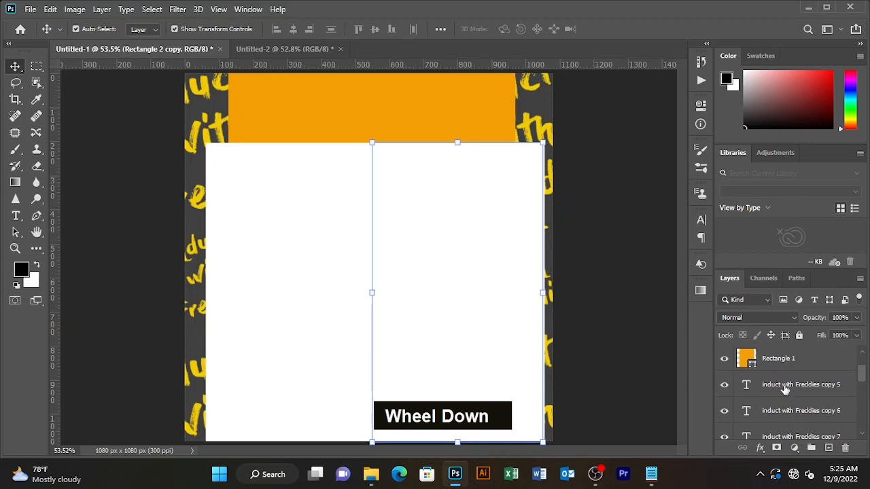
click(796, 387)
scroll(819, 402, down, 5)
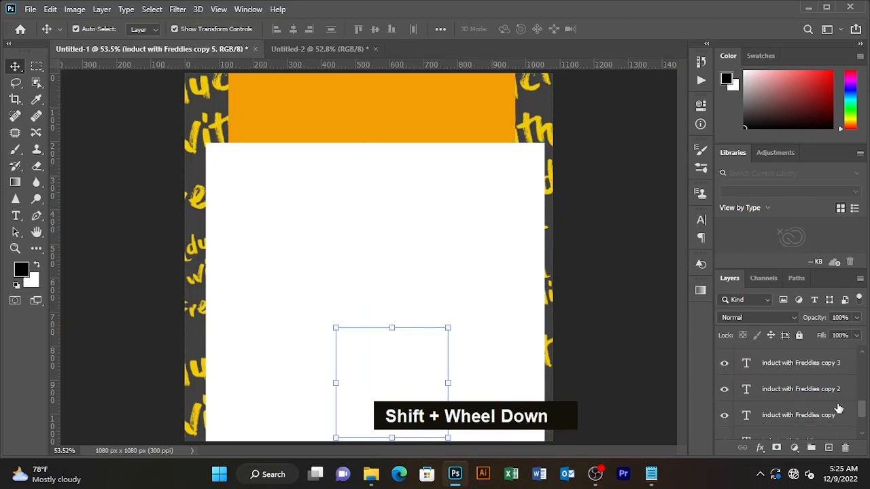
shift+click(819, 385)
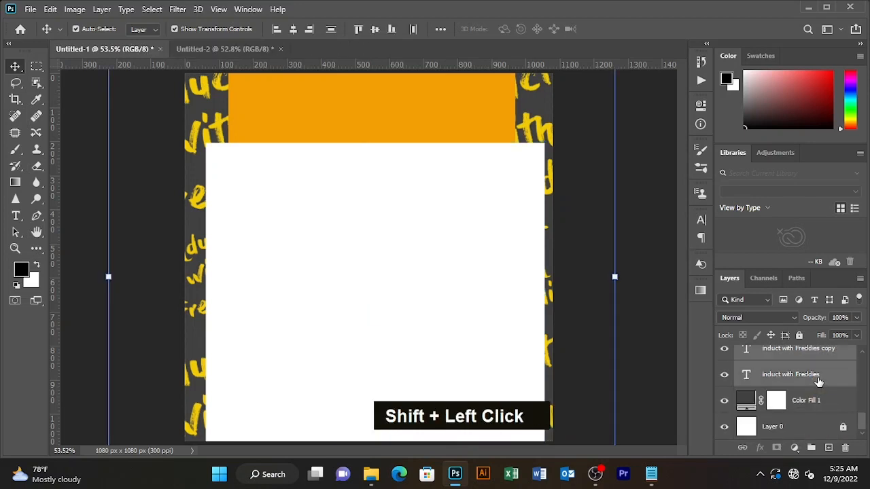
key(ctrl+g)
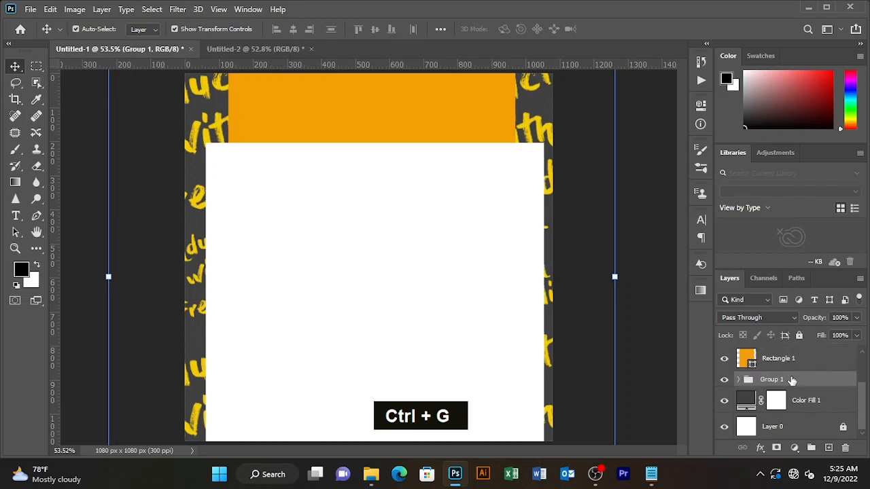
double_click(772, 380)
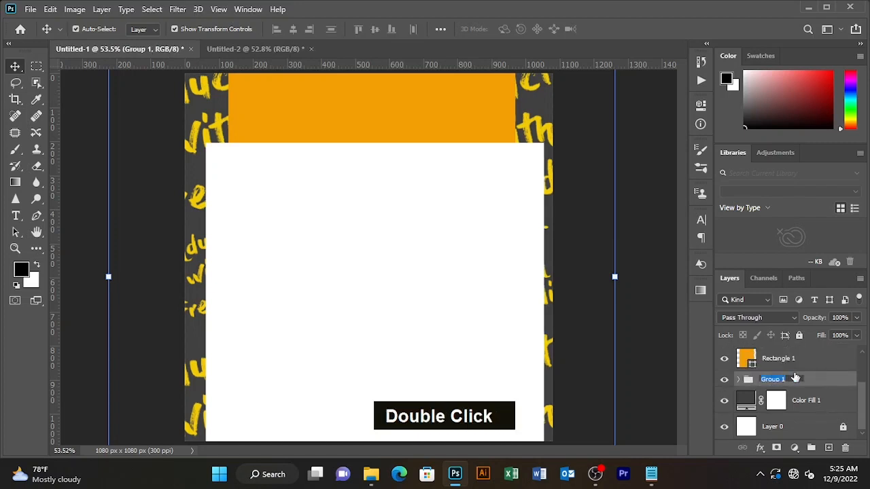
text(freddie)
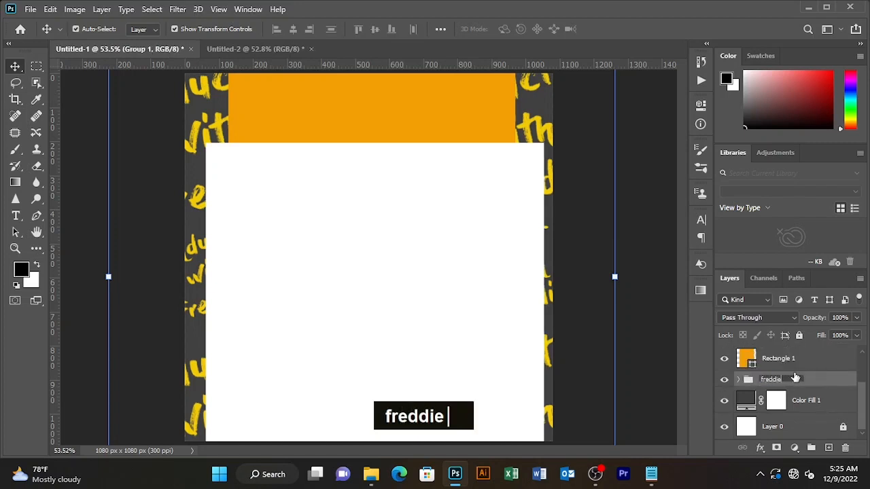
text(s)
Lock the Rectangle 1, Rectangle 2 and Rectangle 2 copy layers
scroll(826, 384, down, 1)
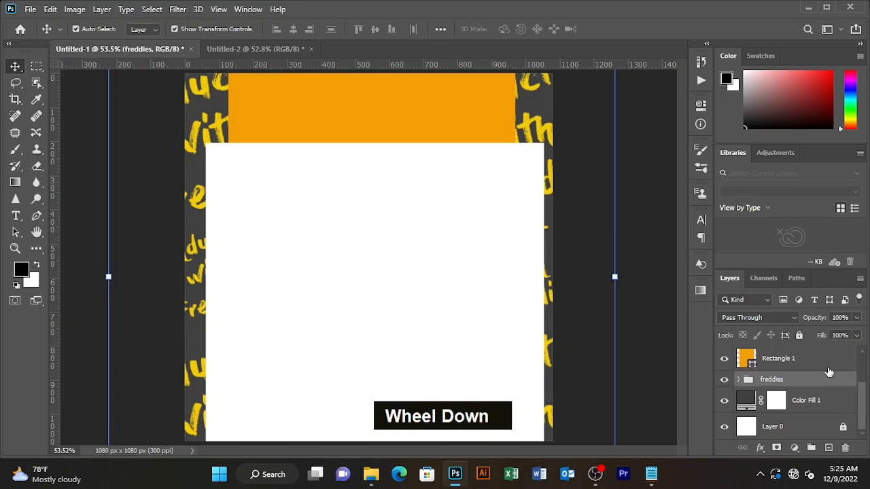
scroll(809, 376, up, 2)
click(629, 246)
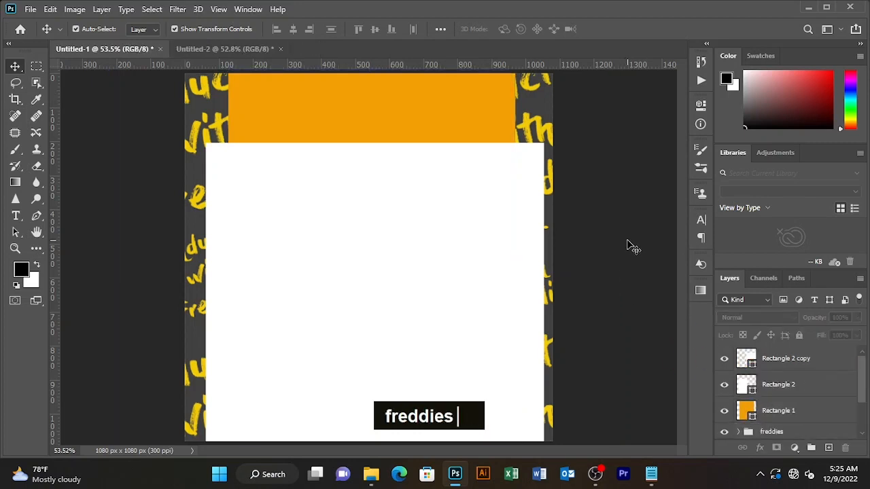
click(806, 411)
click(800, 335)
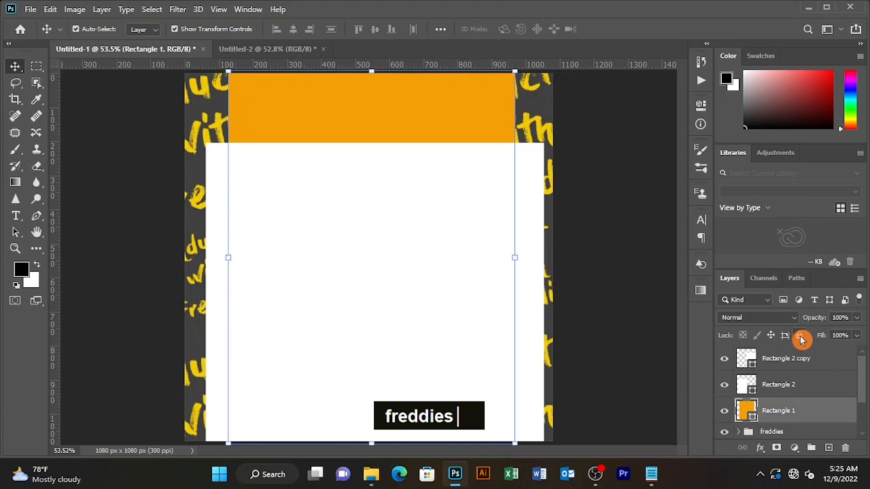
click(804, 384)
key(Caps_Lock)
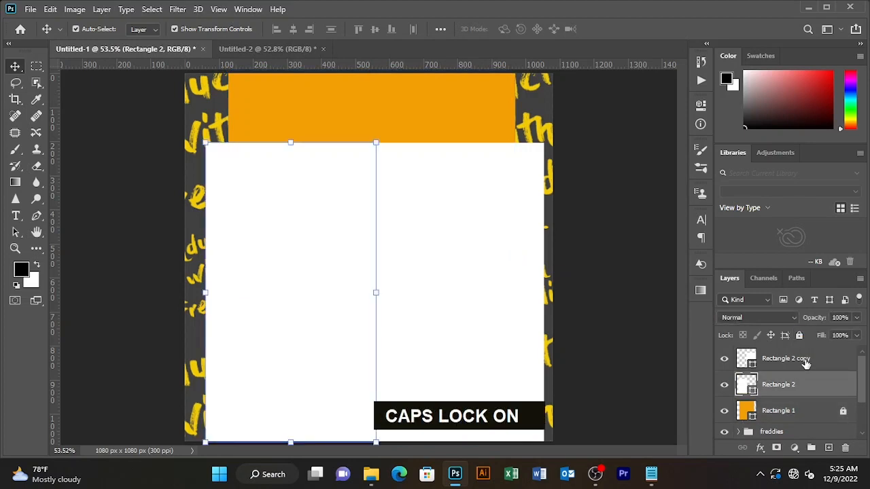
click(805, 360)
click(799, 335)
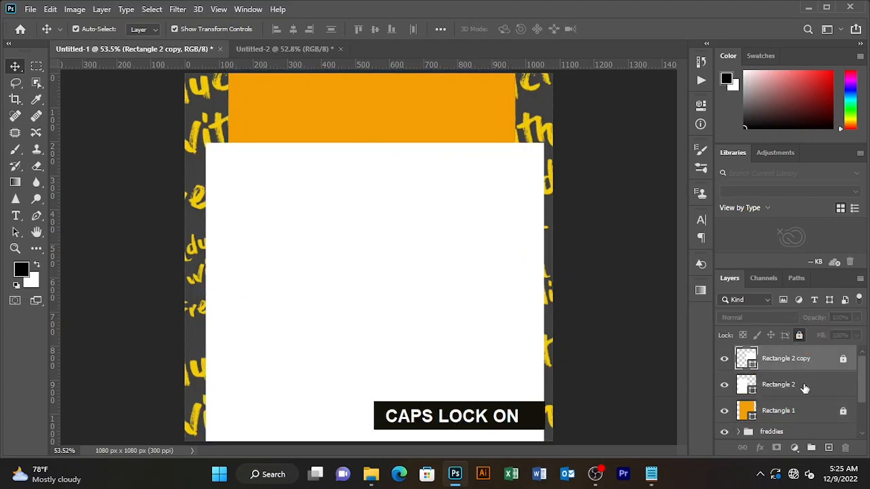
click(805, 385)
click(799, 335)
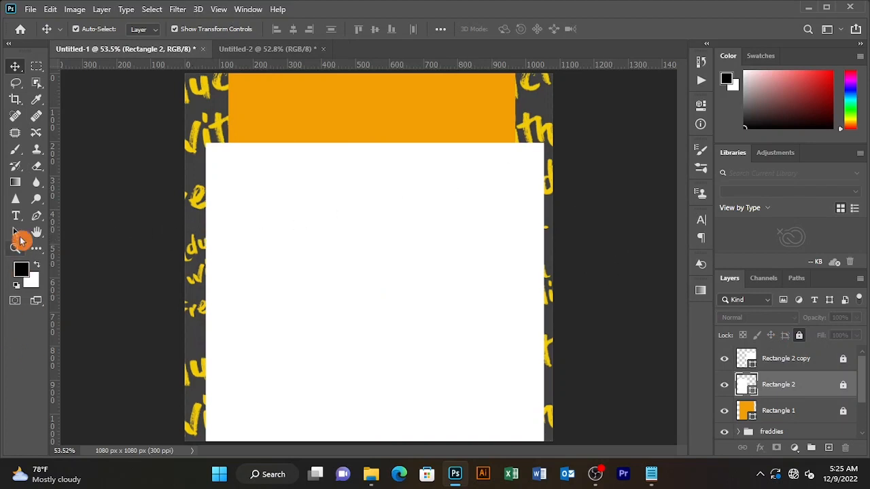
Place horizontal guides near the card's top and bottom and a vertical guide on its left
key(u)
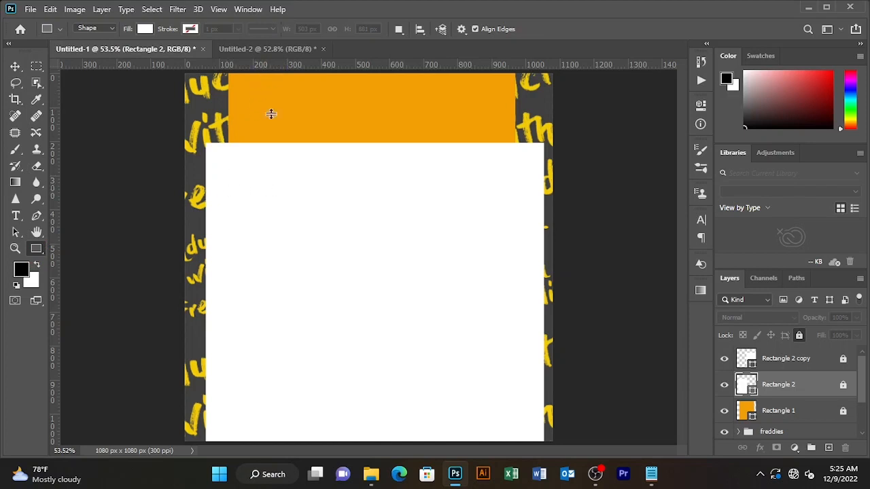
drag(271, 113, 269, 175)
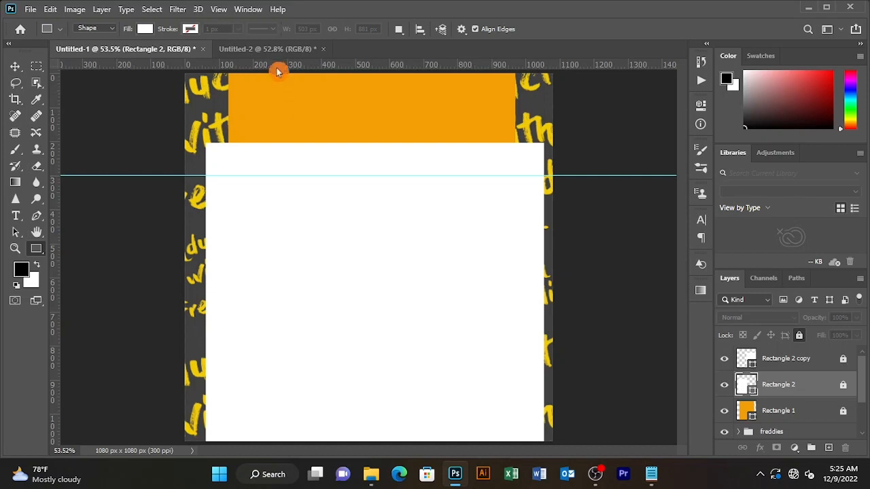
drag(276, 70, 275, 397)
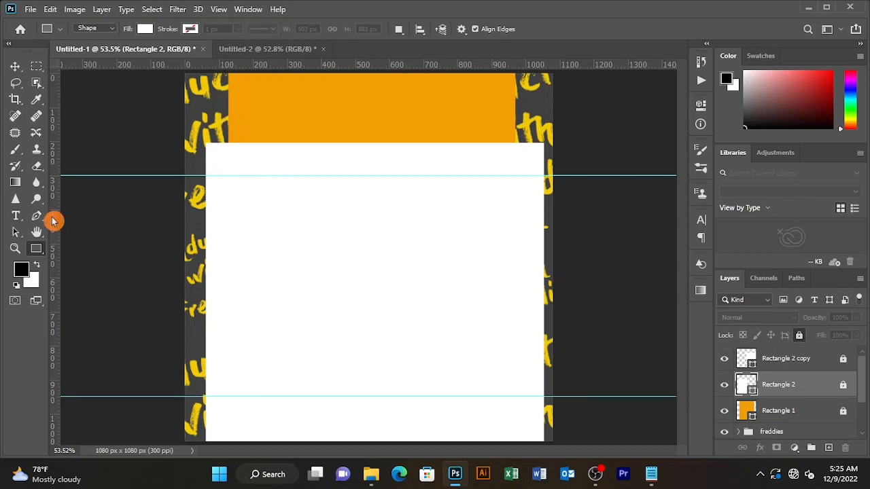
drag(54, 220, 246, 173)
drag(241, 172, 392, 398)
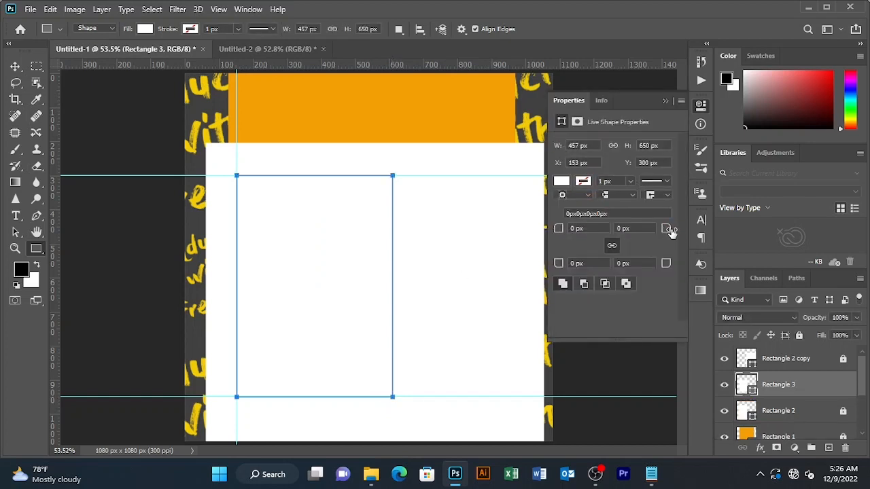
Round the new 457 × 650 px rectangle's corners to 37 px
drag(671, 232, 689, 231)
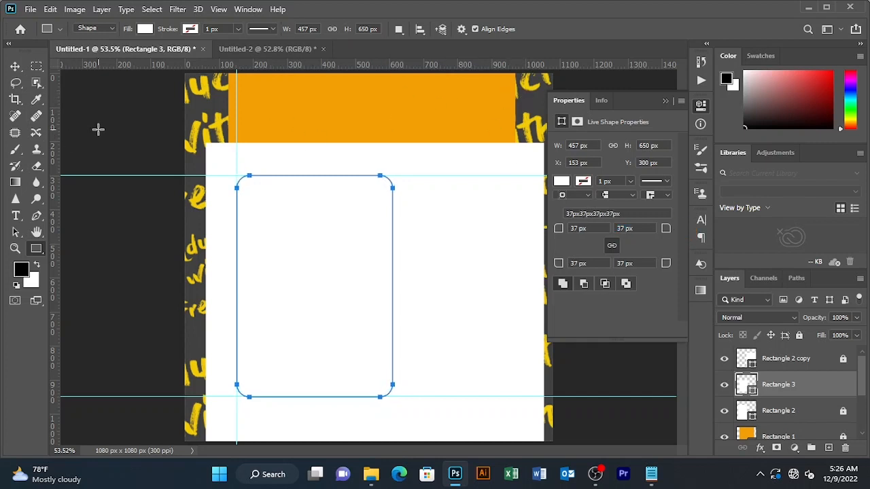
click(15, 66)
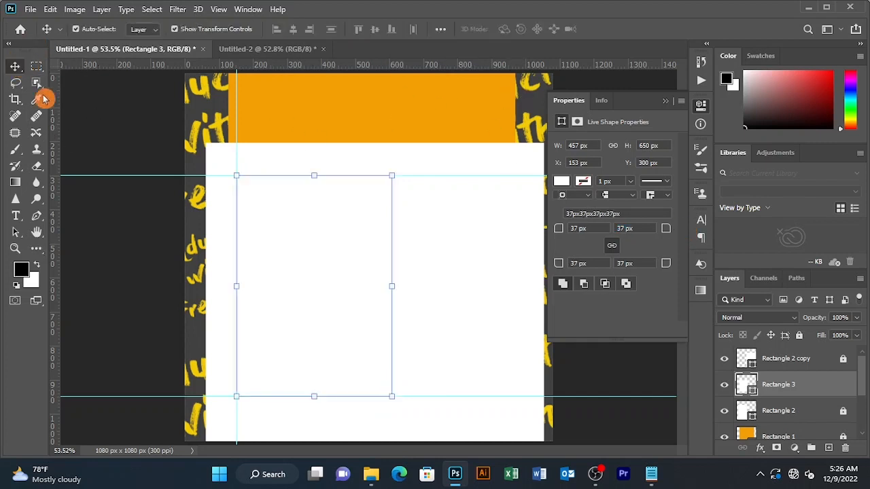
click(334, 252)
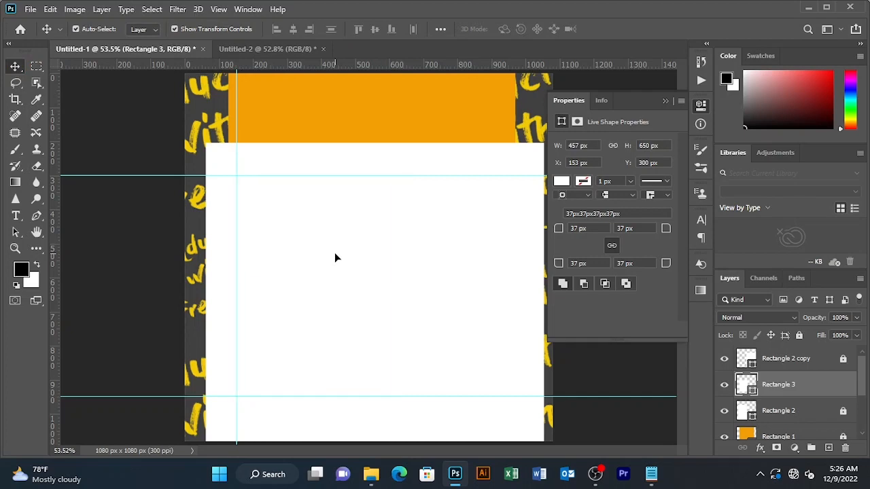
Enable a Drop Shadow on Rectangle 3 with the linear contour and reduced size
double_click(821, 394)
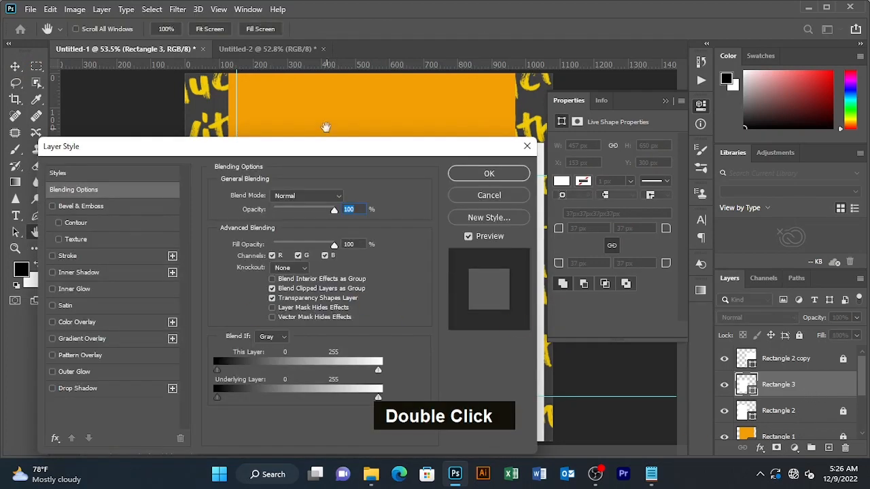
drag(297, 152, 321, 99)
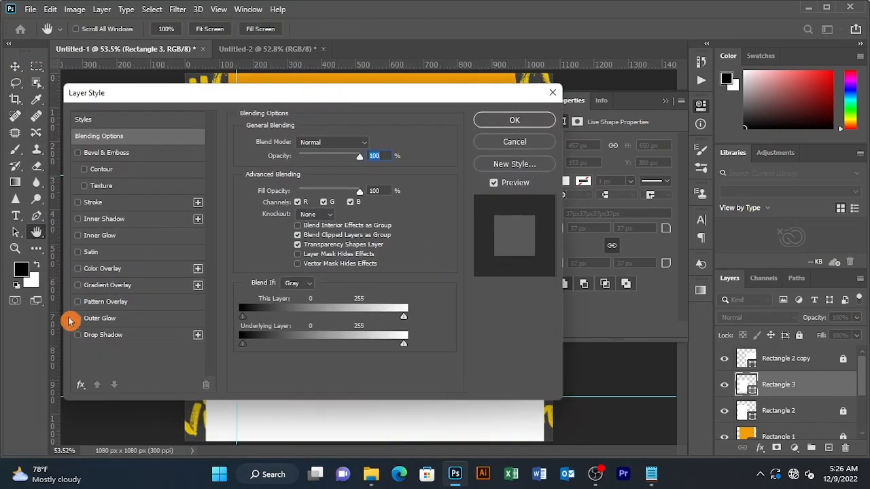
click(115, 336)
drag(316, 100, 678, 73)
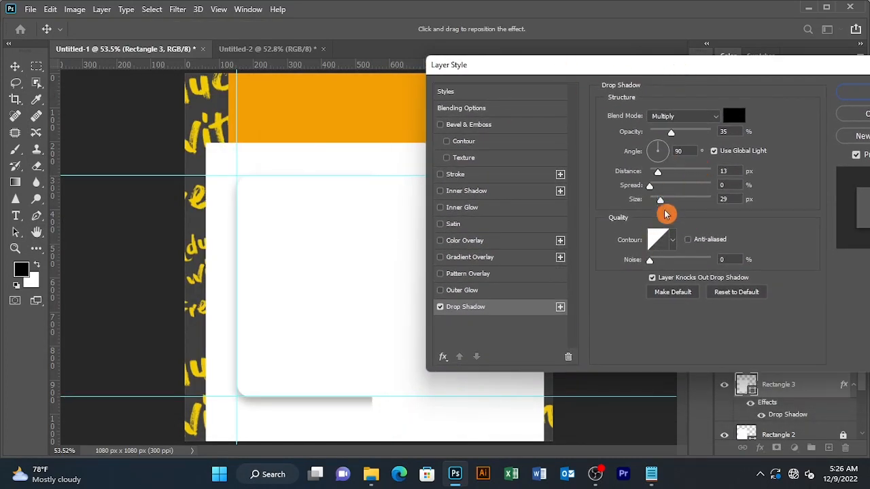
click(670, 239)
click(697, 272)
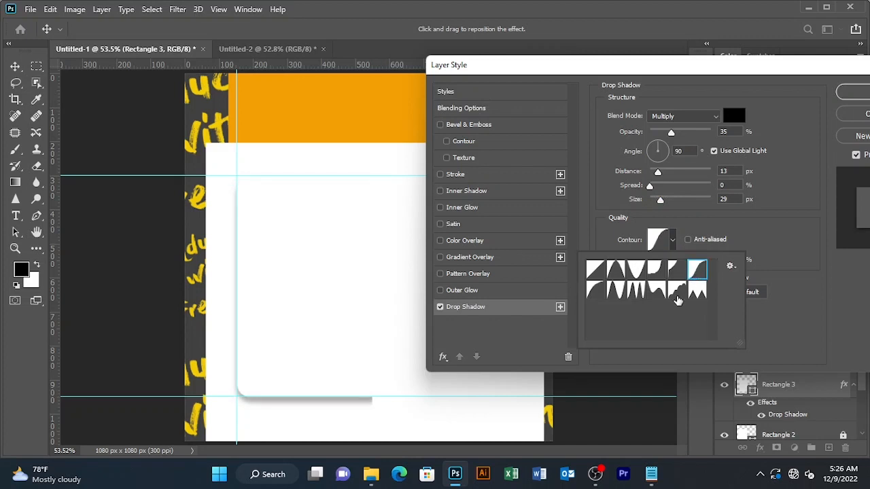
click(696, 291)
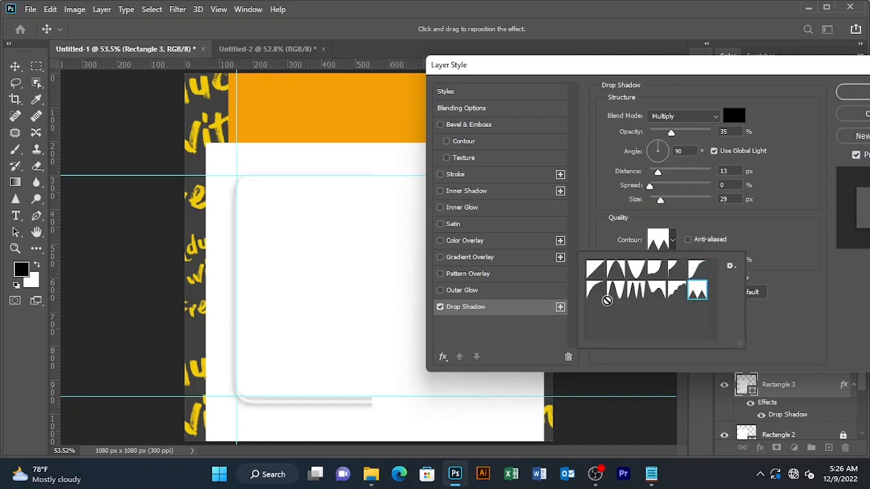
double_click(594, 290)
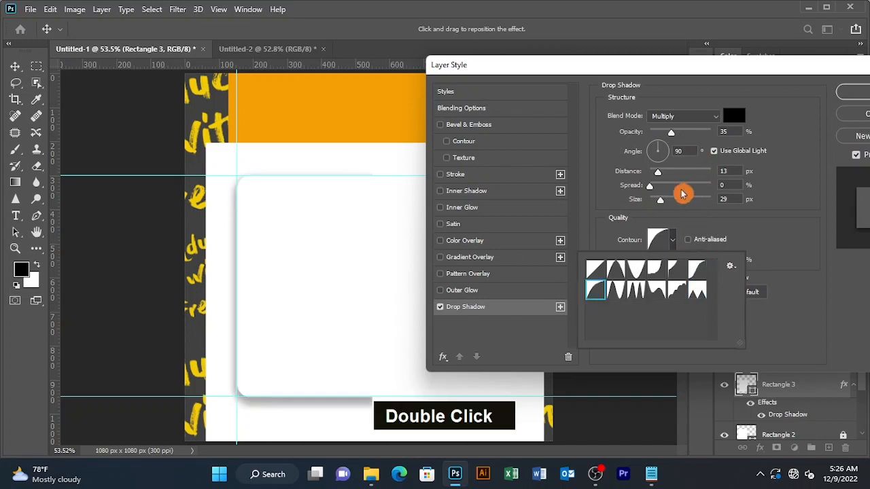
drag(662, 201, 657, 202)
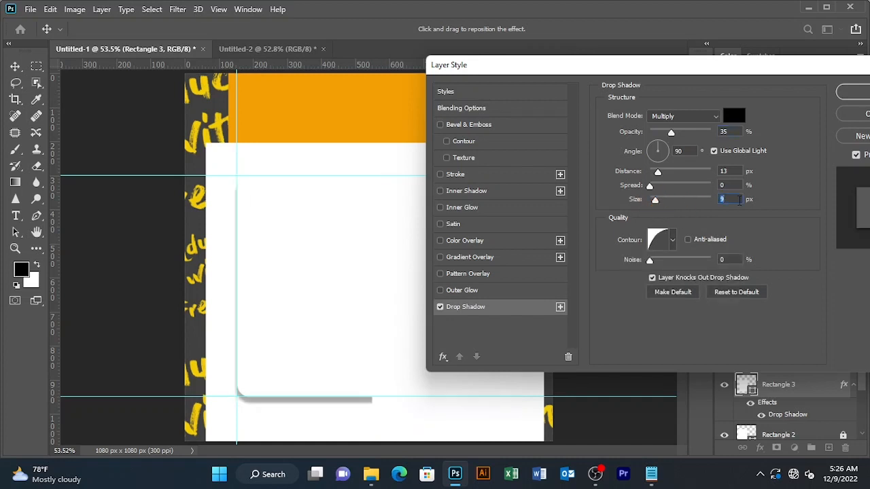
Set shadow distance 10, size 5, Normal blend and 19% opacity, then apply
click(661, 174)
text(10)
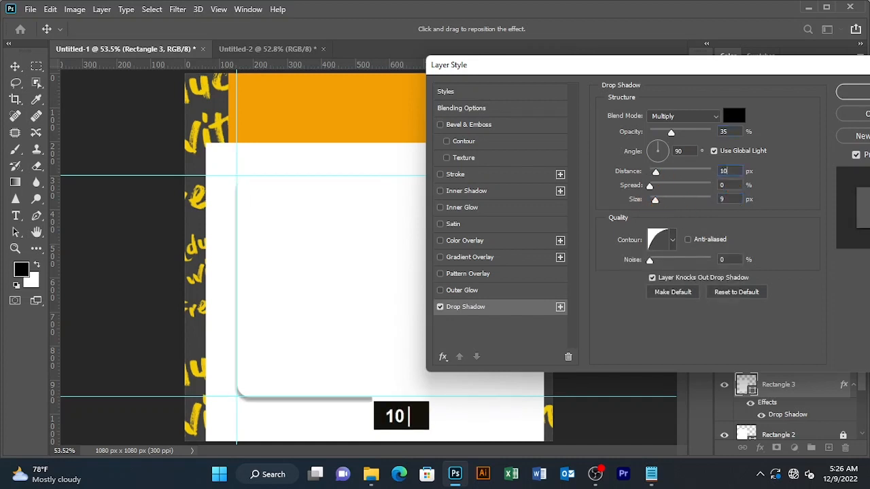
click(670, 192)
text(5)
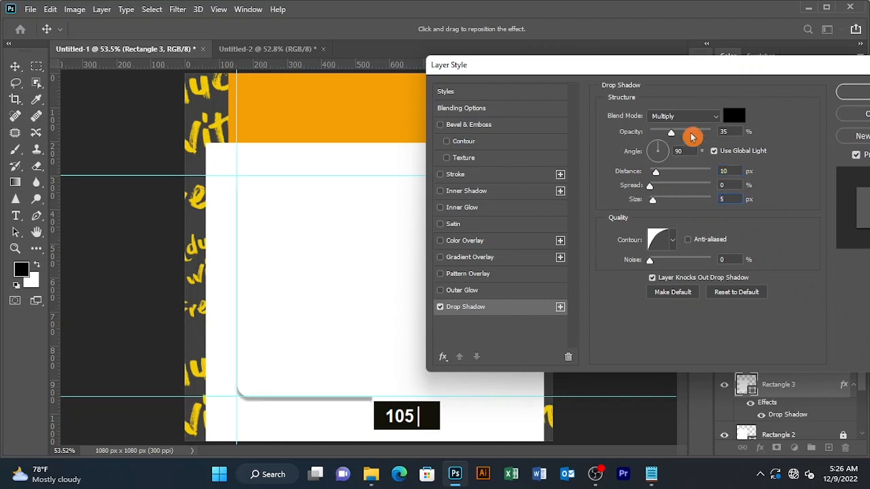
click(650, 117)
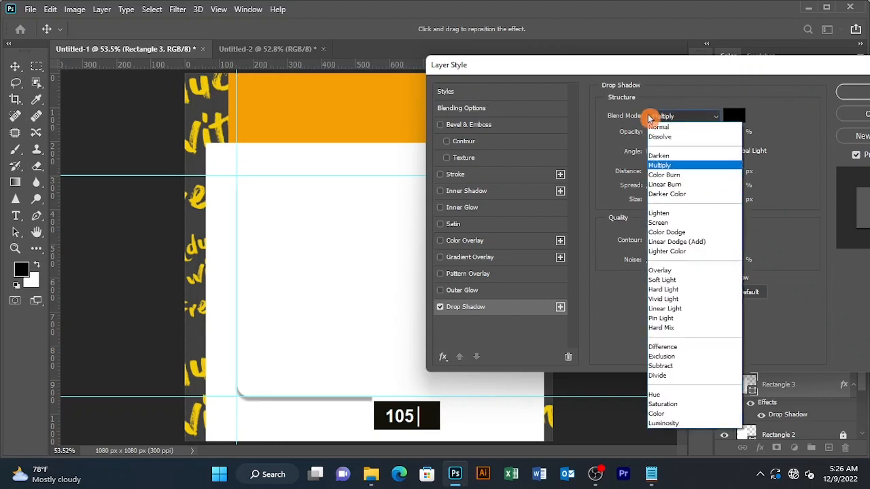
click(658, 127)
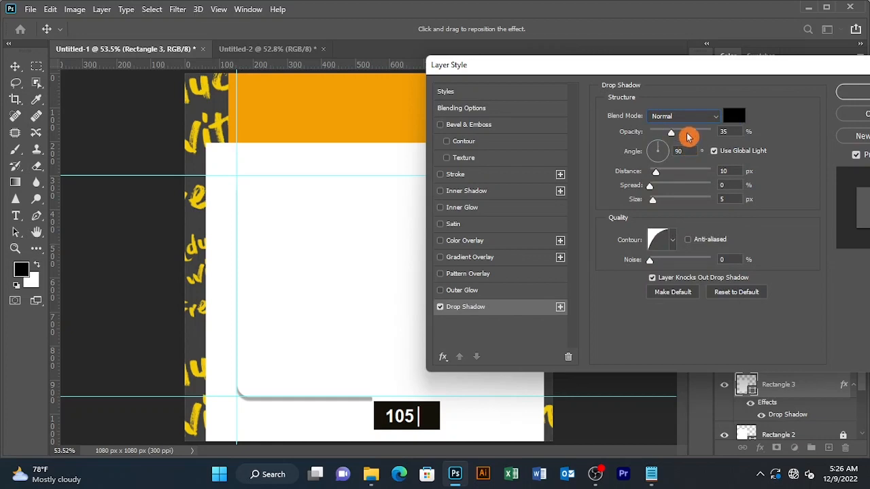
drag(672, 132, 662, 134)
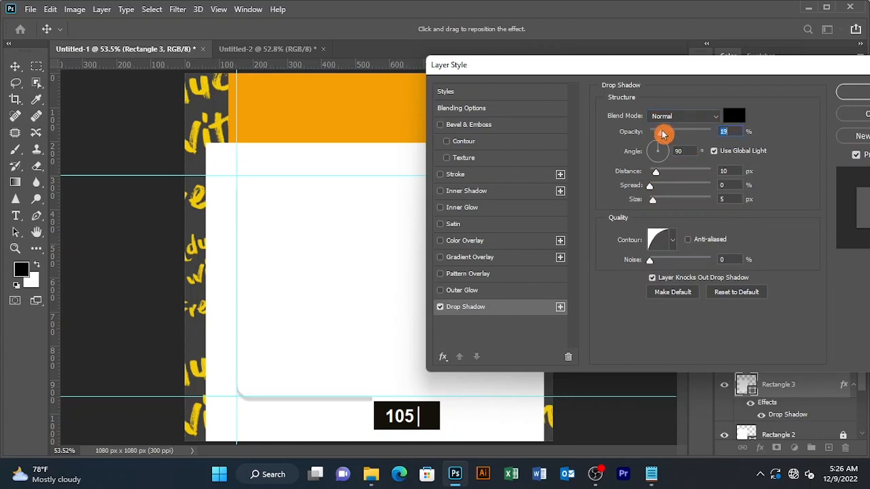
click(835, 95)
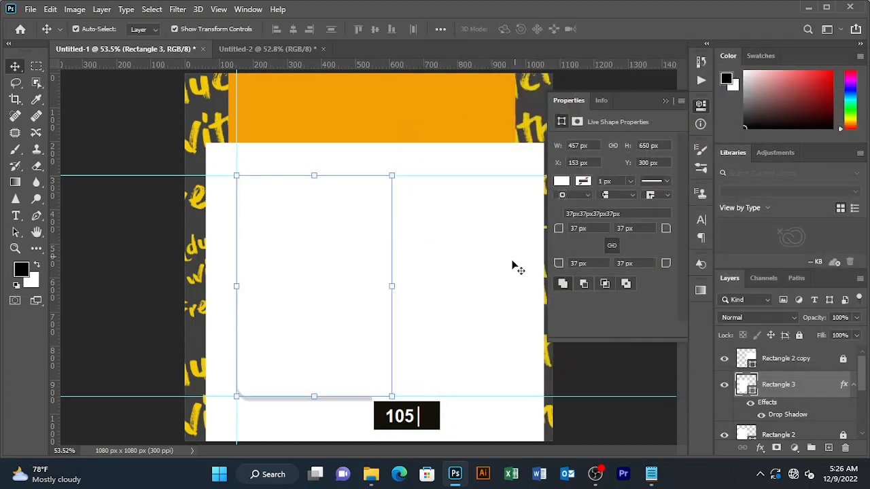
Reopen Rectangle 3's drop shadow and raise its spread to 4%
click(510, 272)
click(370, 359)
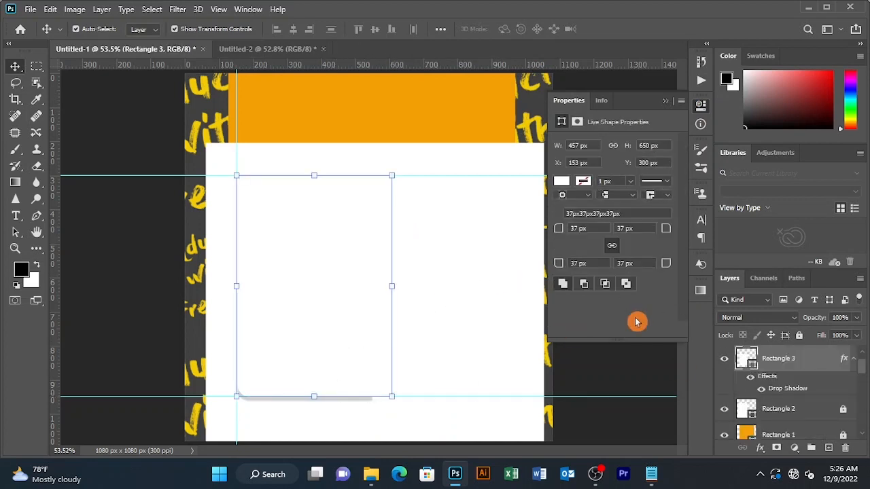
double_click(816, 365)
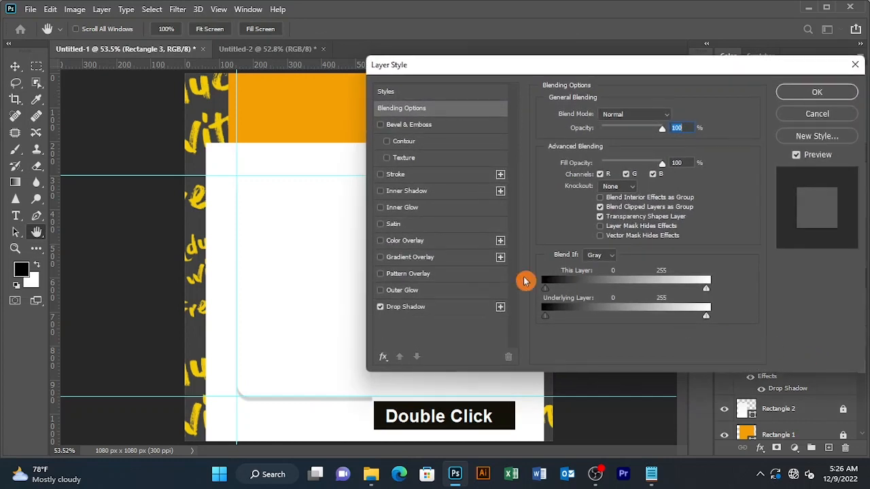
click(445, 305)
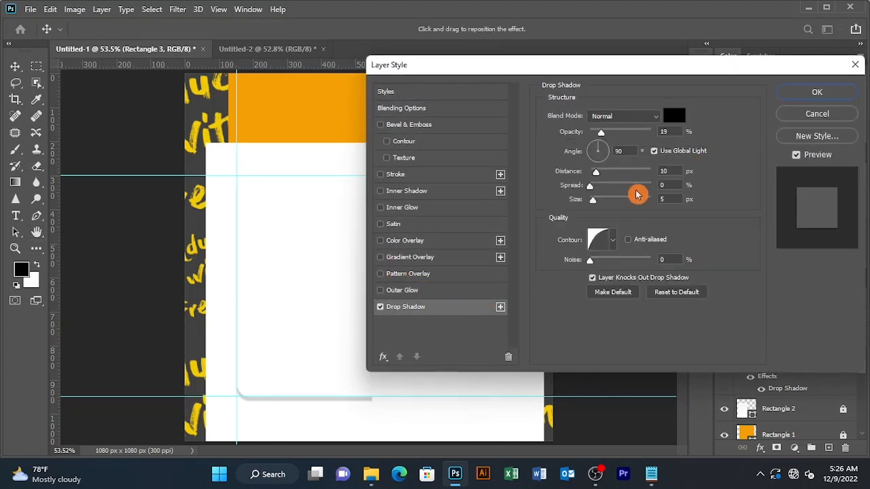
drag(590, 185, 610, 155)
click(789, 93)
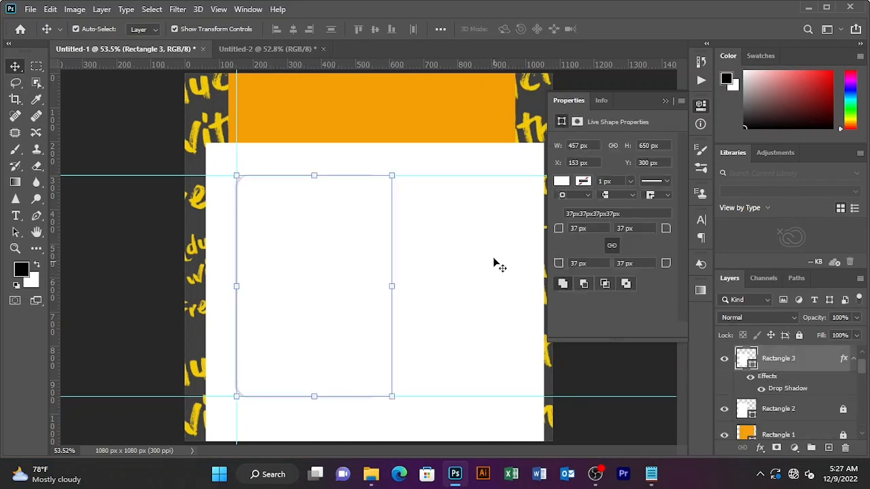
Drag the heart, comment and share icons from Untitled-2 onto the card's lower left in Untitled-1
click(727, 360)
click(264, 50)
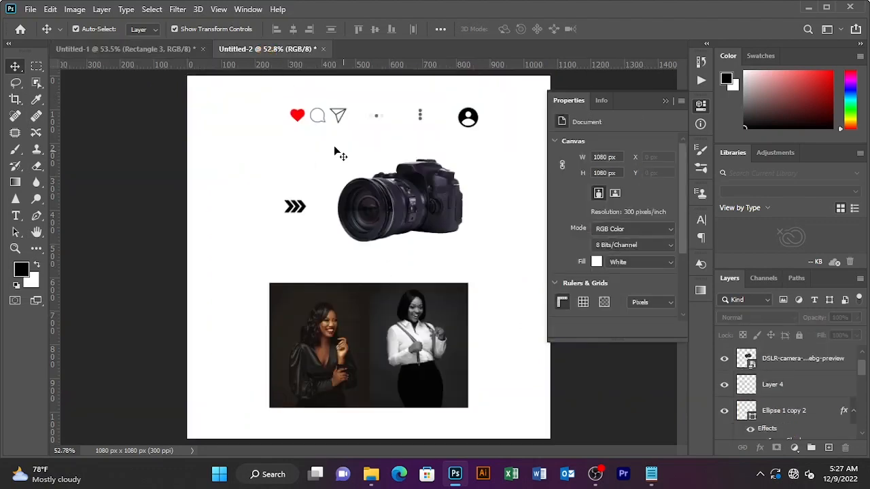
drag(278, 102, 401, 130)
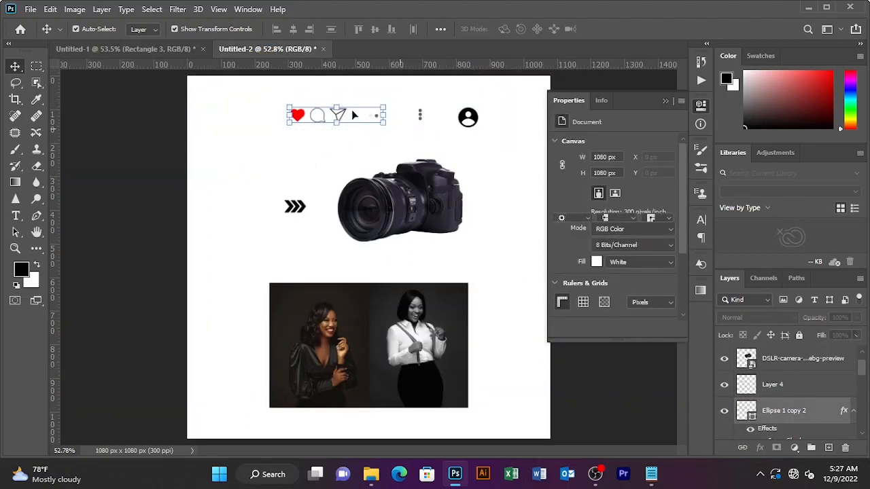
drag(306, 120, 256, 366)
Draw a tall rectangle inside the card and duplicate it beside the original
click(37, 248)
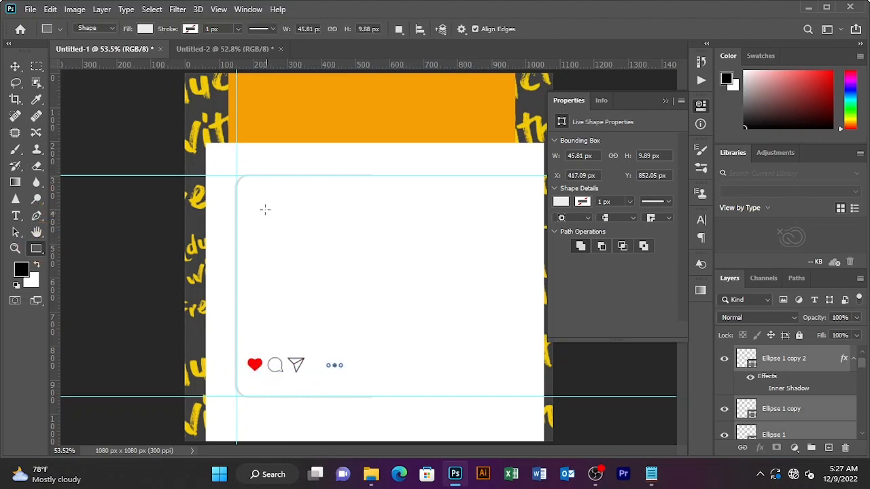
drag(248, 192, 320, 343)
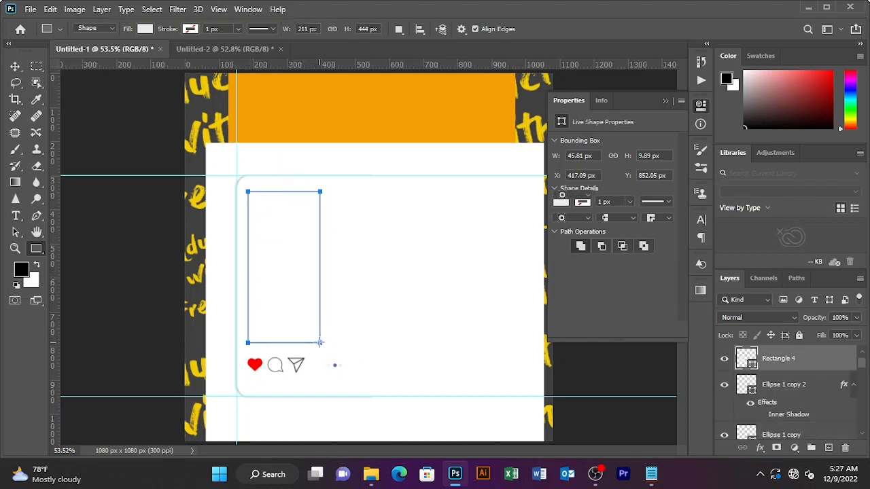
key(v)
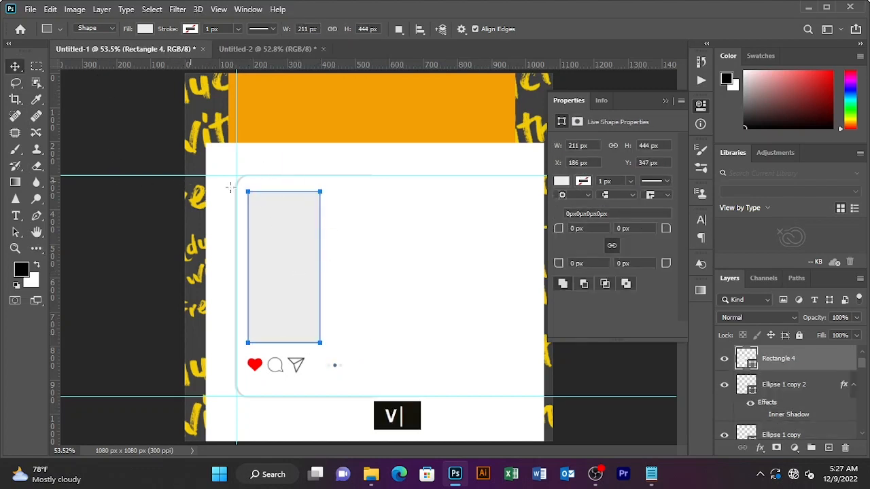
drag(289, 238, 359, 234)
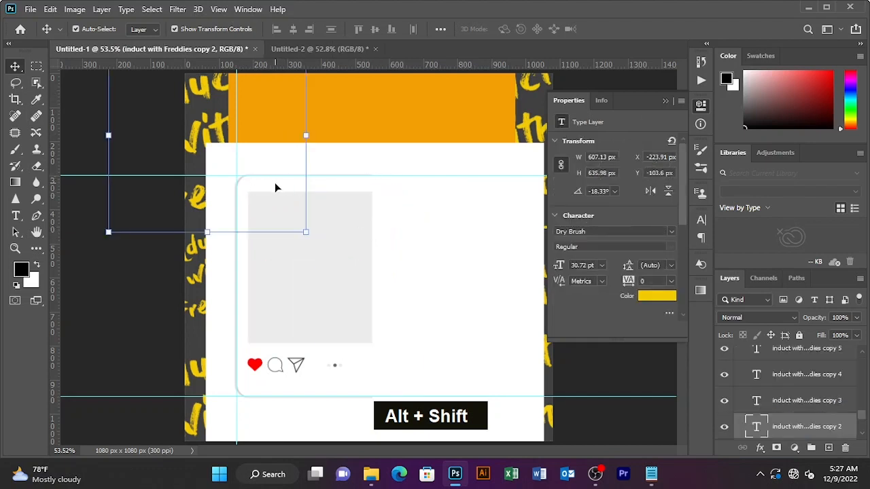
Narrow the rounded card outline, commit it, and select the right-hand placeholder
click(122, 266)
click(303, 188)
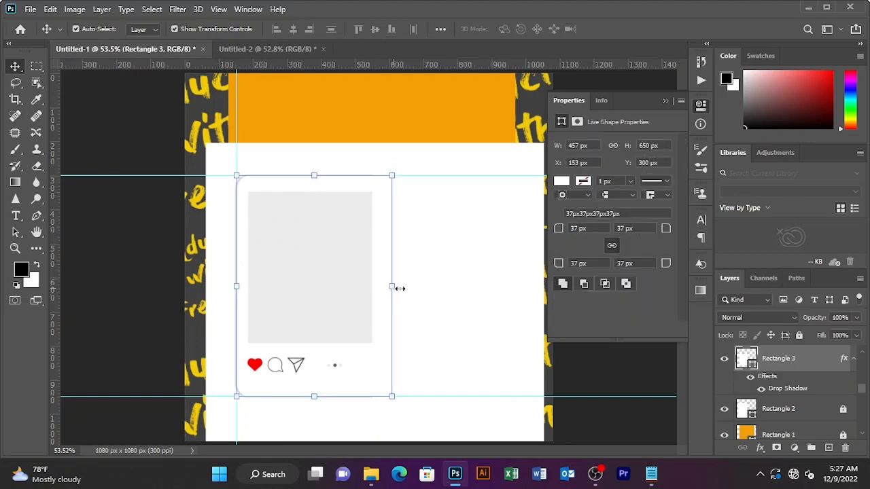
mouse_move(400, 289)
mouse_down()
mouse_move(410, 287)
mouse_move(392, 285)
mouse_up()
click(633, 28)
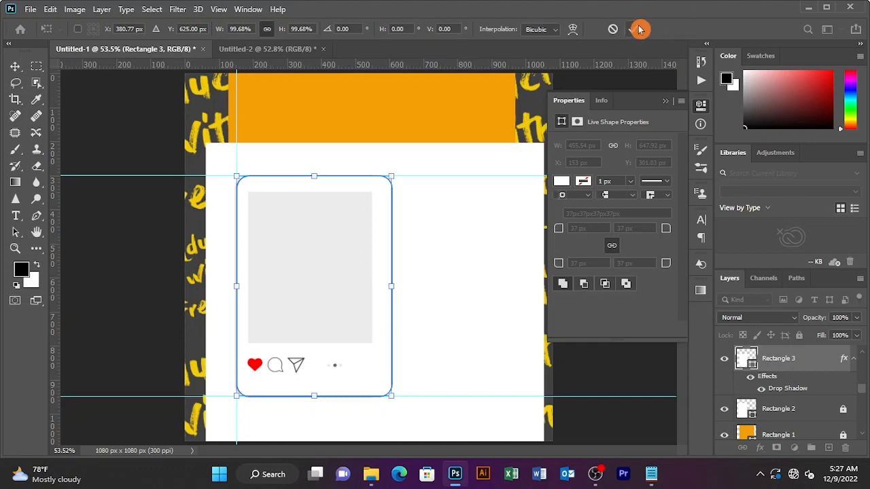
click(354, 240)
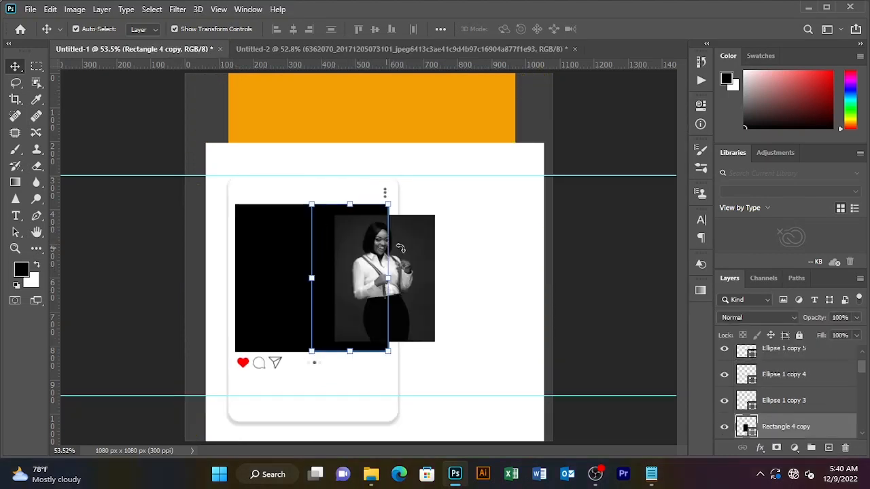
Move the black-and-white portrait layer above Rectangle 4 copy and clip it into that placeholder
scroll(798, 421, down, 1)
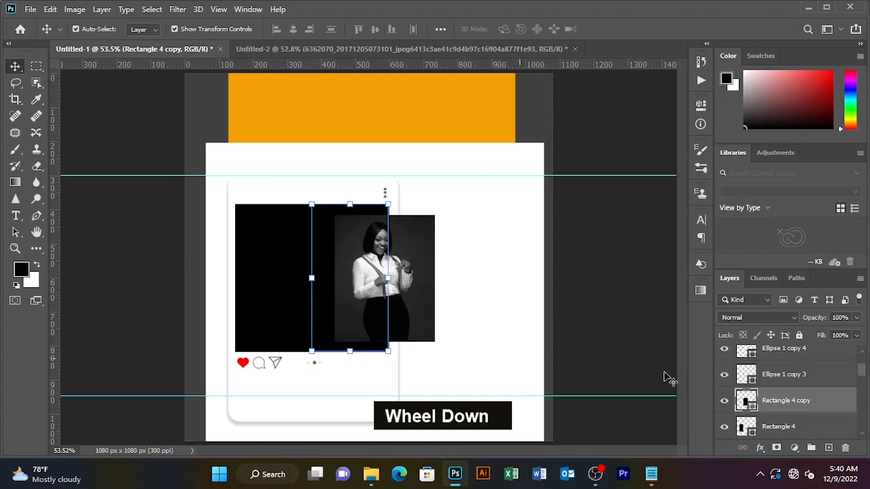
scroll(836, 385, up, 3)
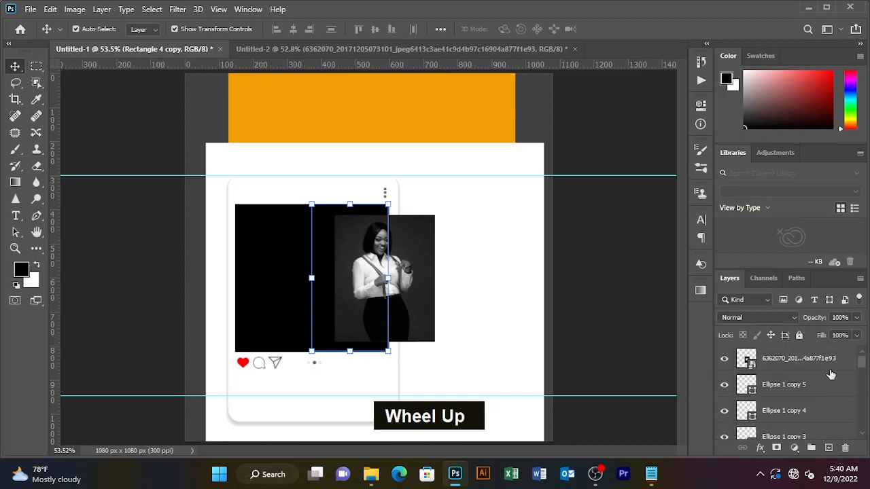
drag(805, 361, 799, 390)
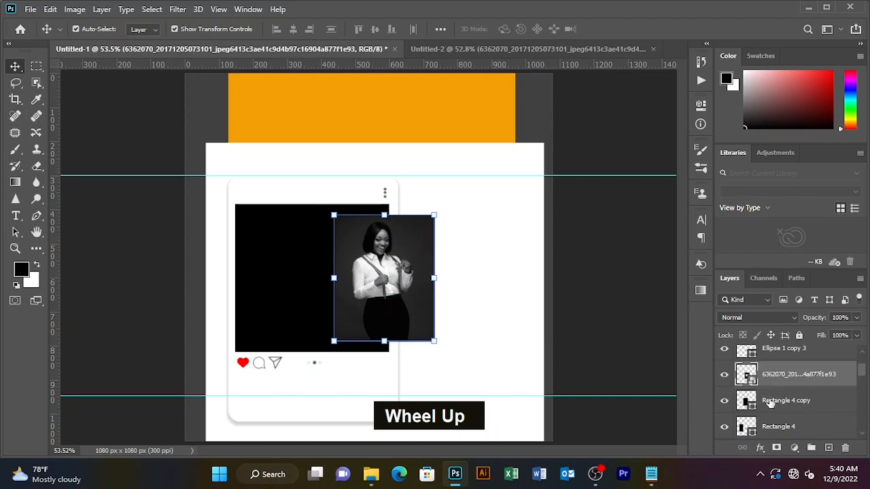
click(316, 248)
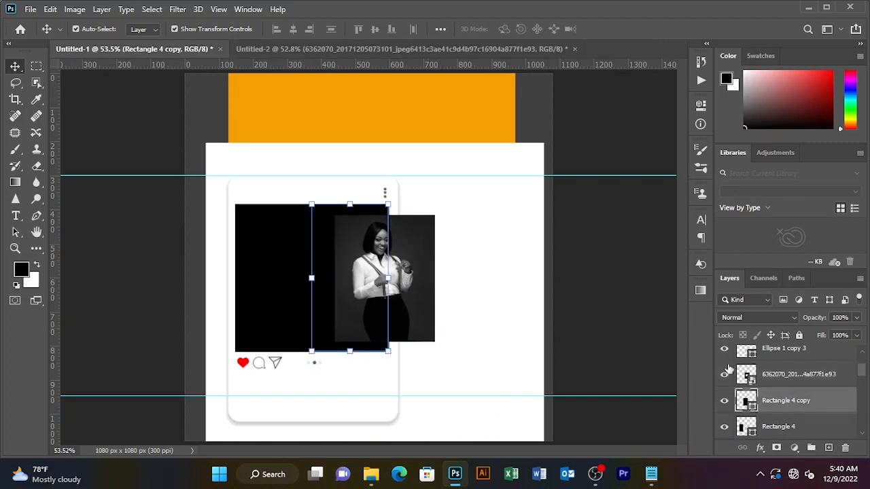
click(808, 384)
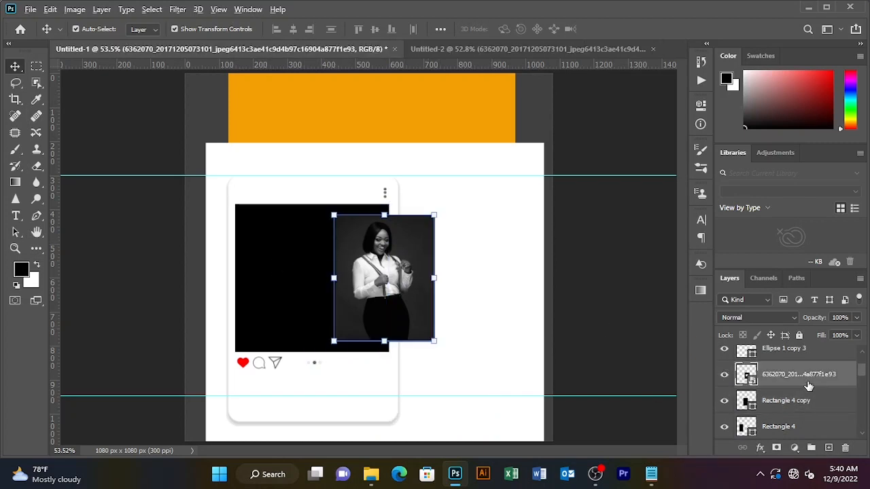
alt+click(802, 385)
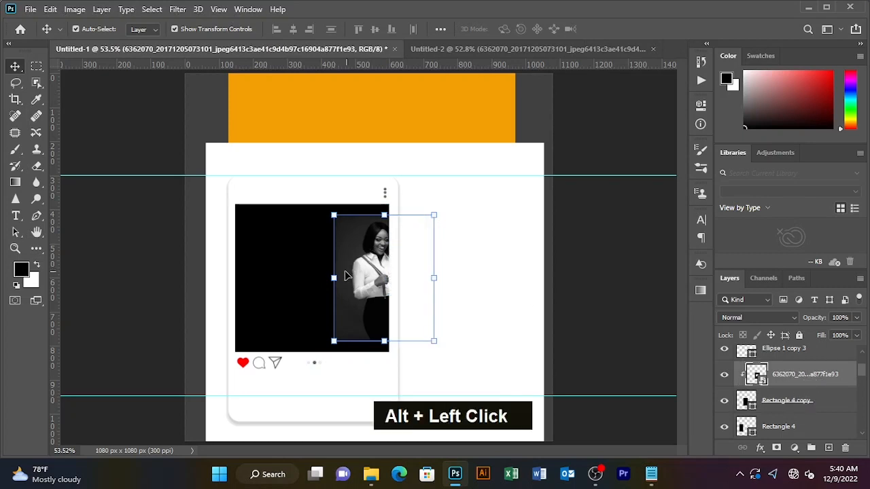
drag(345, 275, 322, 277)
Scale the portrait to 29.12% and shift it right to frame the right-hand panel
key(ctrl+t)
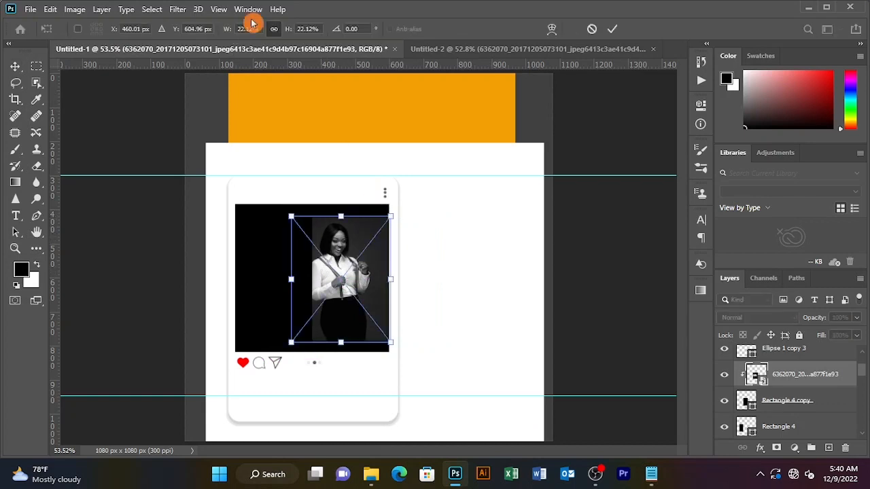
drag(292, 30, 289, 34)
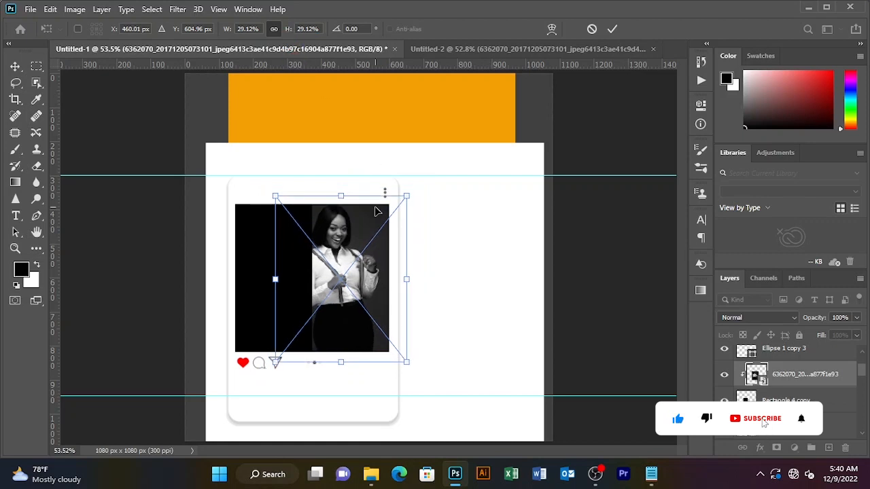
drag(356, 250, 372, 250)
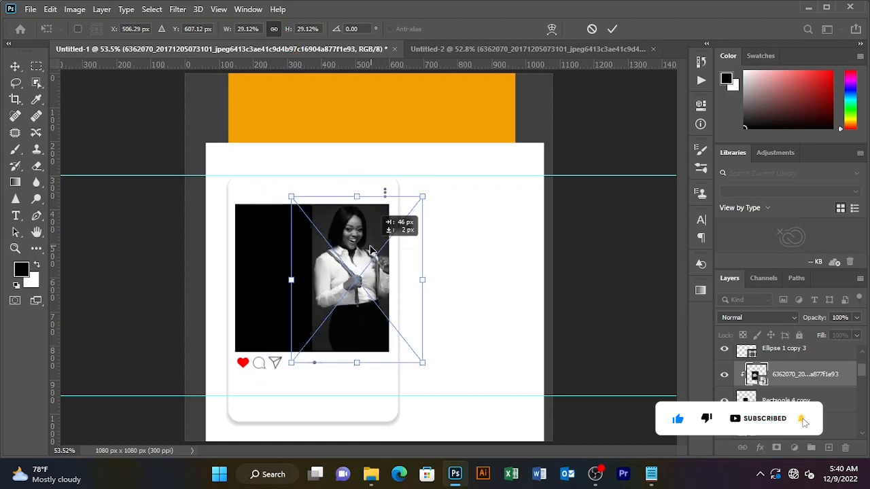
click(612, 29)
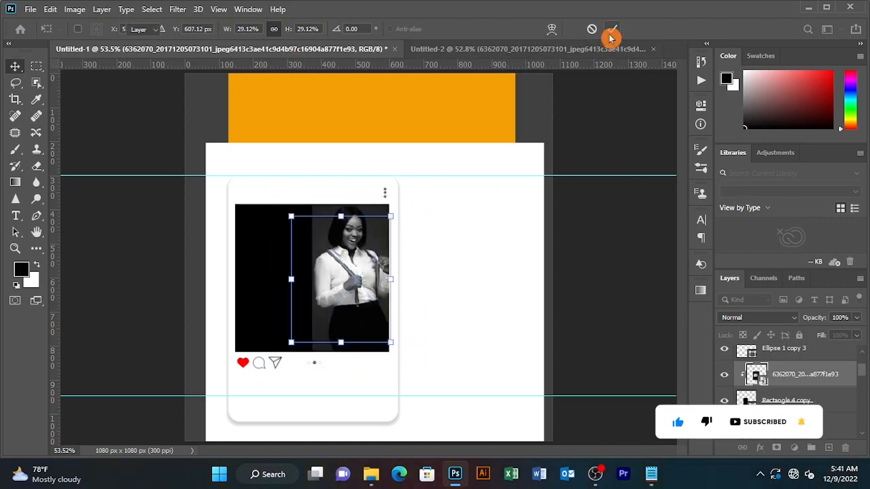
click(615, 126)
click(299, 276)
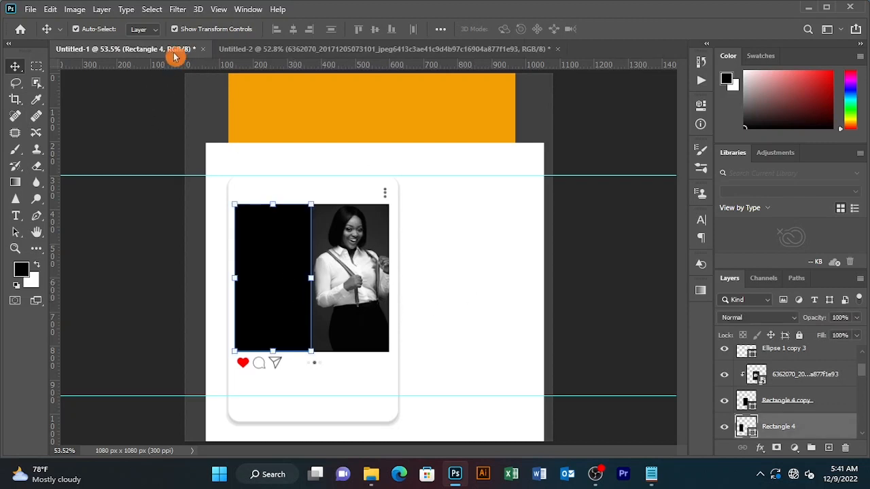
Bring the colour portrait from Untitled-2 into the poster and clip it to Rectangle 4
click(324, 48)
drag(337, 306, 272, 276)
key(alt)
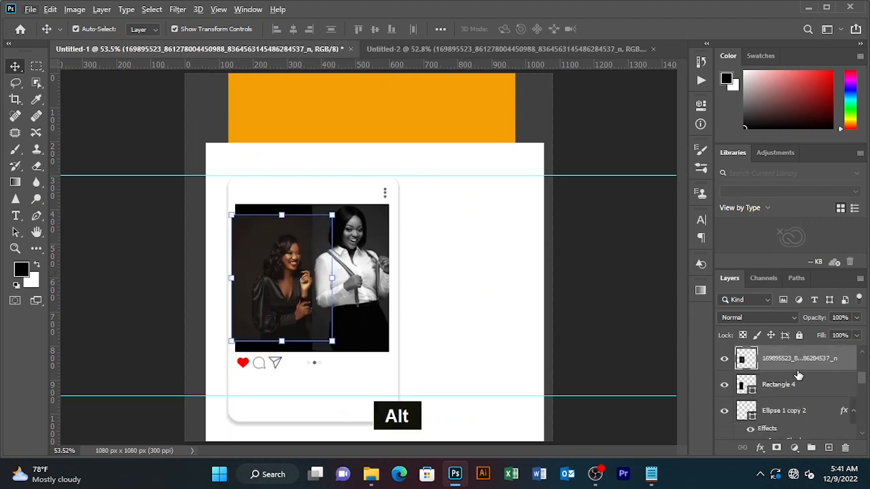
key(shift)
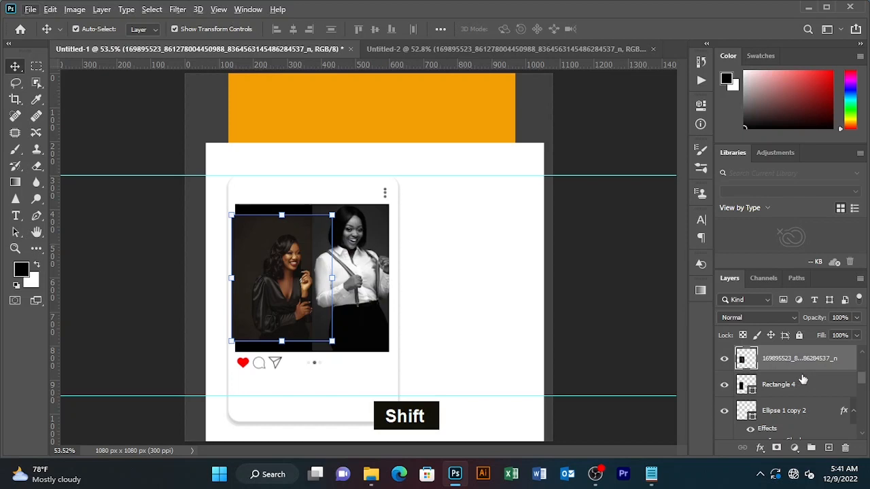
key(alt)
alt+click(800, 368)
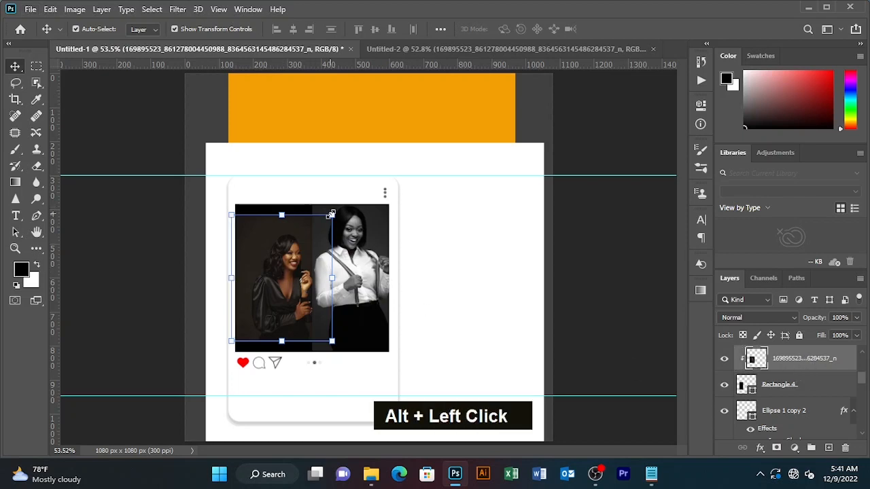
Enlarge the colour portrait to 122% and shift it slightly left within the left panel
click(331, 215)
drag(291, 33, 303, 30)
drag(293, 270, 286, 270)
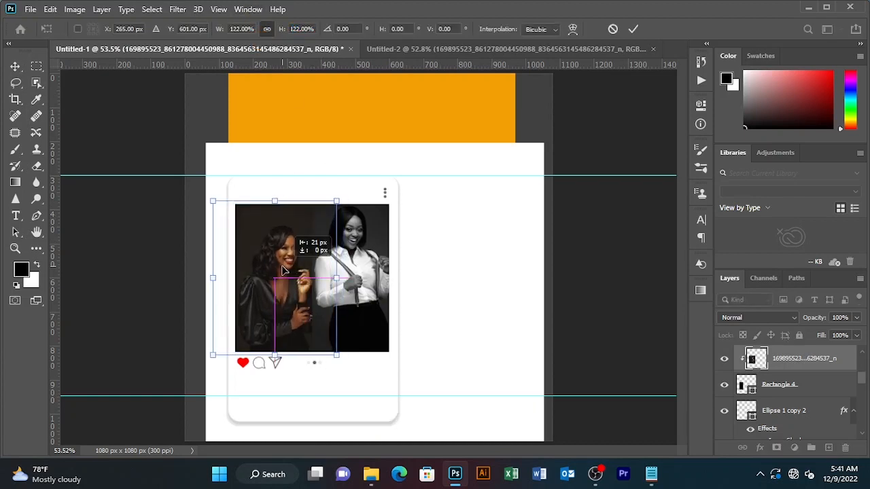
click(632, 31)
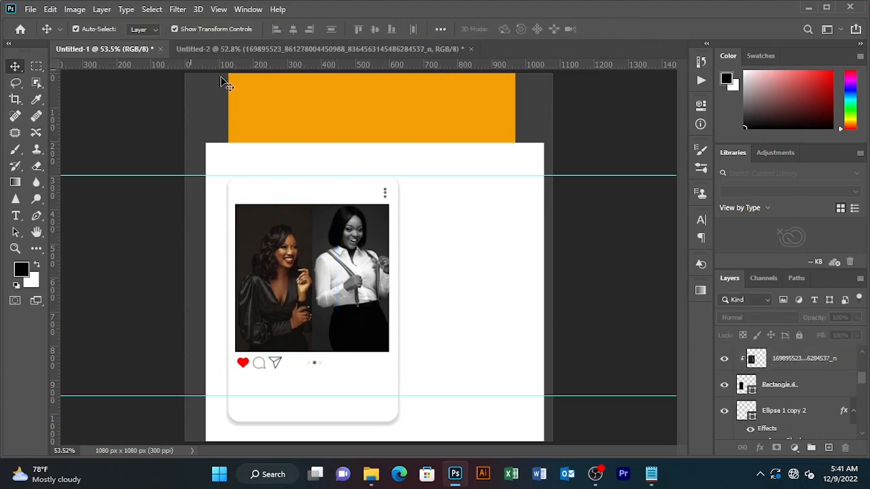
click(320, 50)
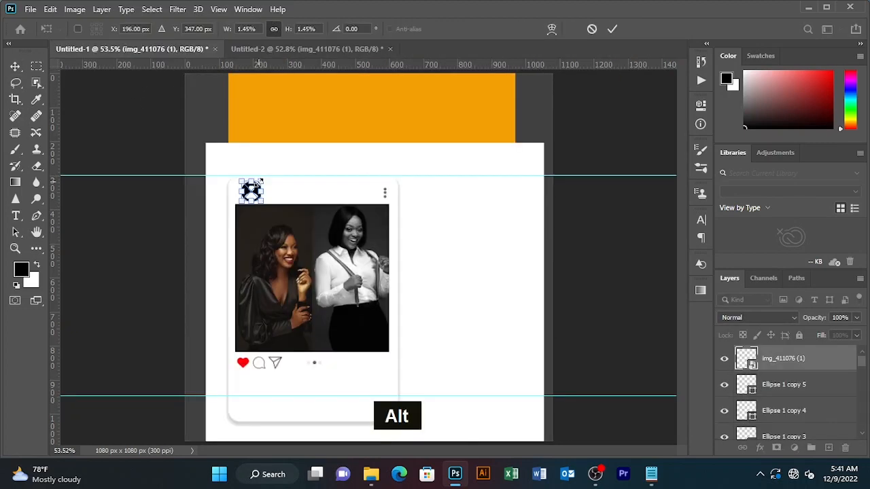
Shrink the placed profile icon to avatar size and set its opacity to 50%
drag(260, 182, 257, 183)
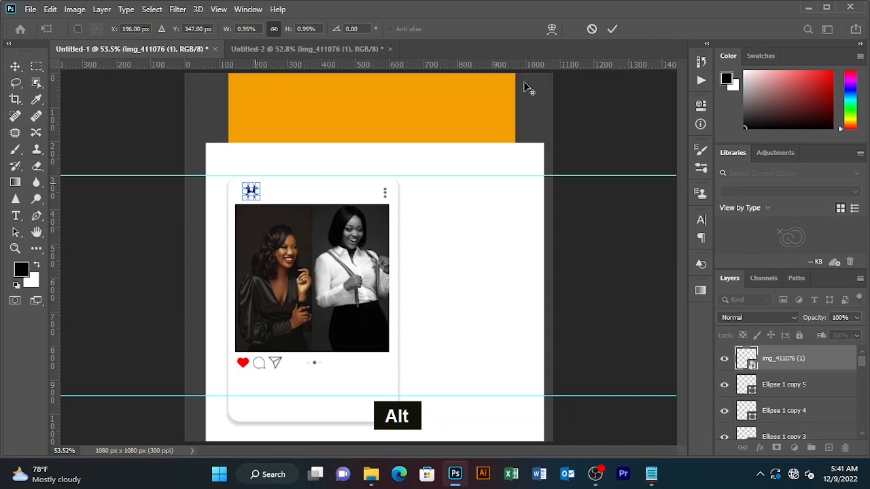
click(612, 28)
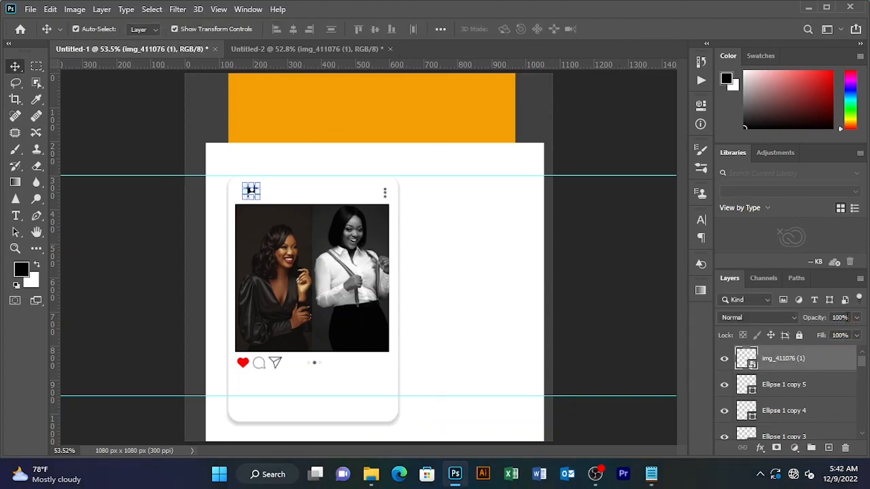
click(839, 318)
text(50)
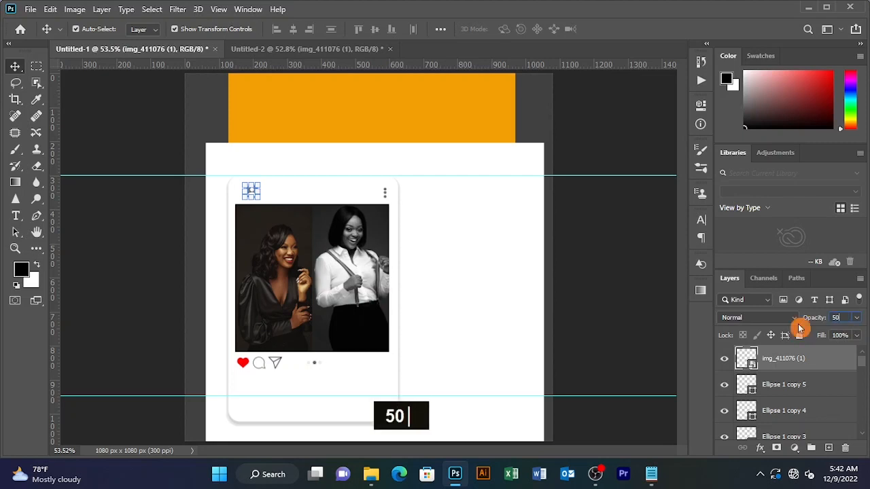
click(626, 121)
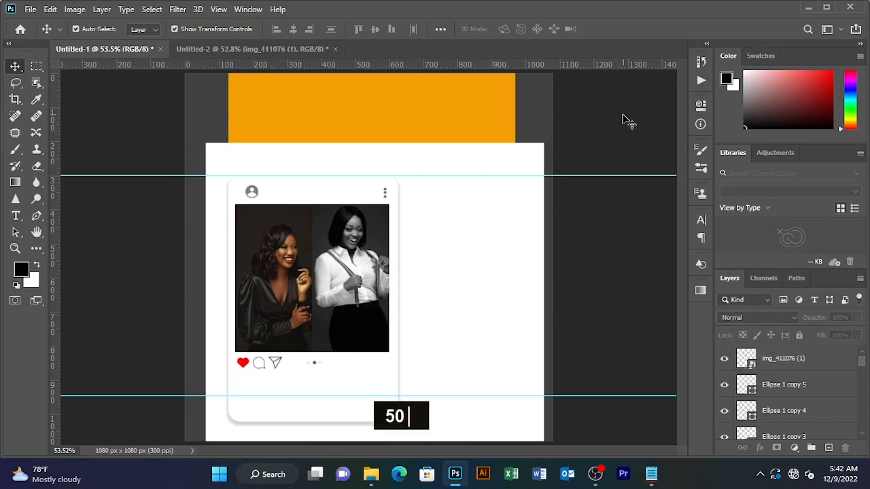
Nudge the faded profile icon into the card's top-left corner
click(249, 192)
key(Left)
key(Left)
key(Left)
key(Left)
key(Left)
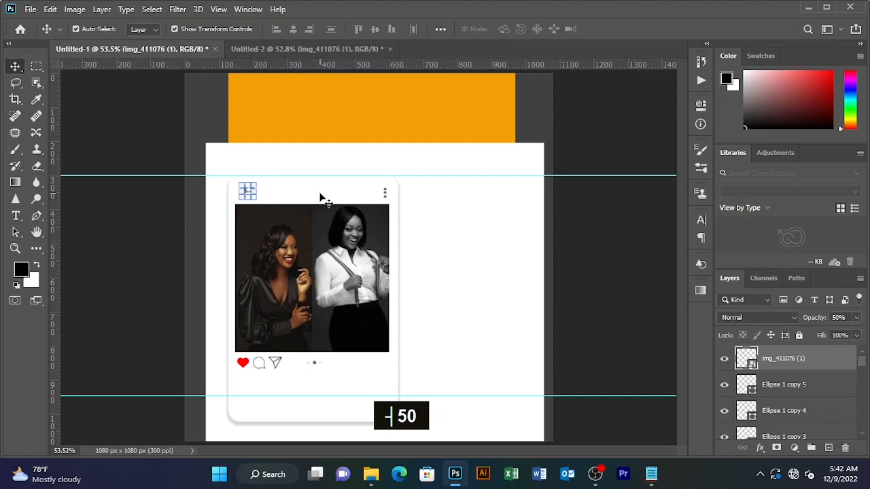
key(Left)
key(Left)
key(Left)
key(Left)
key(Down)
key(Down)
key(Down)
key(Down)
key(Down)
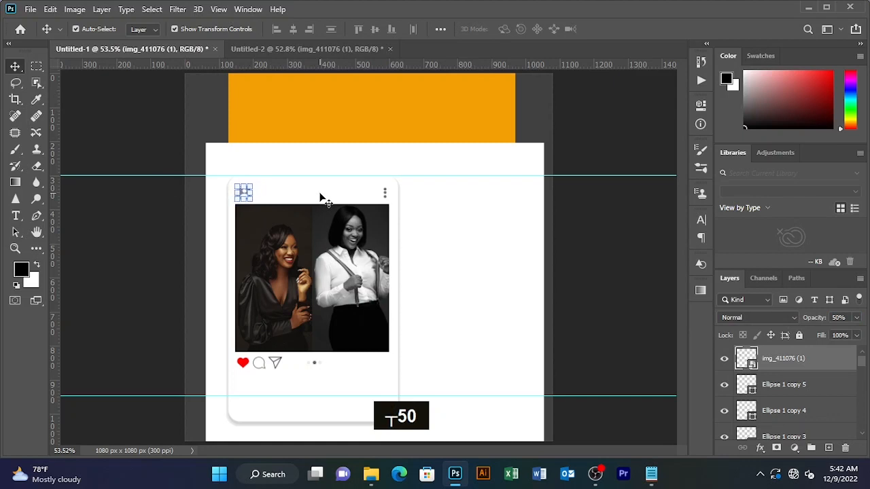
key(Right)
key(Right)
click(612, 112)
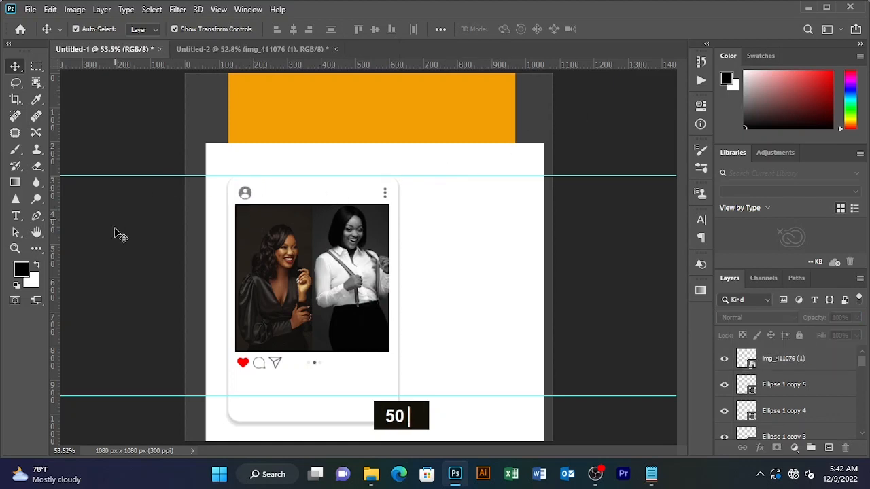
click(16, 216)
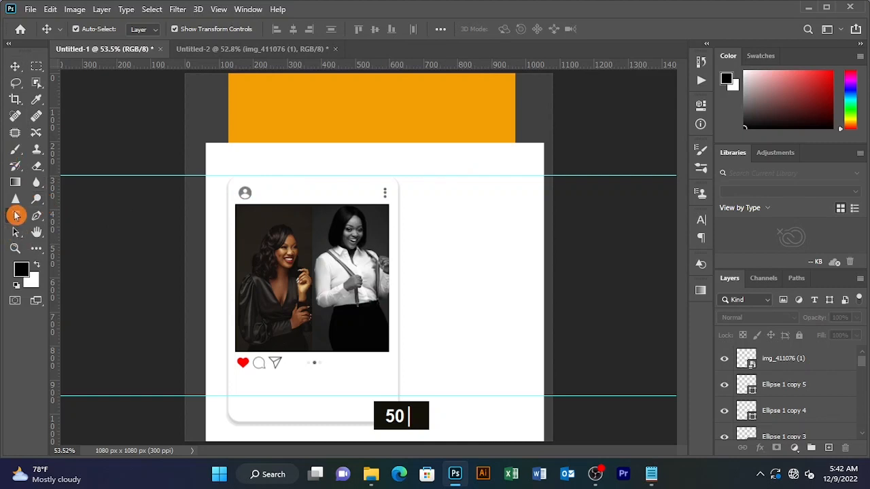
Type the username 'inductwithfreddies' as a new text layer above the card
click(312, 193)
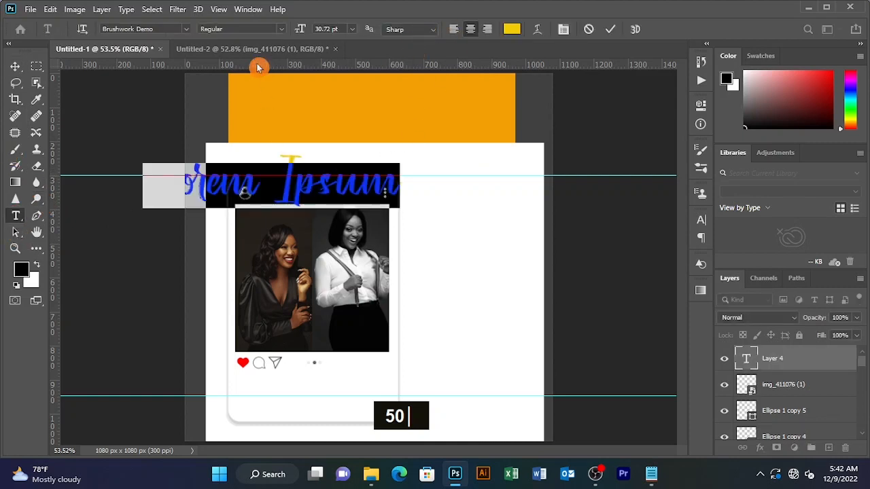
text(int)
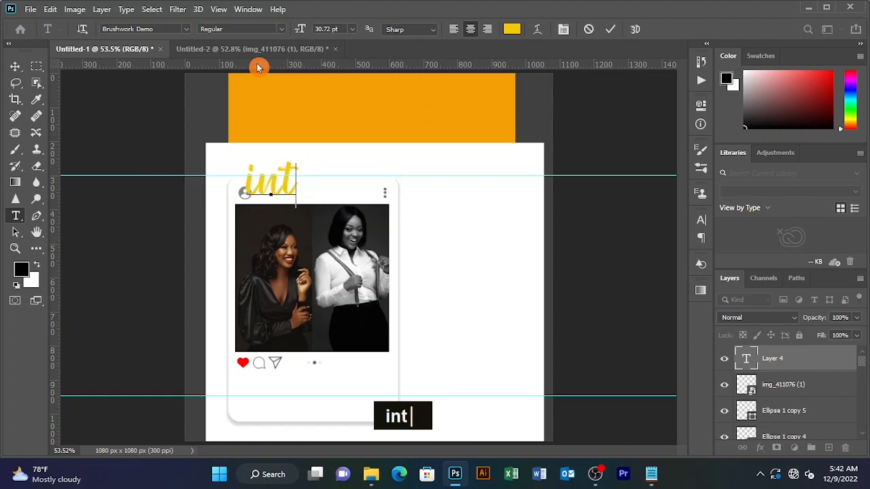
key(BackSpace)
key(BackSpace)
text(nduc)
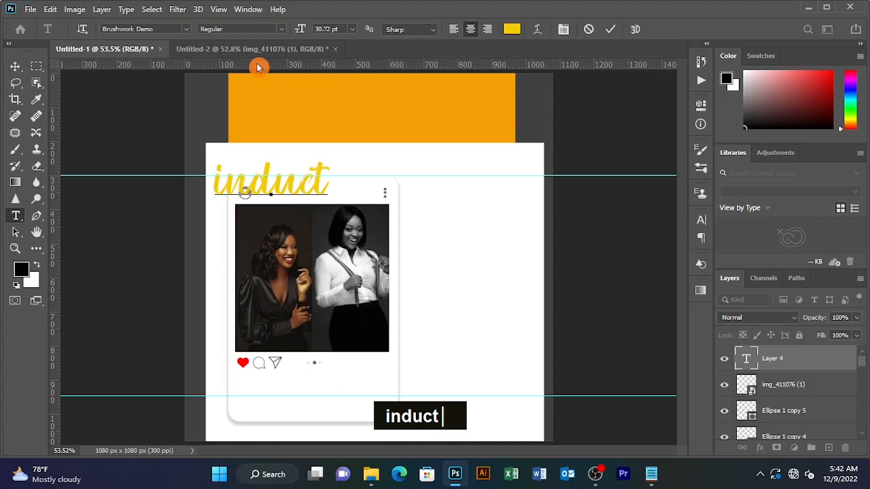
text(withfre)
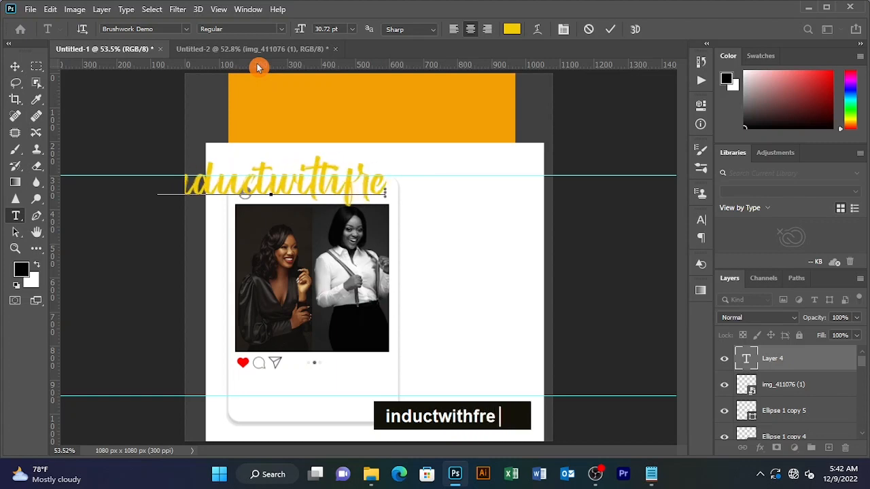
text(ddies)
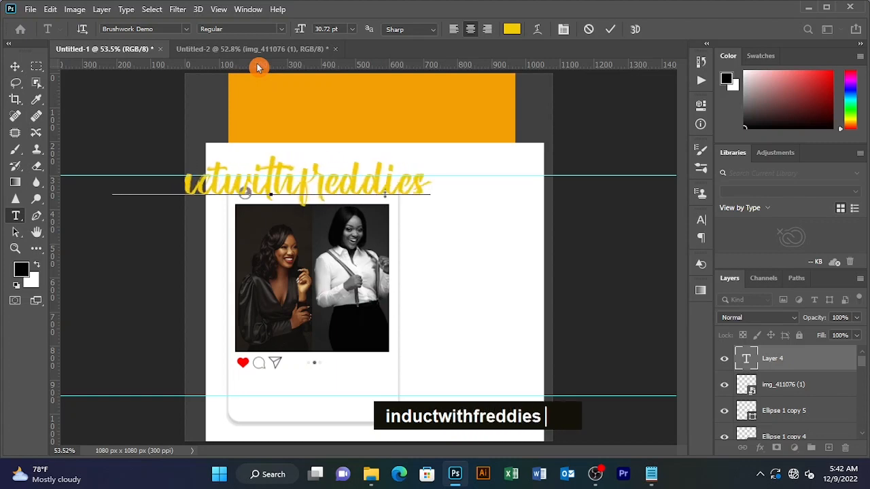
Set the username to Altone Trial at 5.72 pt and move it into the card header
key(ctrl+a)
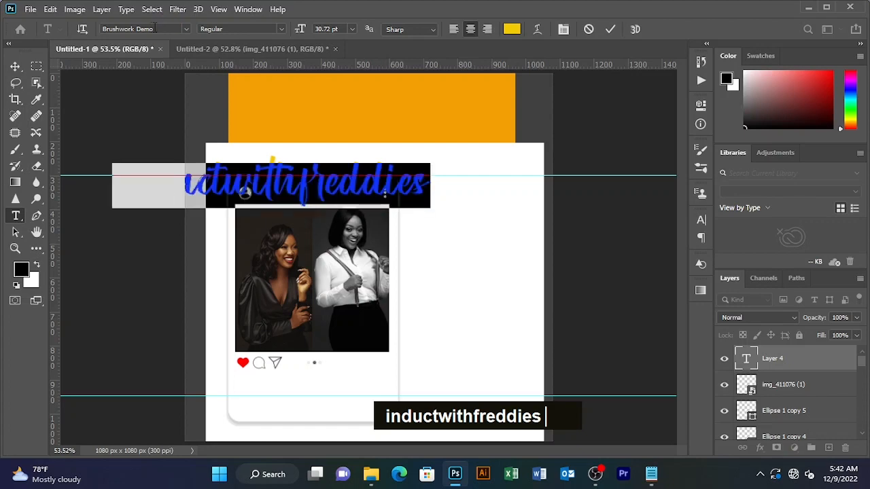
click(163, 29)
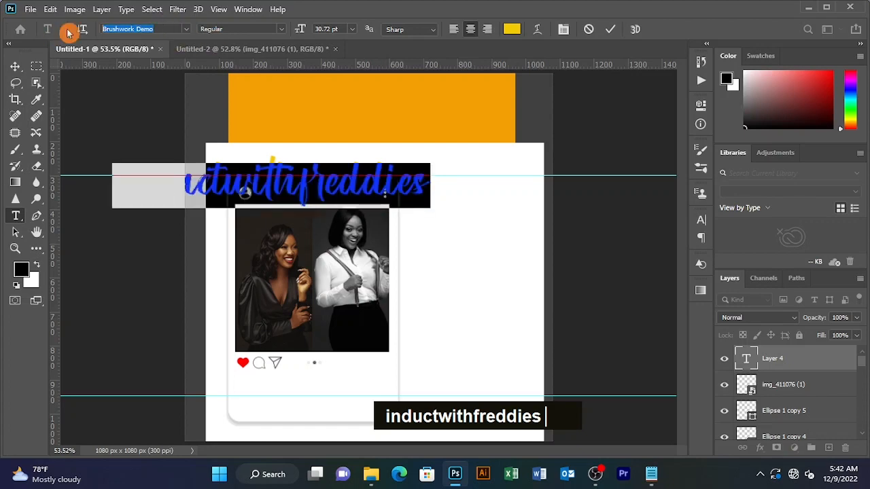
text(a)
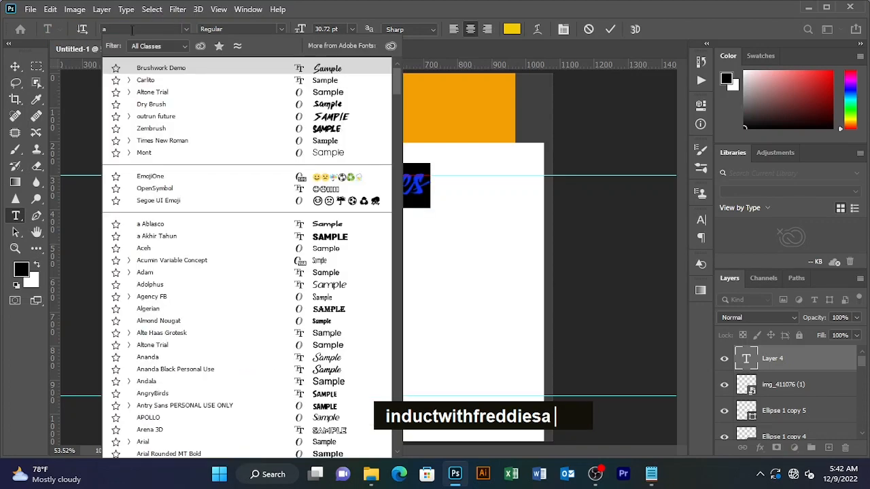
text(ltone Trial)
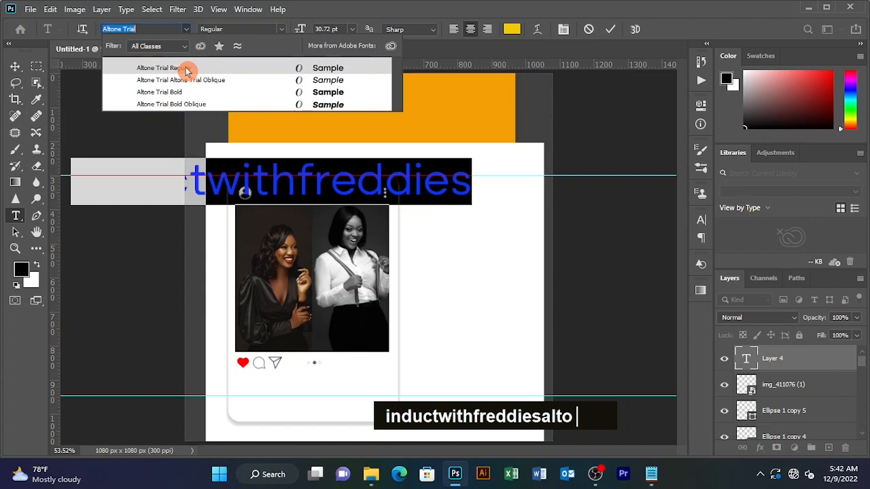
click(187, 69)
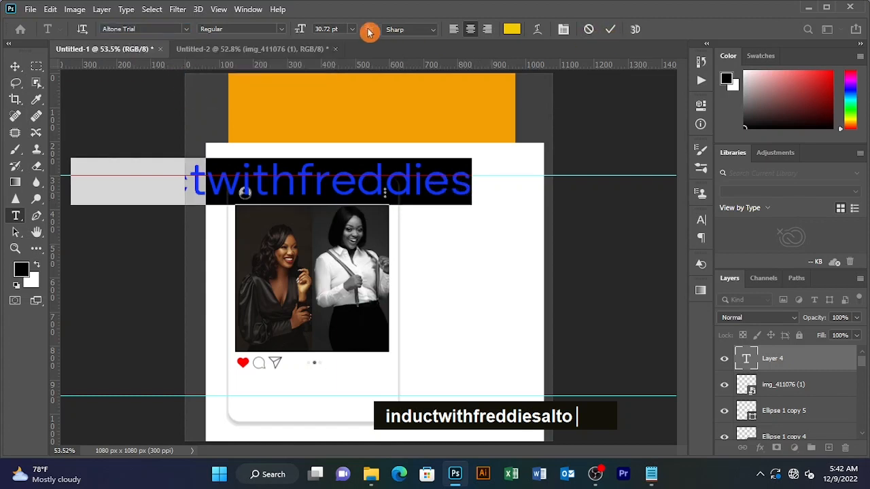
drag(301, 32, 289, 34)
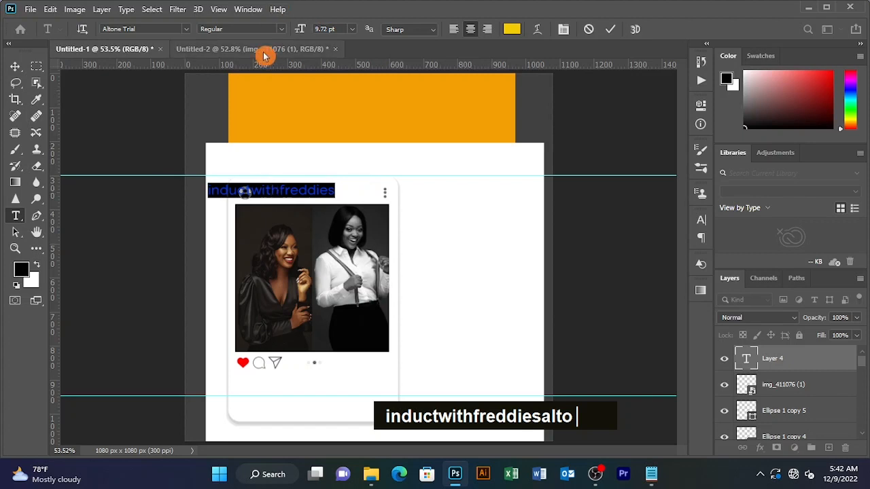
drag(301, 31, 297, 31)
drag(270, 199, 291, 202)
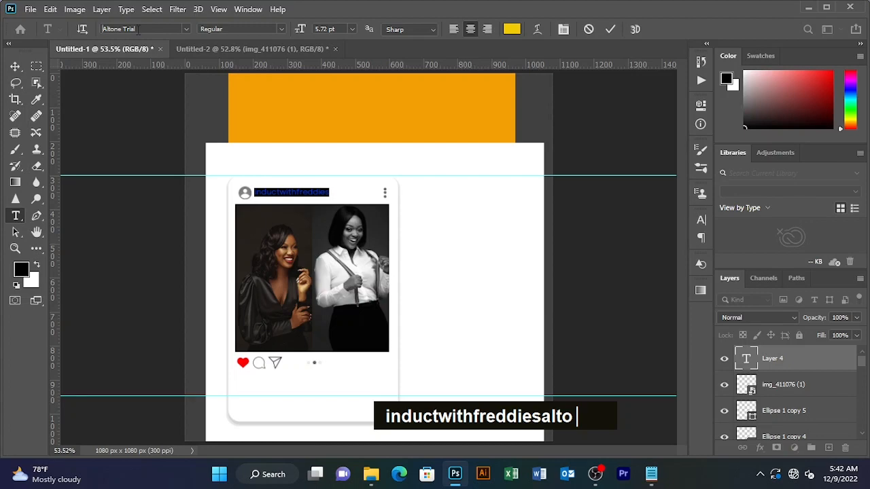
drag(138, 29, 80, 29)
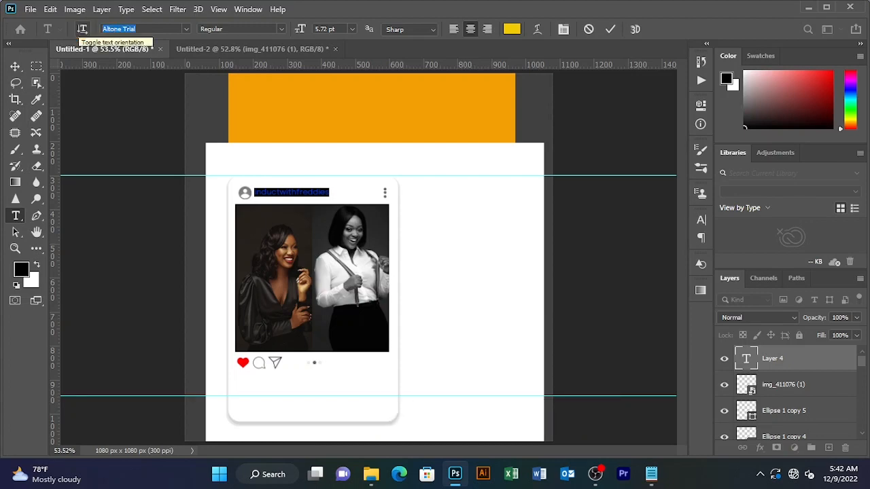
Change the username to the Brushwork Demo font in black (000000)
text(br)
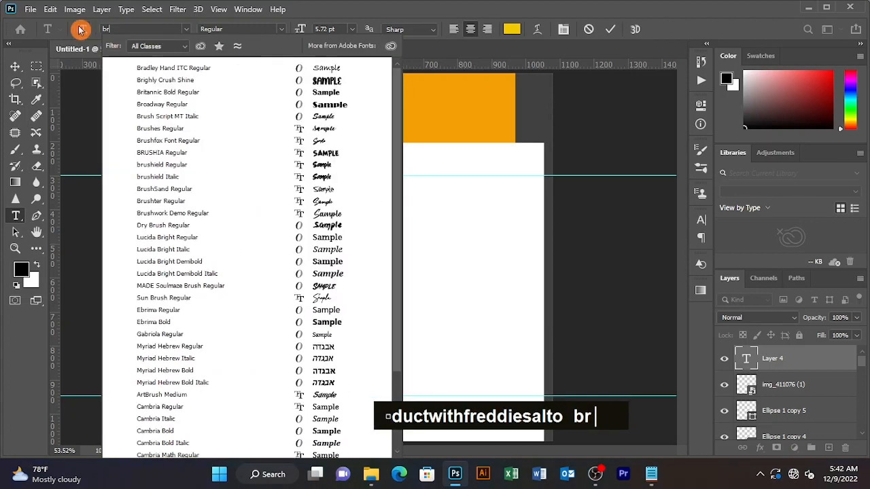
text(ushwork Demo)
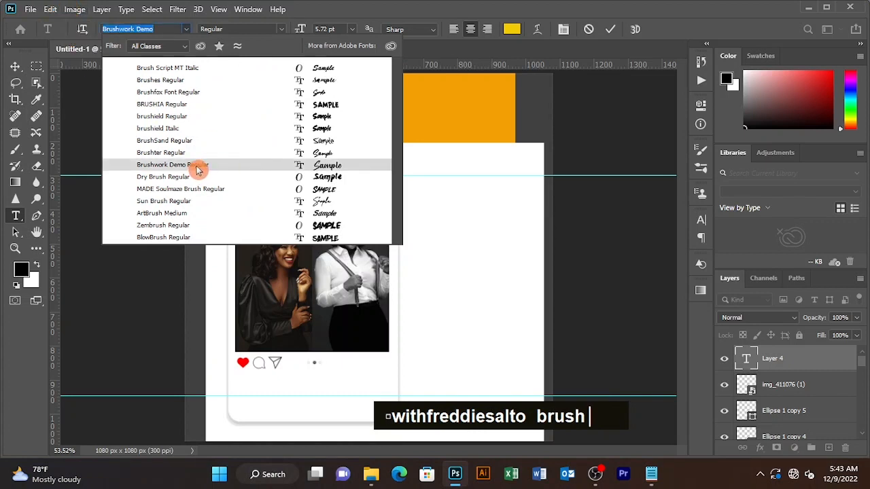
click(196, 170)
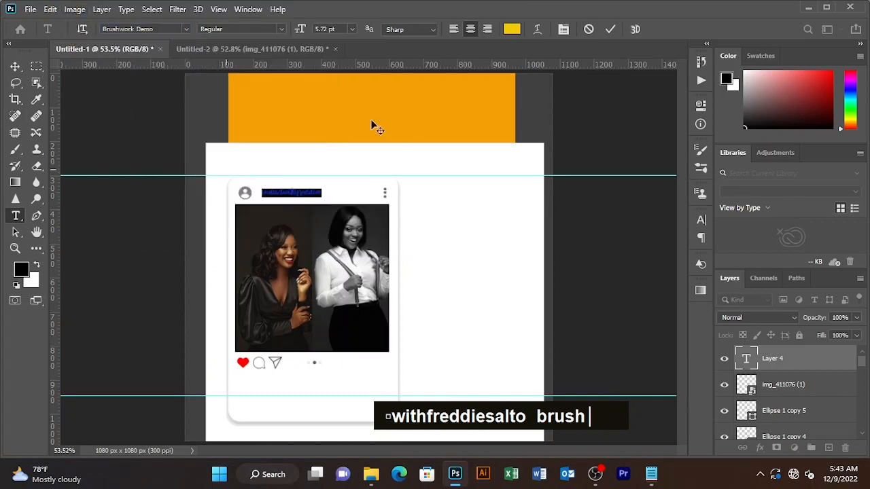
click(609, 30)
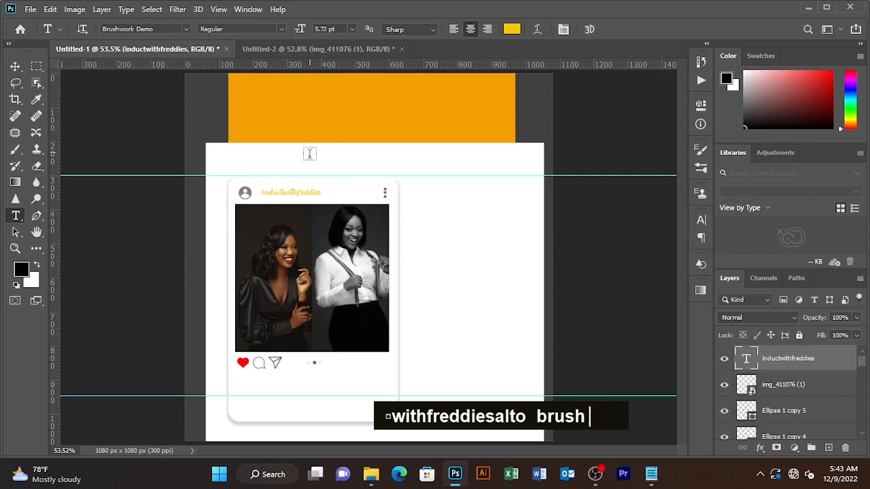
double_click(316, 192)
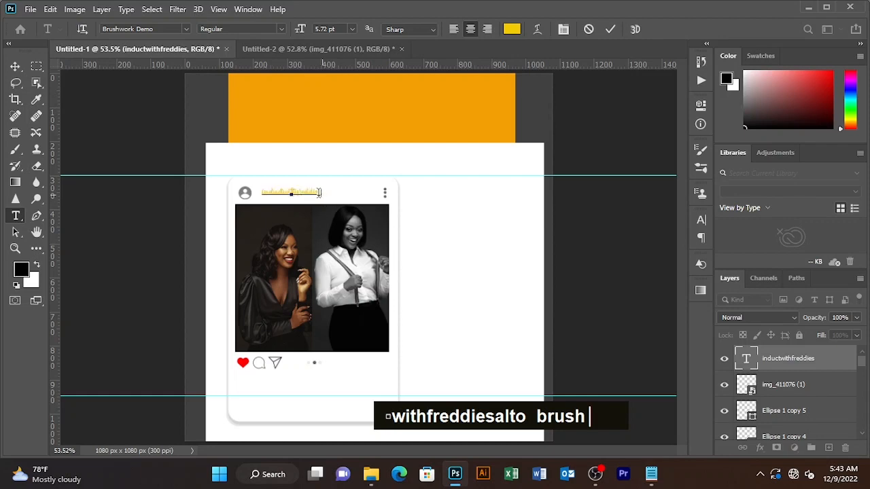
click(511, 29)
text(000000)
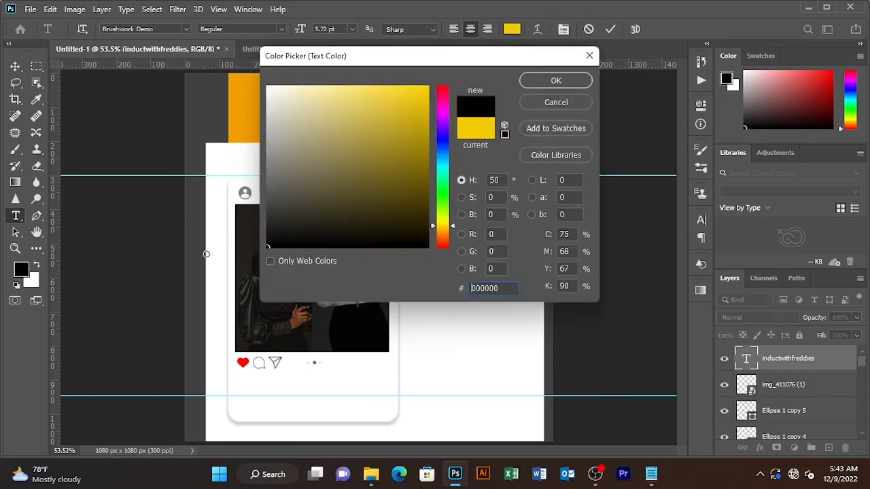
click(555, 81)
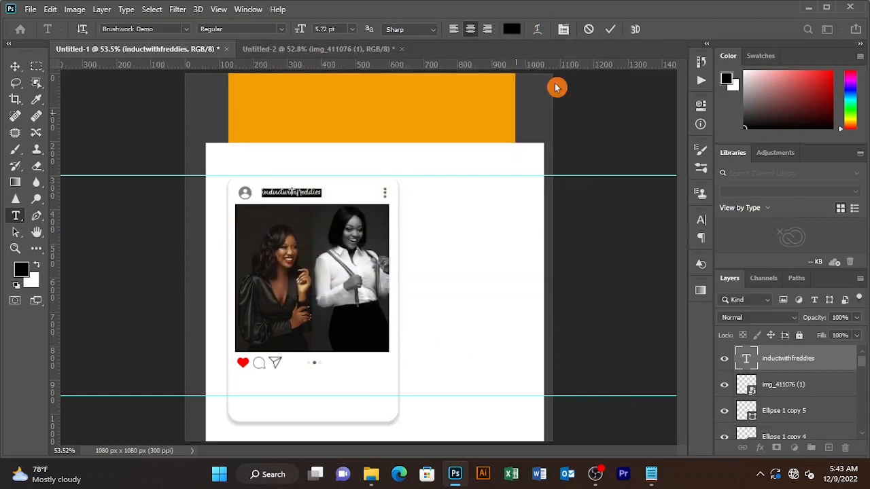
click(610, 28)
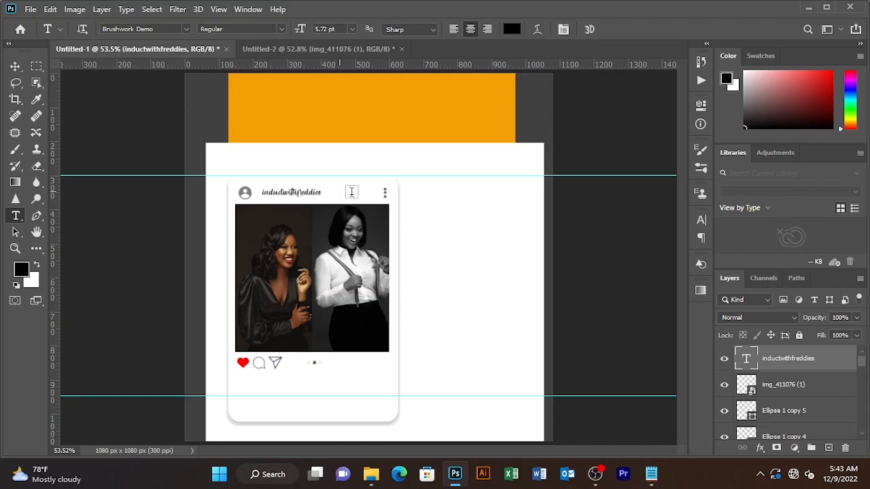
Position the username beside the profile icon, nudging it up slightly
click(15, 66)
drag(300, 193, 292, 189)
key(Up)
key(Up)
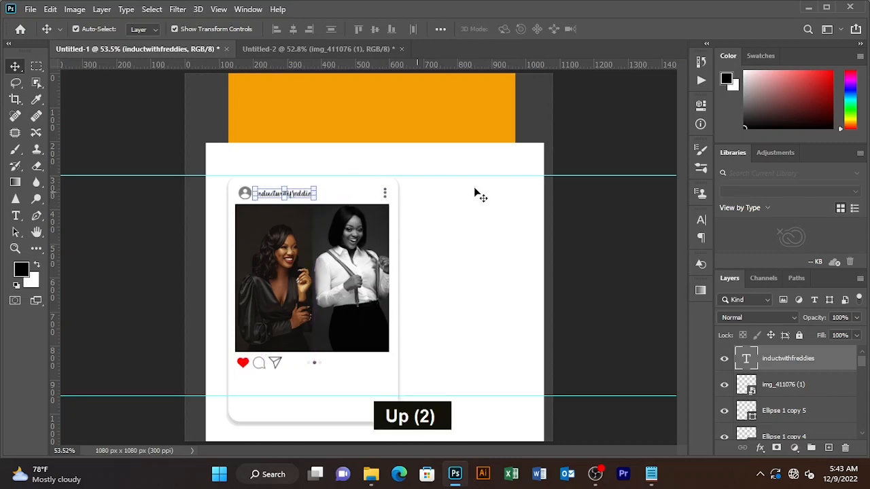
click(608, 140)
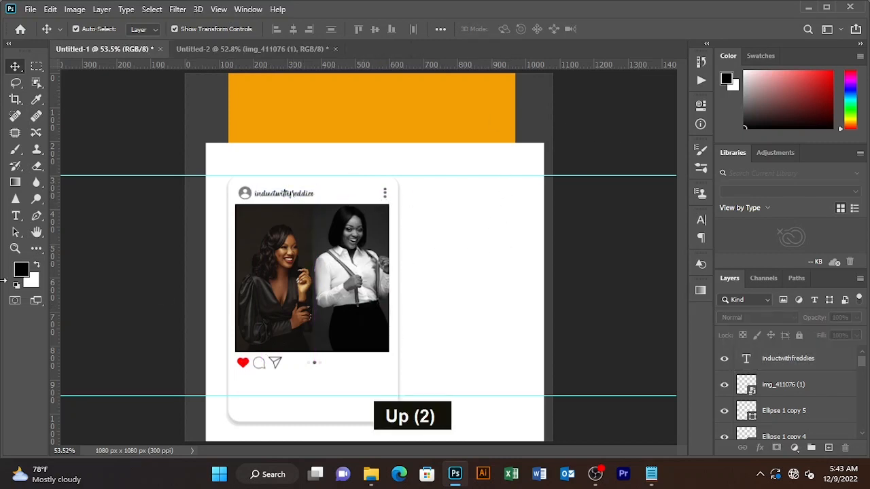
Draw a black 326 × 94 px rectangle right of the photo and scale it down to about 79%
right_click(36, 248)
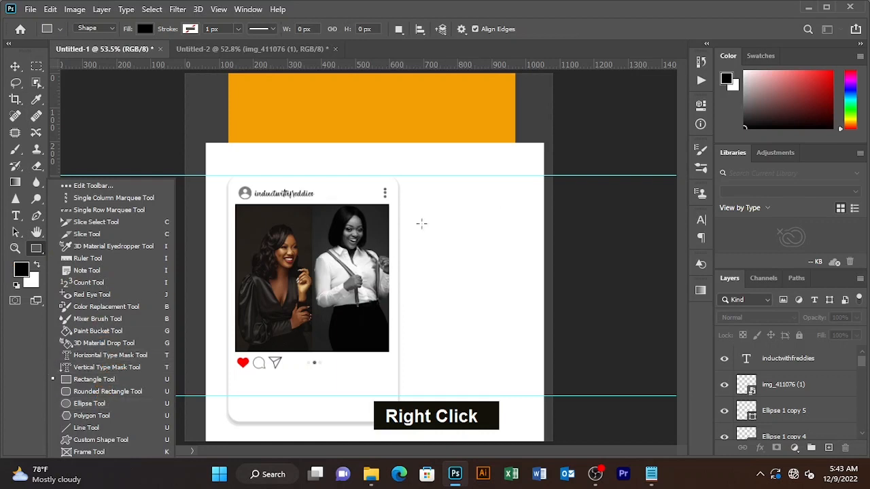
click(427, 206)
click(468, 178)
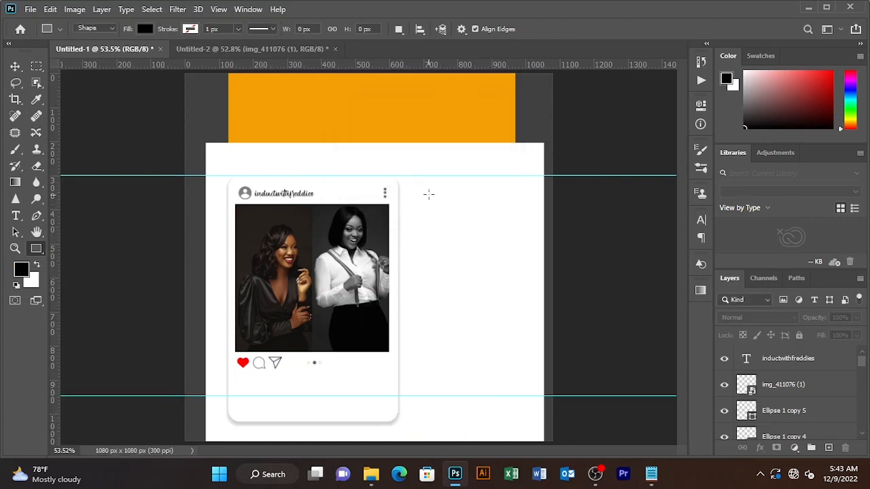
drag(430, 213, 486, 229)
key(v)
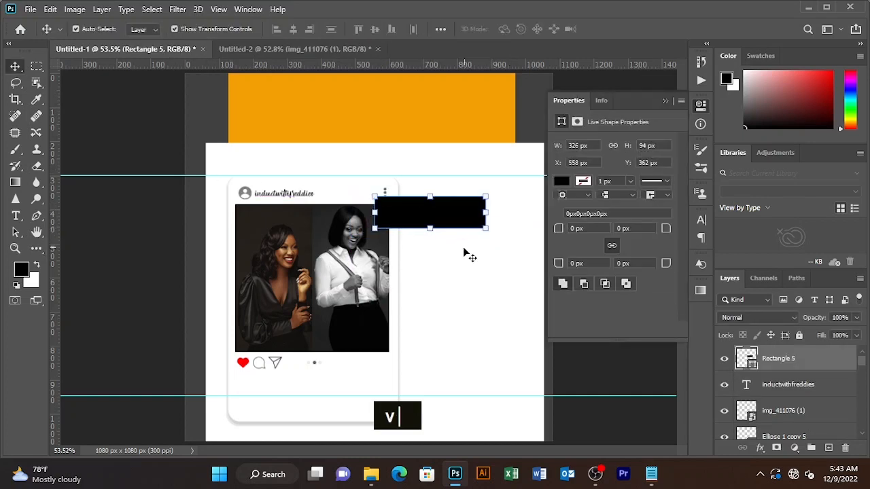
drag(430, 221, 467, 241)
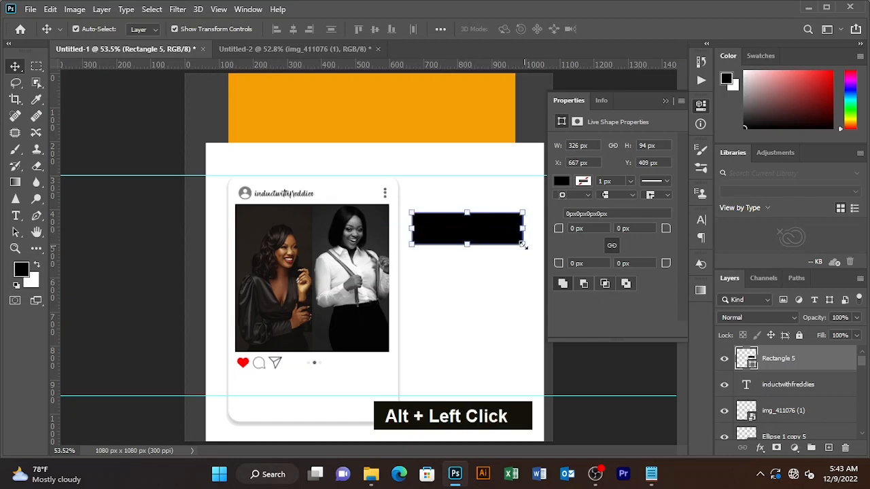
drag(521, 249, 514, 241)
click(665, 100)
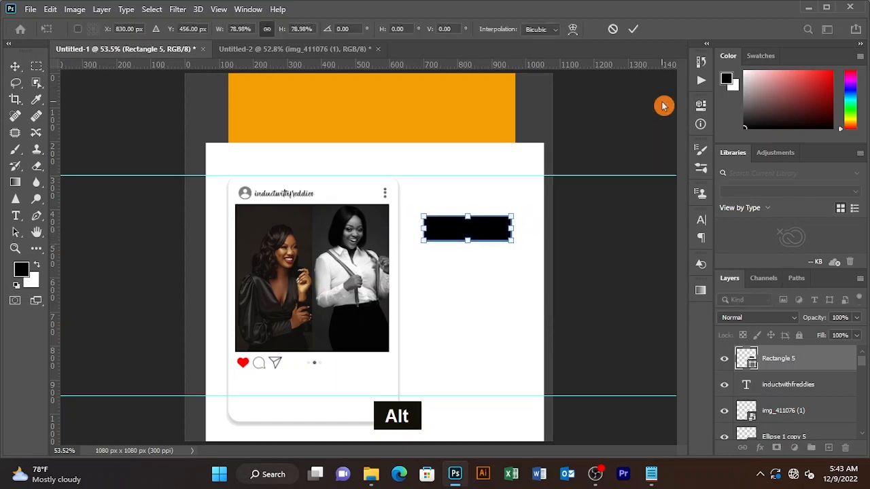
Copy the 'Bacis' and '8pics 100gh' lines from Notepad and commit the black bar's resize
click(650, 474)
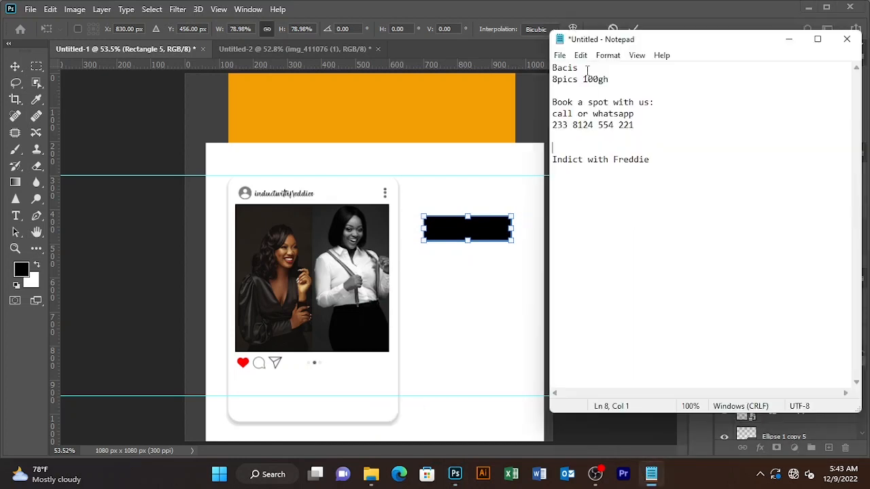
drag(600, 83, 526, 67)
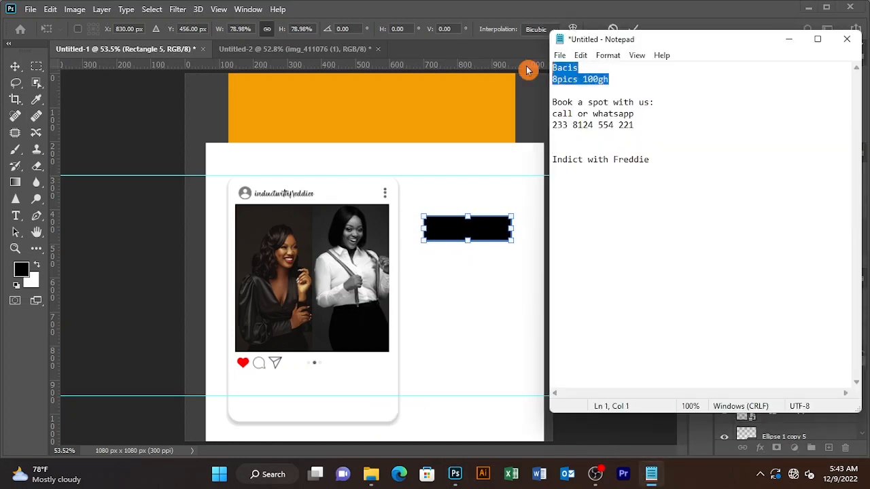
click(666, 18)
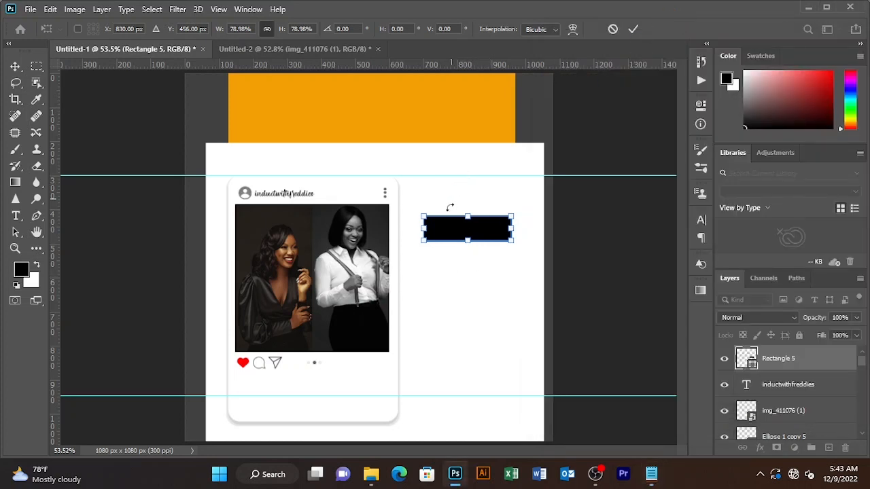
click(649, 475)
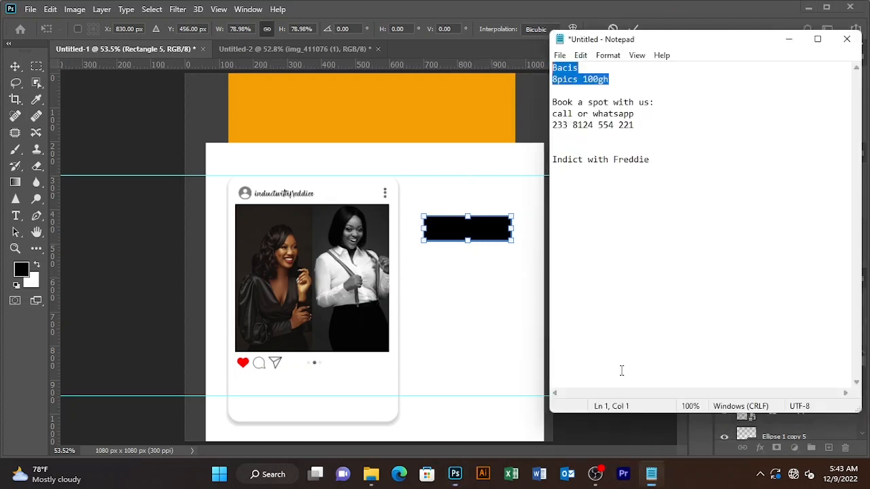
key(ctrl+c)
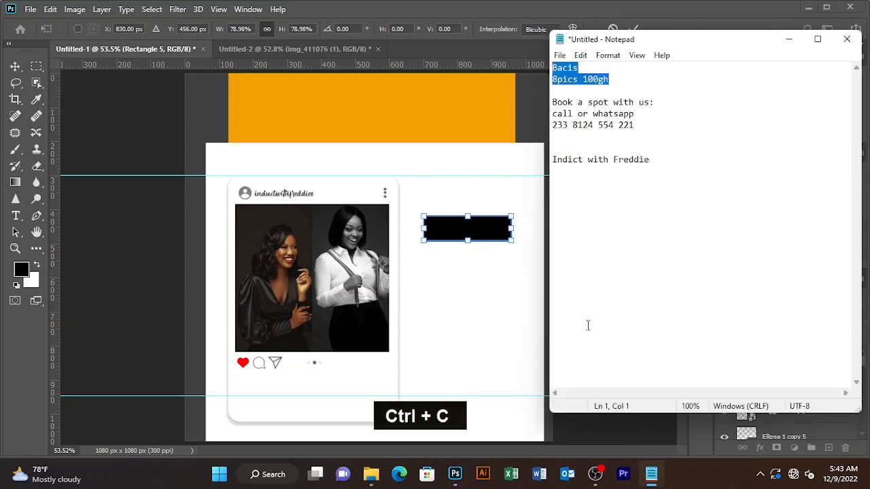
click(516, 139)
click(633, 28)
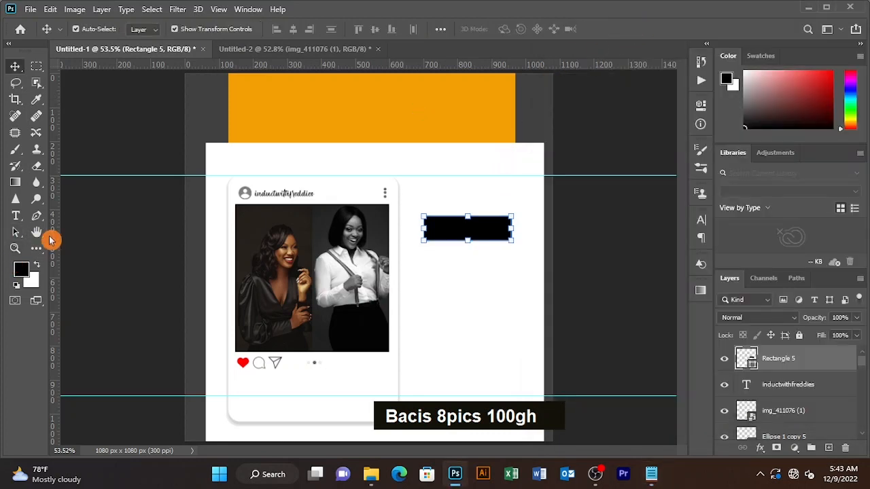
Add a text box above the black bar reading 'Bacis' and '8pics 100gh'
key(t)
click(430, 195)
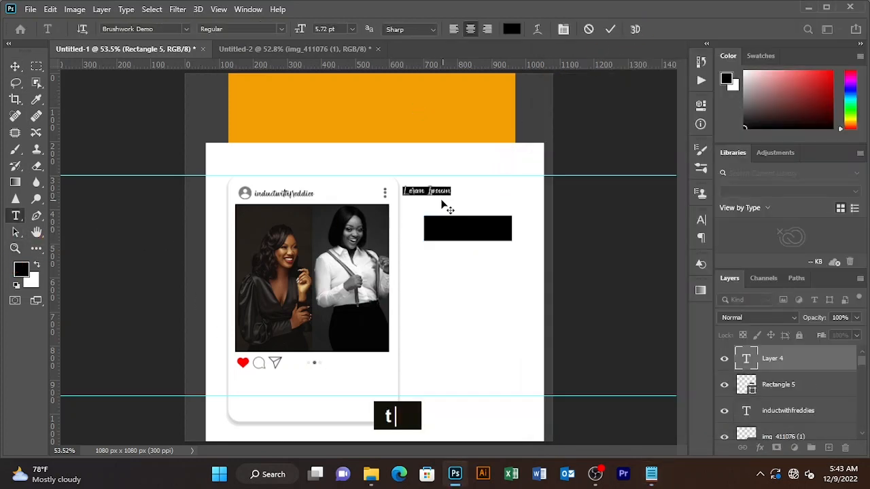
drag(434, 204, 443, 204)
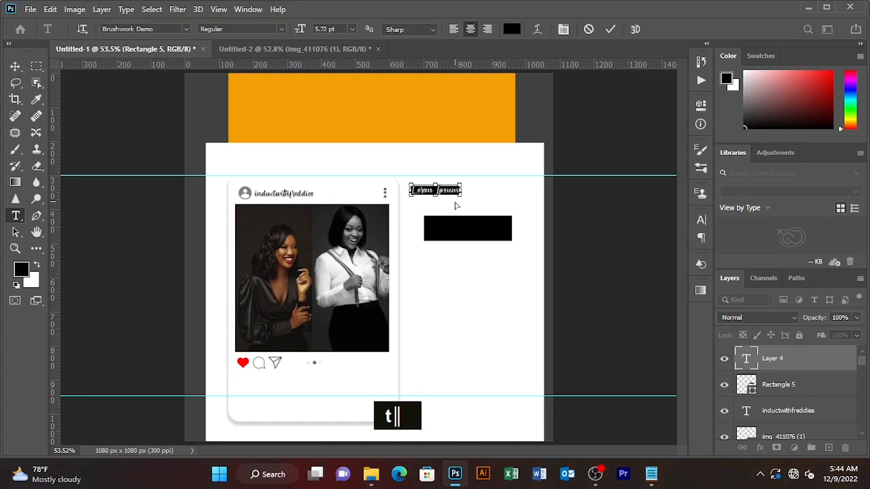
text(Bacis)
key(Return)
text(8pics 100gh)
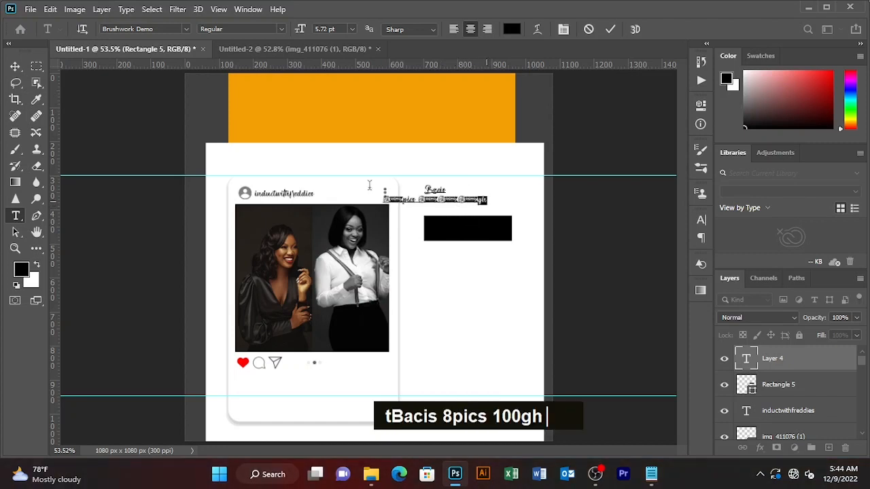
Set the text to Carlito Bold and delete the '8pics 100gh' line, leaving 'Bacis'
drag(369, 185, 334, 171)
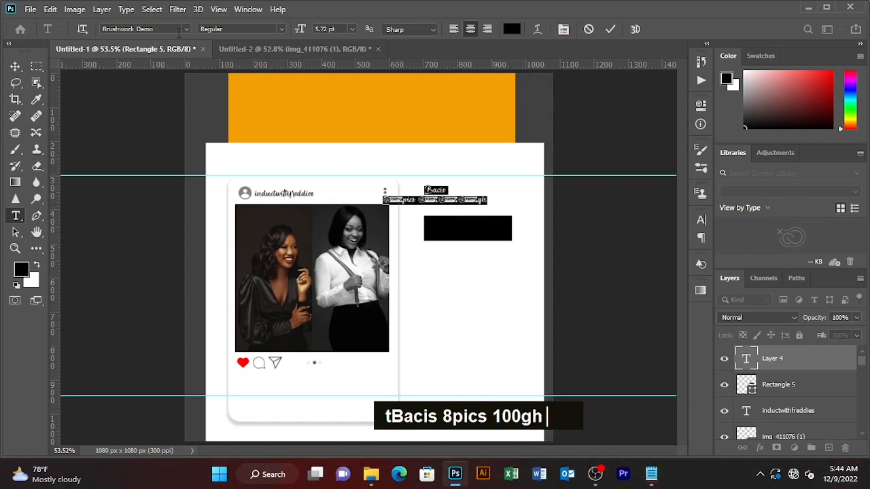
click(170, 30)
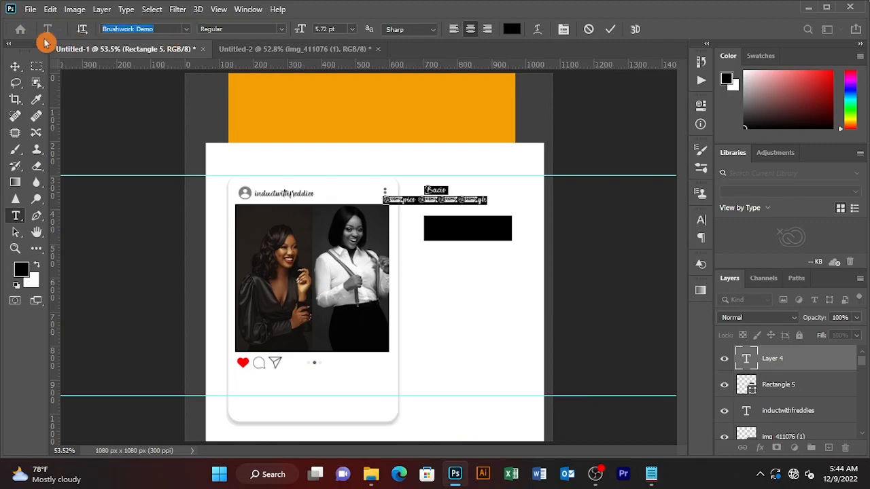
text(carlito)
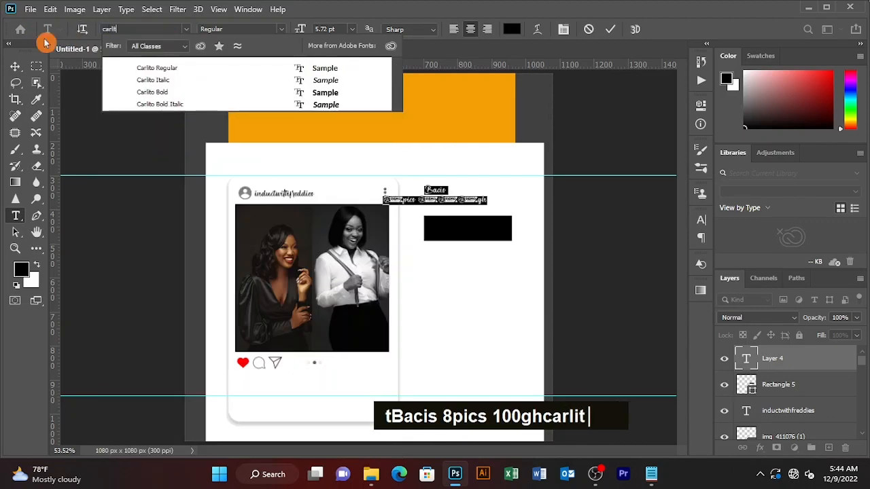
click(160, 69)
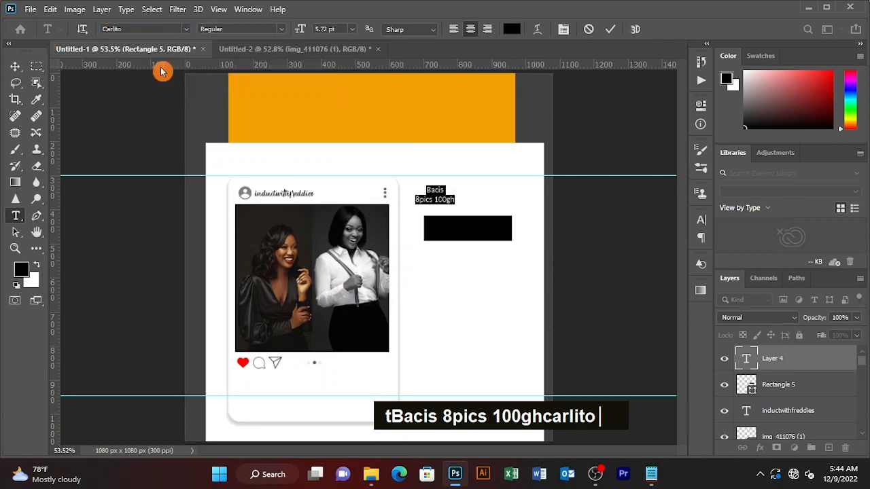
click(281, 30)
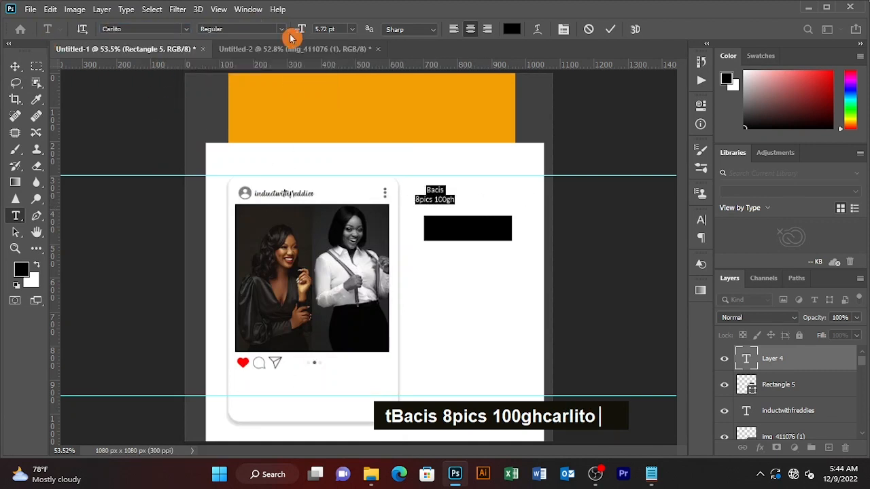
click(262, 64)
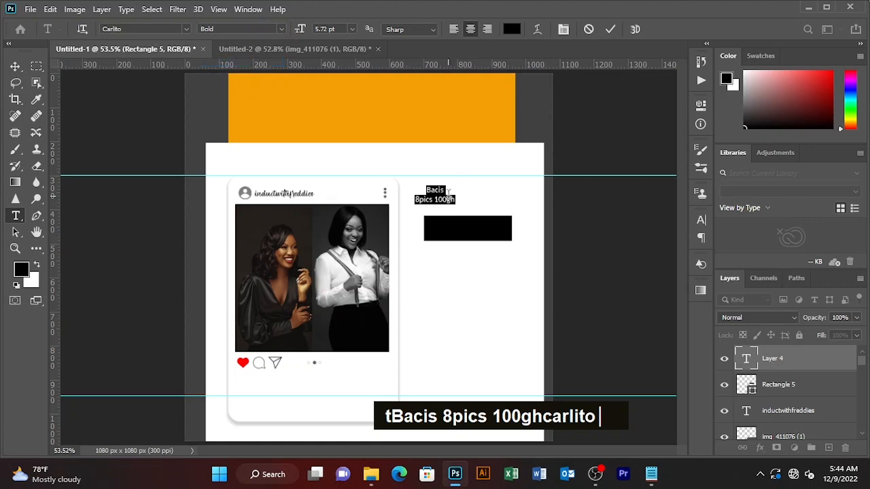
click(609, 29)
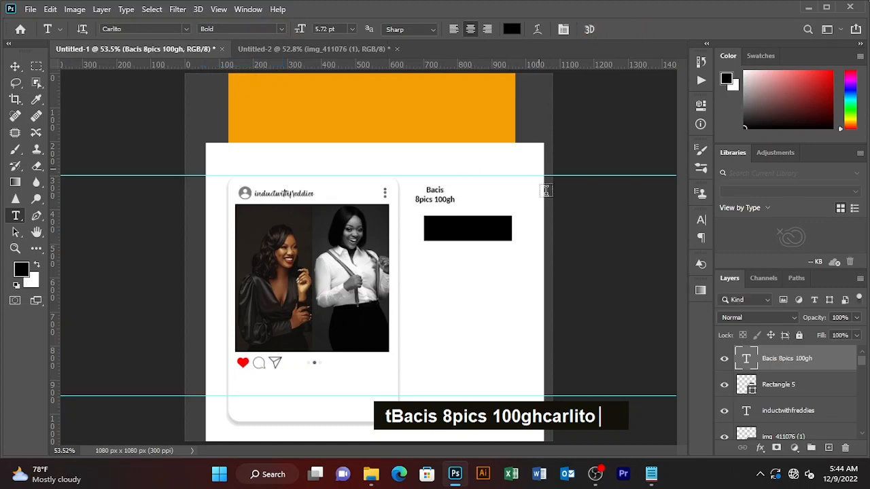
triple_click(453, 199)
key(BackSpace)
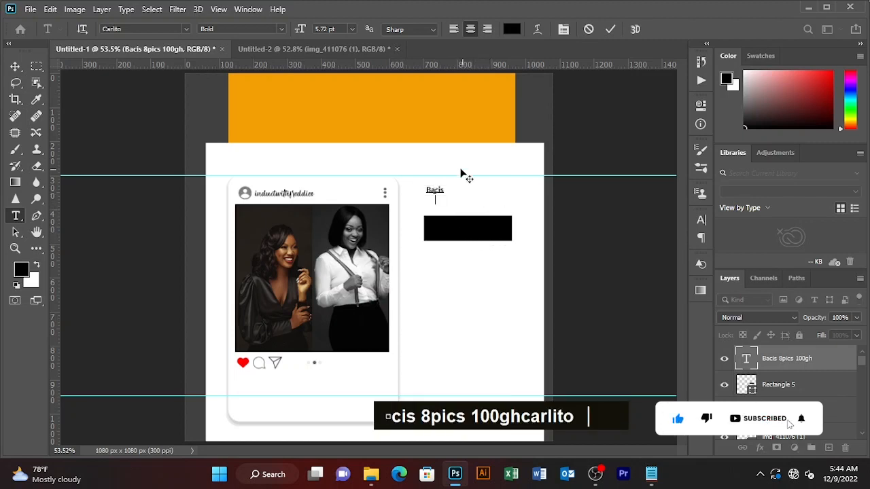
click(610, 28)
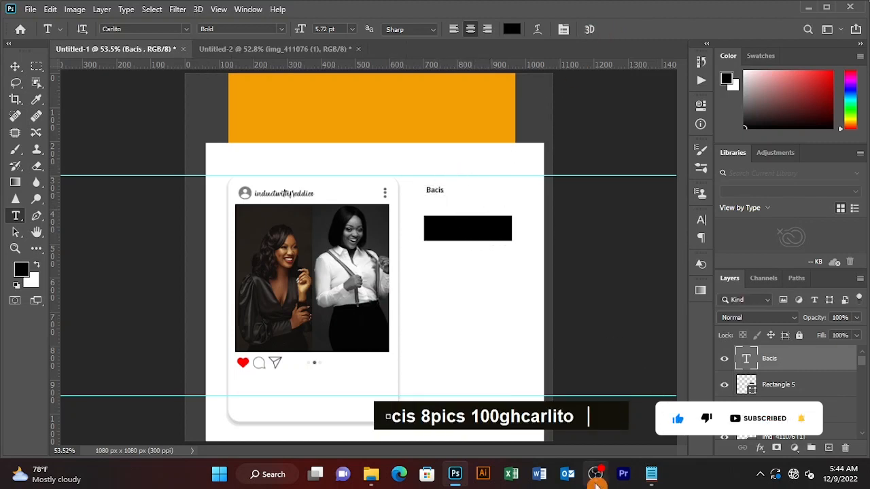
Duplicate the black bar straight downward to stack copies beneath it
key(v)
click(481, 223)
drag(481, 223, 484, 333)
Fill the middle bar copy with red
click(466, 279)
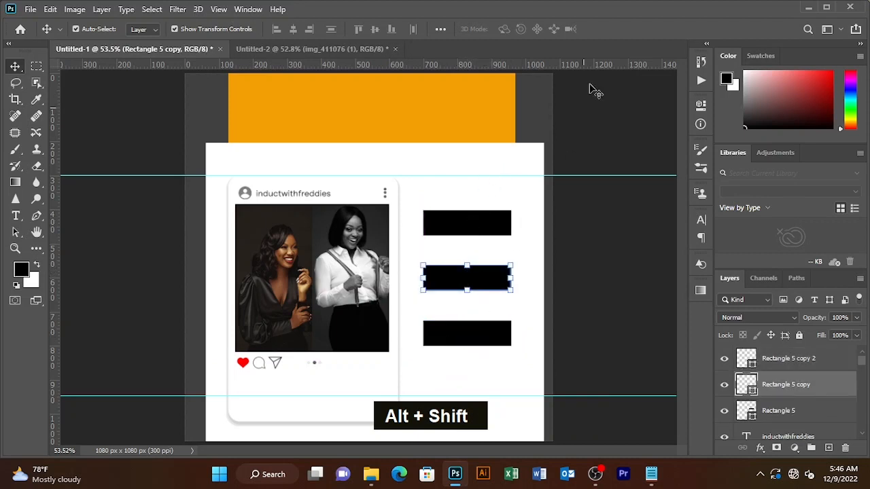
click(38, 250)
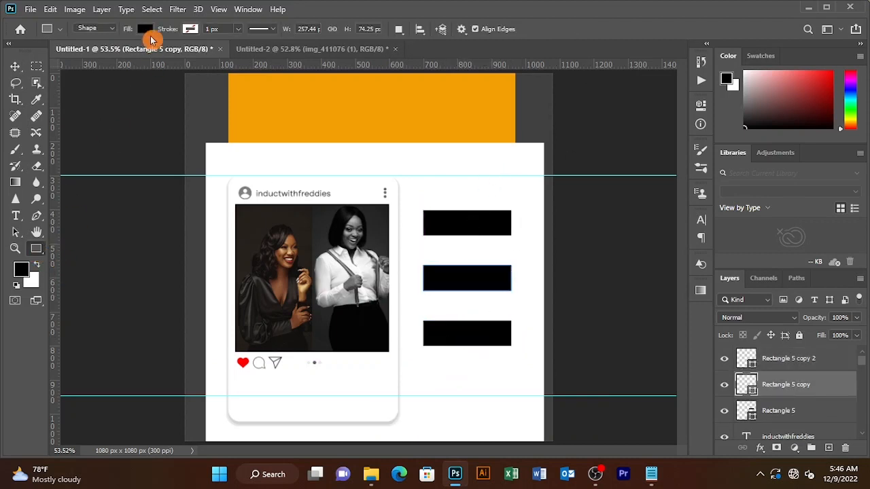
click(150, 31)
click(179, 96)
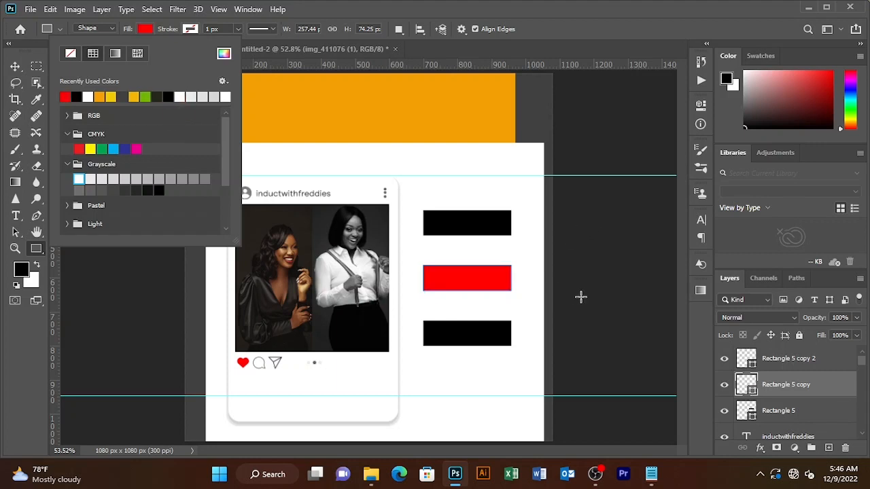
click(492, 282)
click(519, 268)
click(480, 181)
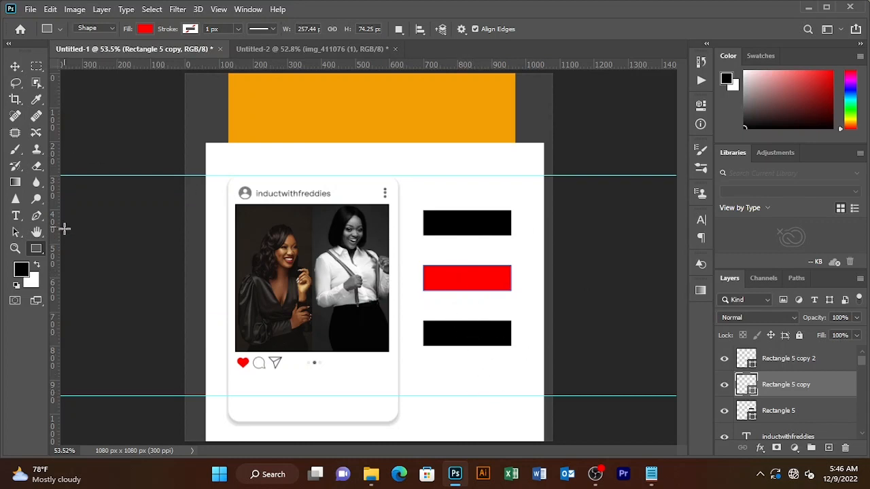
click(145, 29)
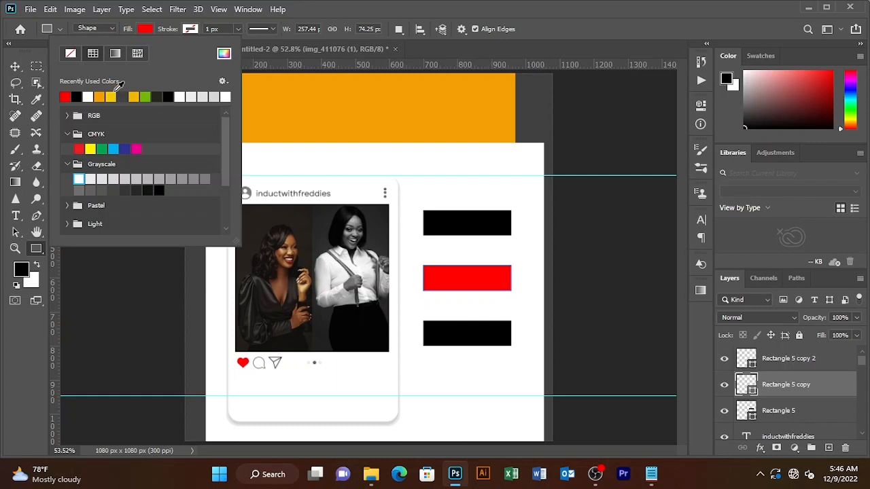
Fill the bottom bar copy with orange
click(15, 66)
click(466, 340)
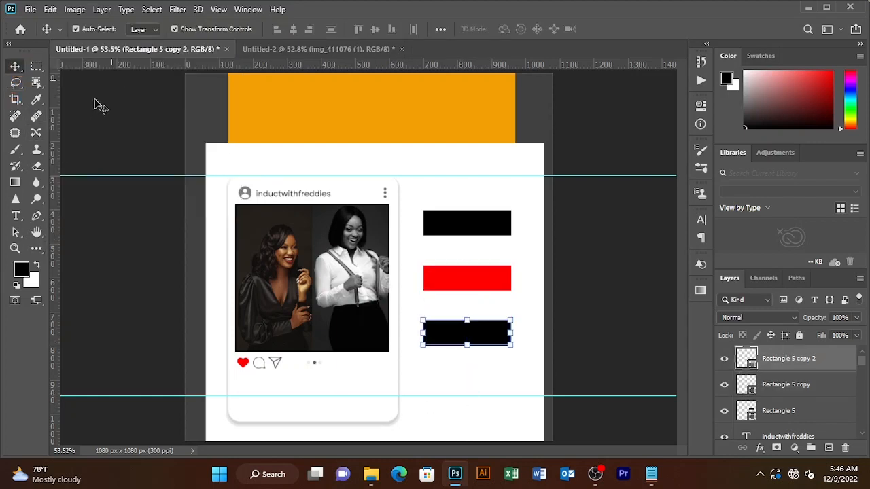
click(37, 248)
click(145, 28)
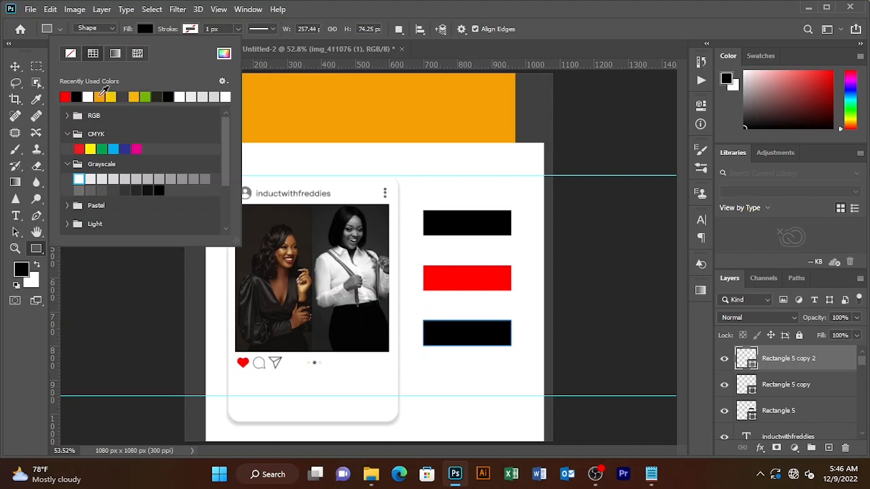
click(102, 95)
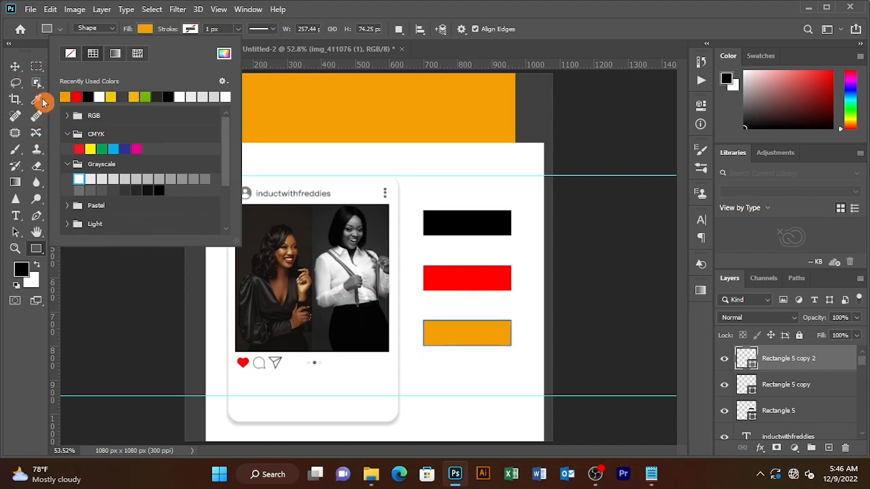
click(163, 327)
click(161, 331)
click(476, 181)
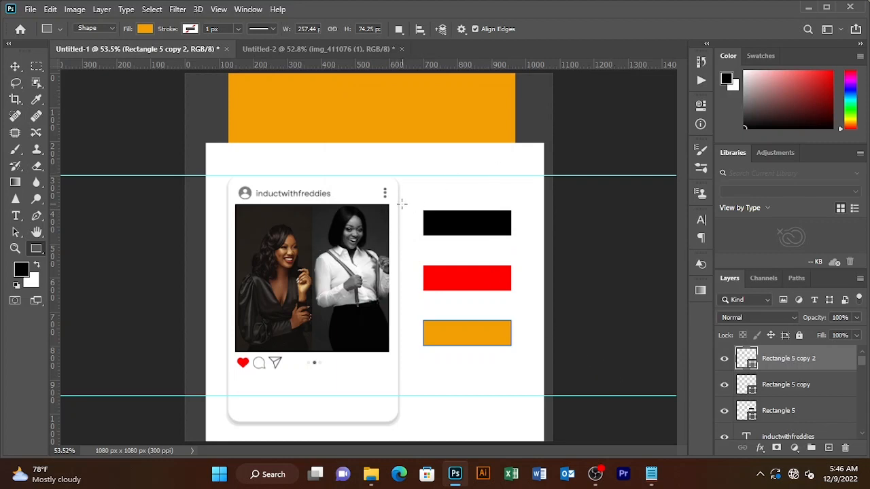
Type the heading 'Basic' above the black bar in Altone Trial Bold at 6.72 pt
key(t)
click(433, 196)
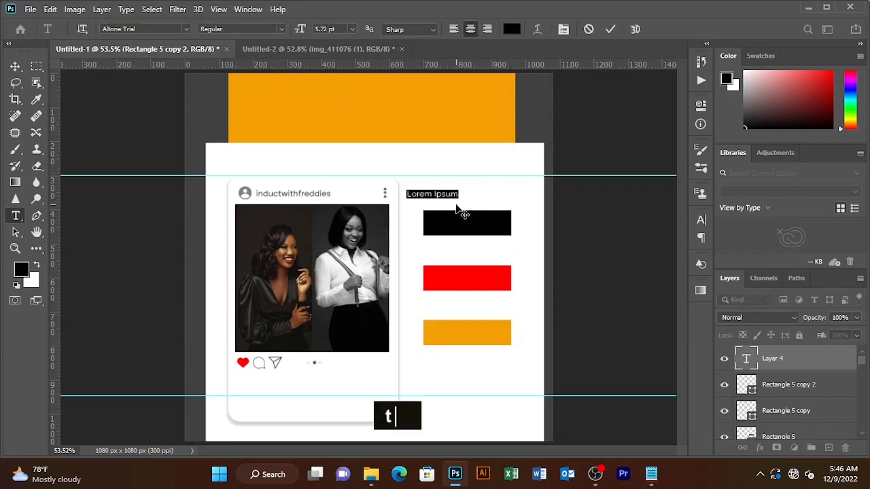
text(Ba)
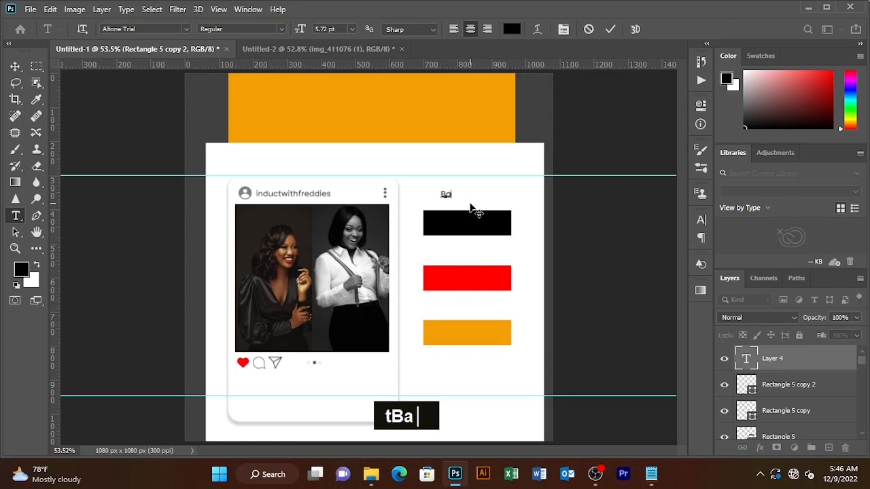
text(i)
key(BackSpace)
text(sic)
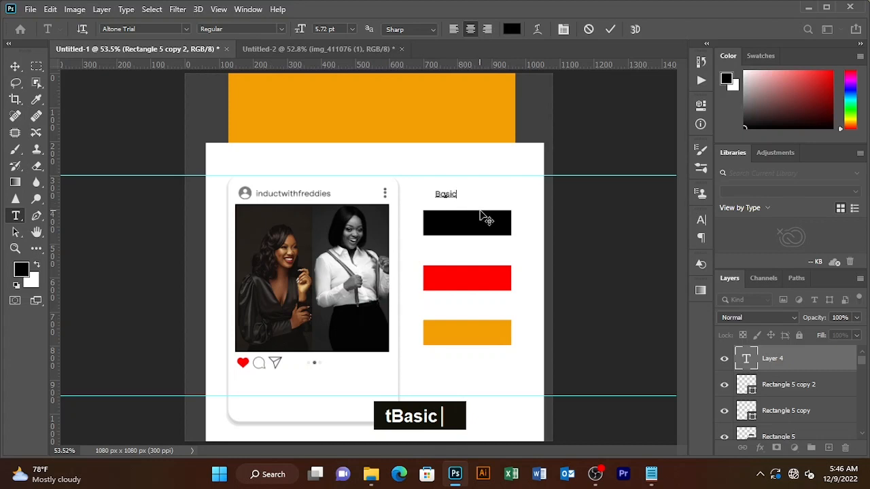
click(279, 29)
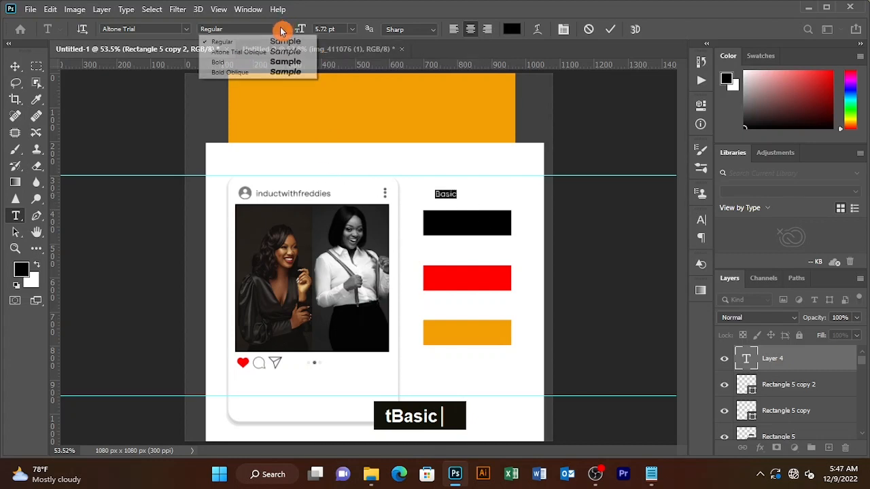
click(228, 61)
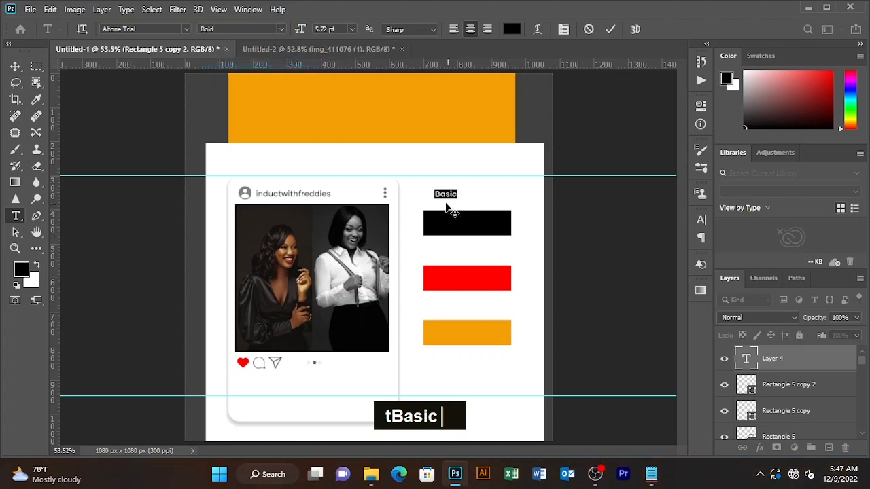
drag(302, 31, 304, 32)
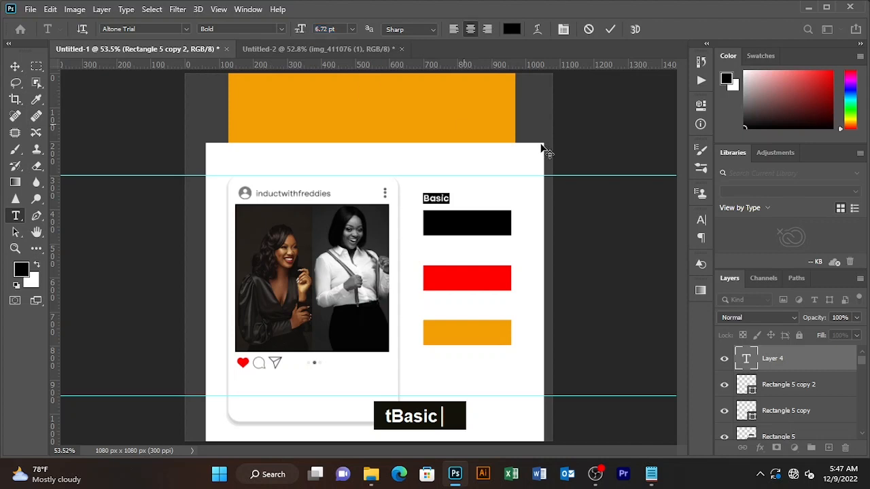
click(611, 29)
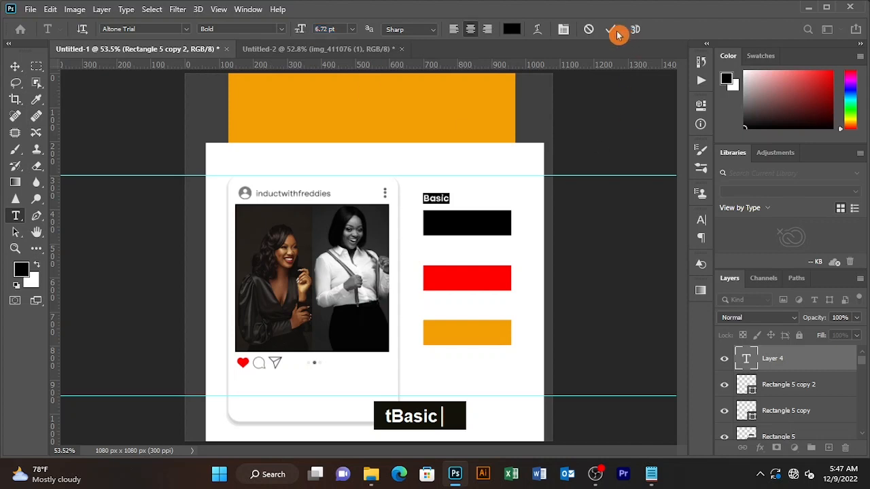
click(448, 197)
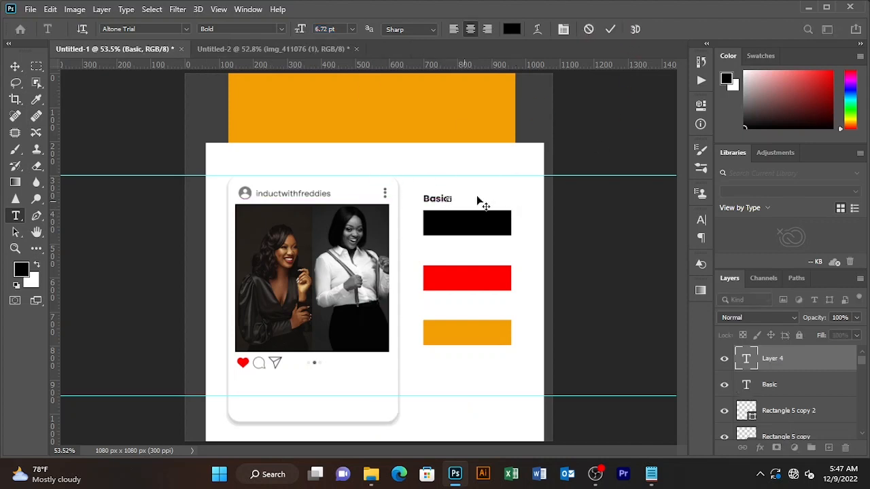
Undo the stray text layer and enlarge the Basic heading to 8.72 pt
click(615, 31)
key(ctrl+z)
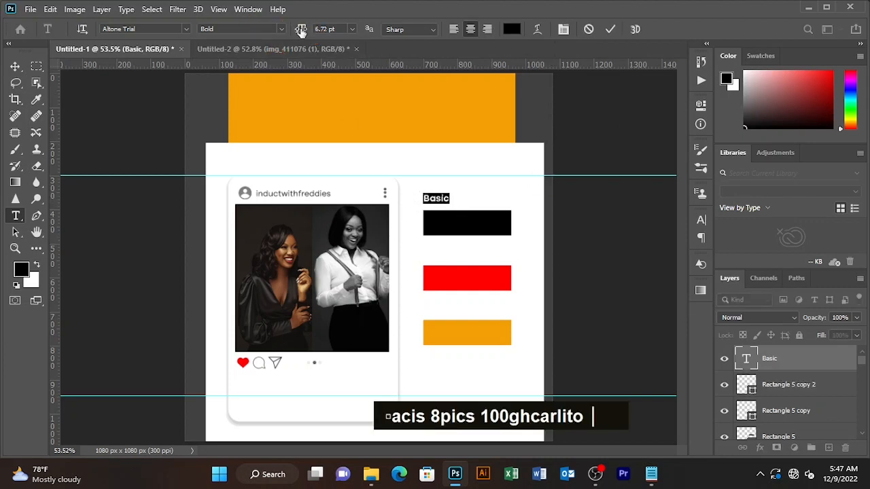
drag(299, 30, 301, 31)
click(610, 29)
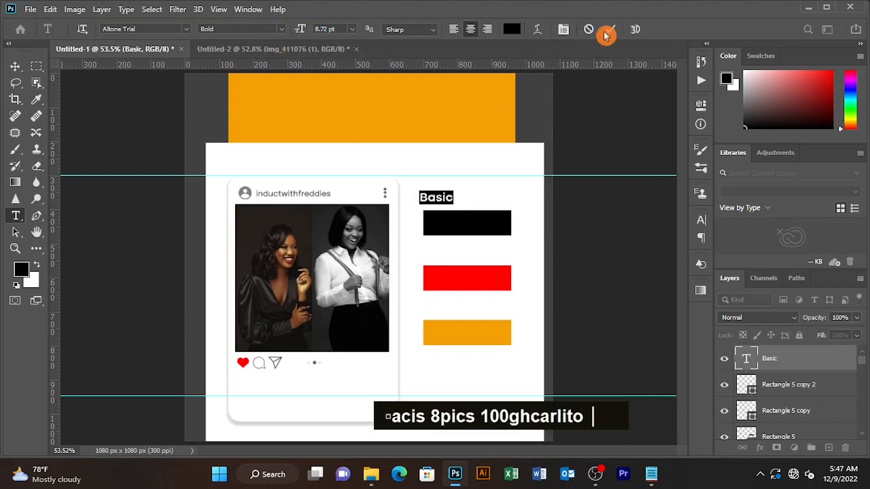
Align the Basic heading with the black bar and shrink it slightly from its centre
key(v)
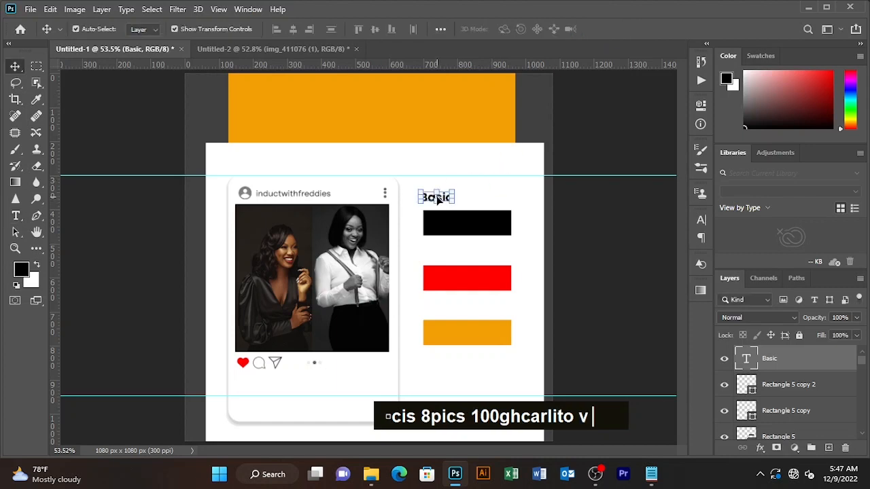
drag(429, 197, 431, 197)
click(583, 129)
click(439, 201)
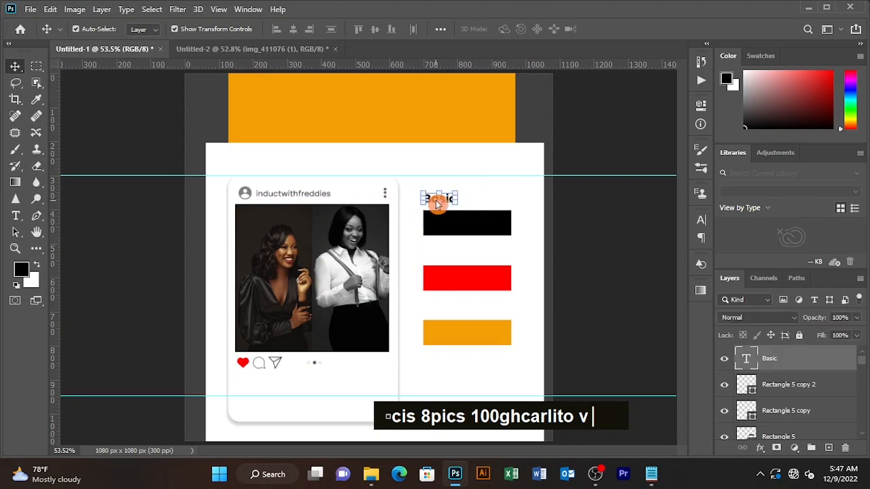
key(alt)
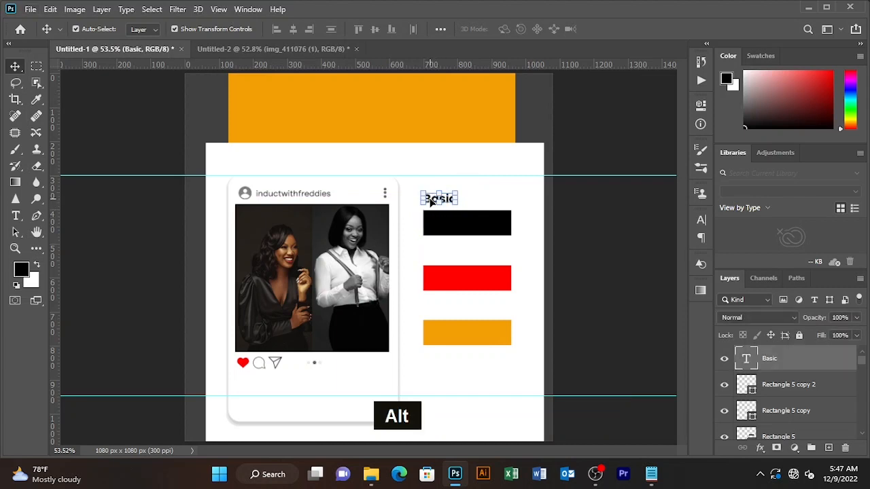
drag(423, 203, 425, 204)
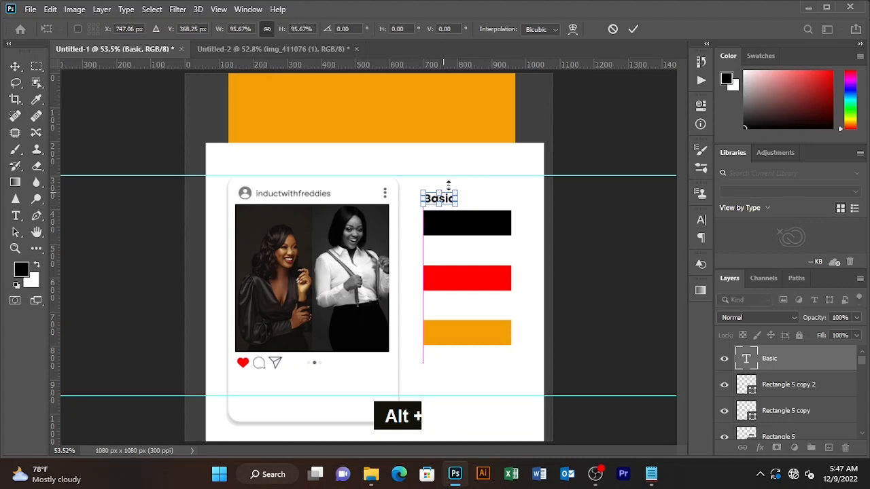
click(633, 30)
key(alt)
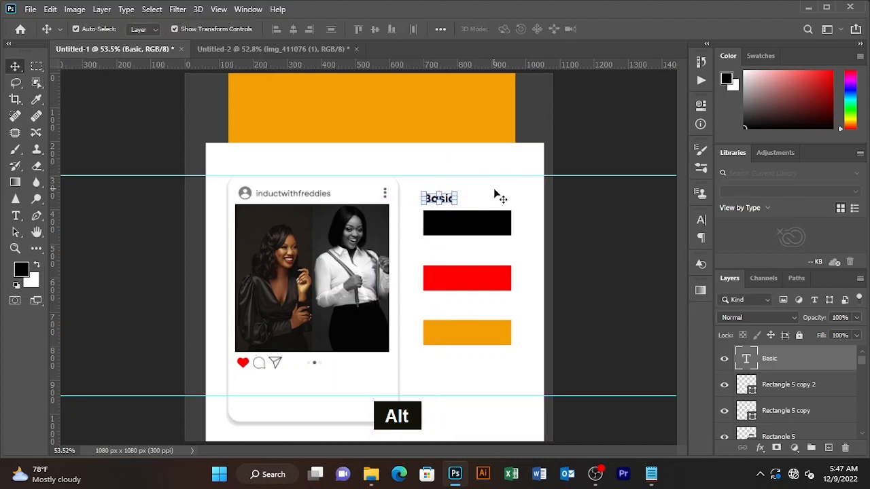
click(499, 197)
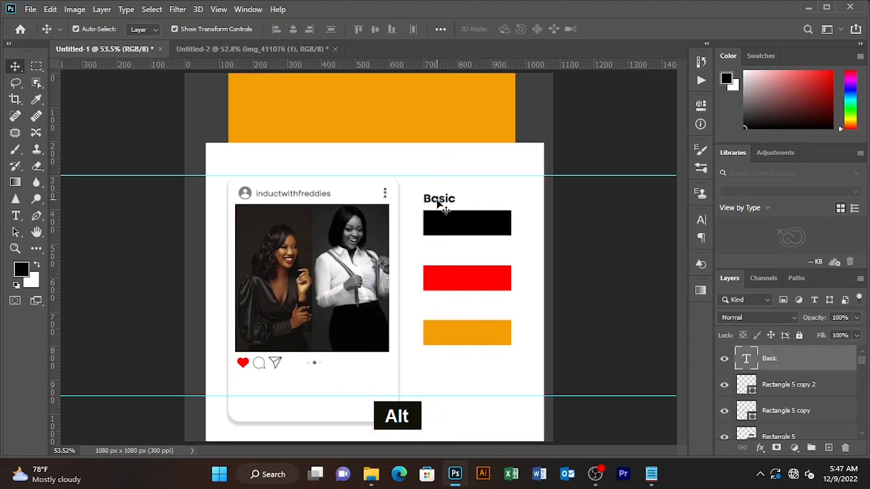
Duplicate the Basic heading above the red bar
drag(438, 203, 433, 256)
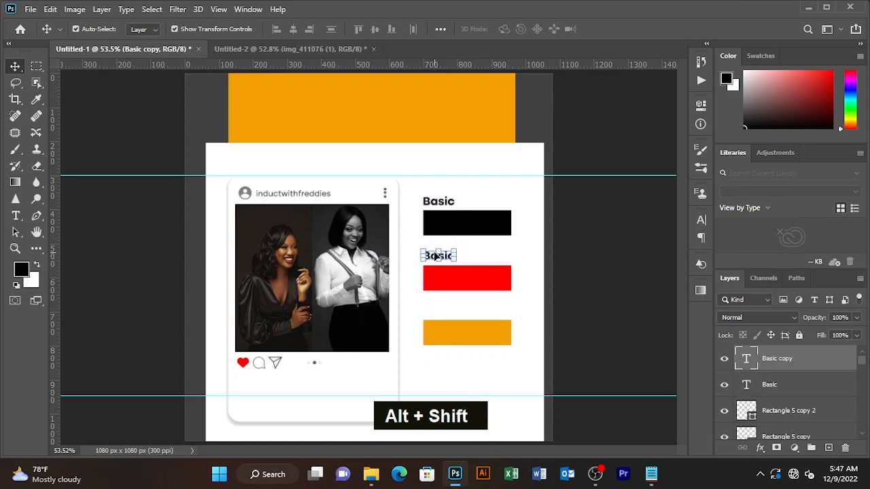
click(487, 262)
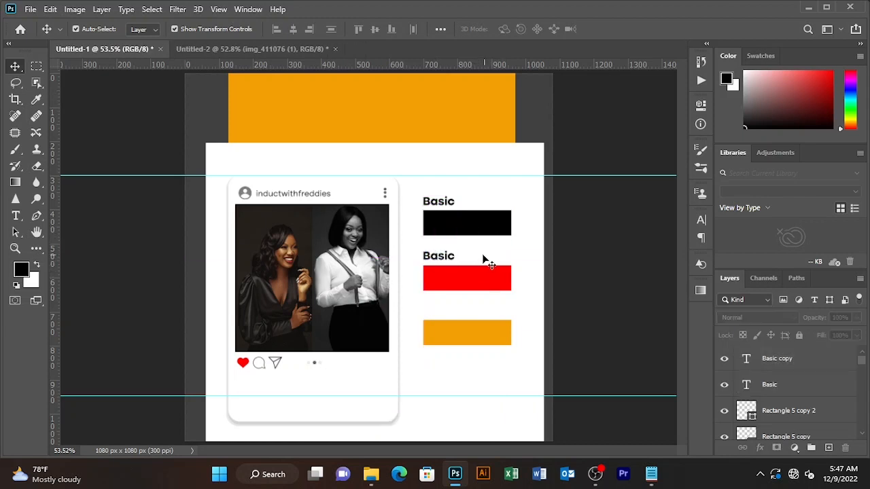
key(t)
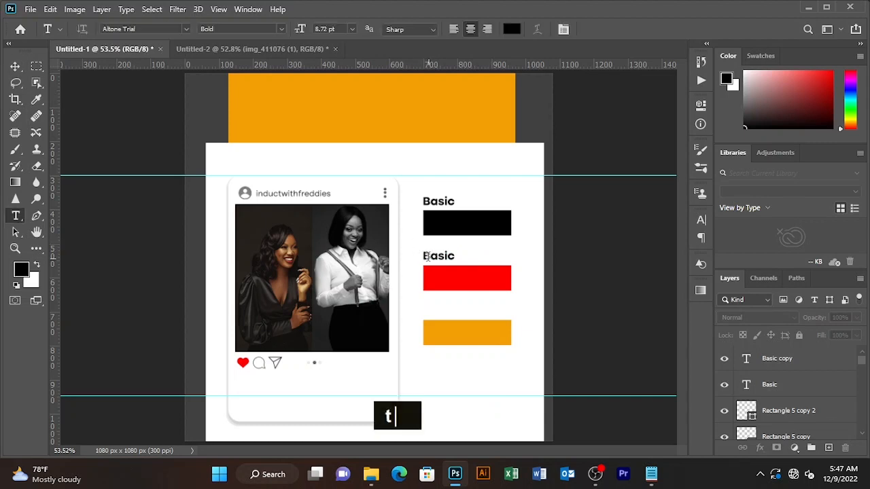
click(427, 256)
Retype the copied heading over the red bar as 'Pro basic'
text(pro)
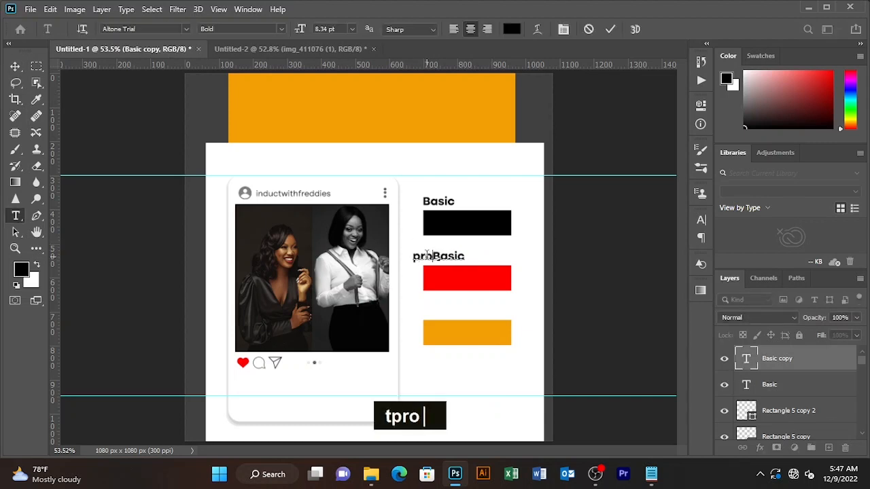
key(BackSpace)
key(BackSpace)
key(BackSpace)
key(Caps_Lock)
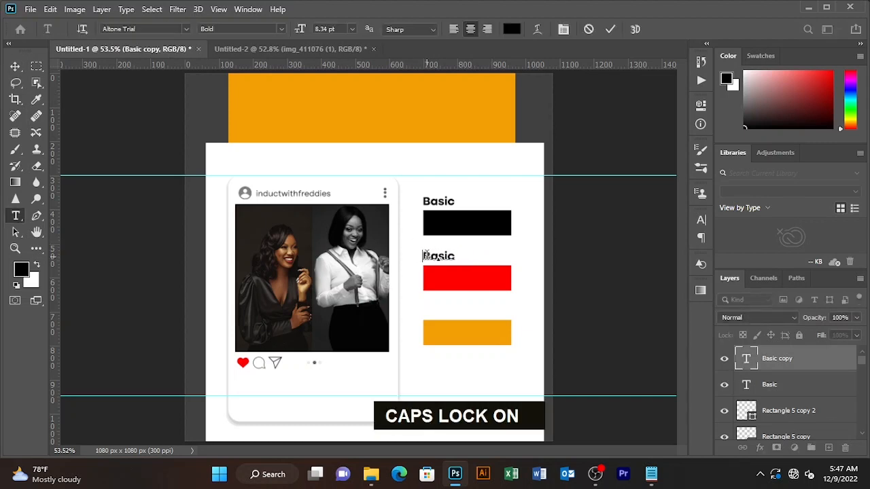
text(P)
key(Caps_Lock)
text(ro)
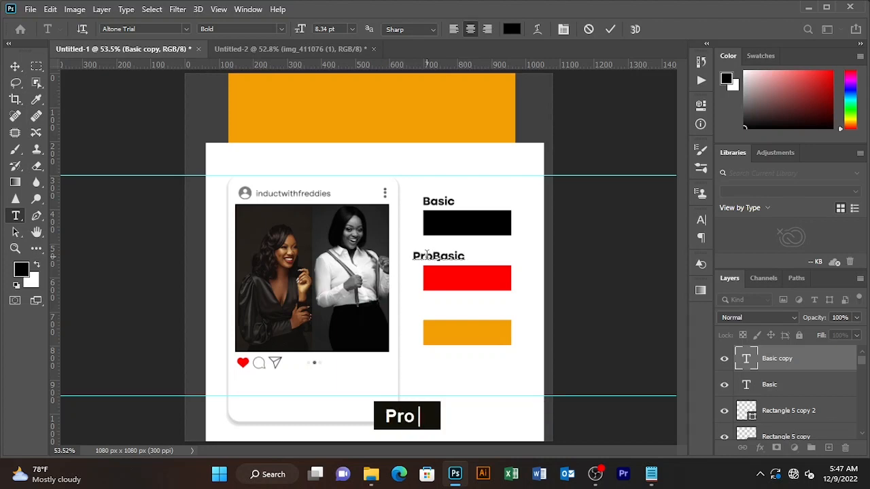
key(BackSpace)
text(b)
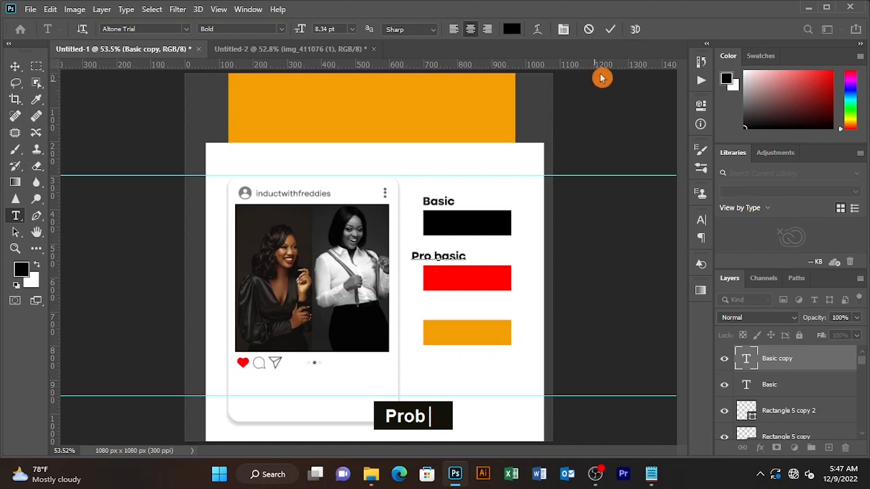
click(610, 28)
Nudge Pro basic three steps right and duplicate it above the orange bar
key(v)
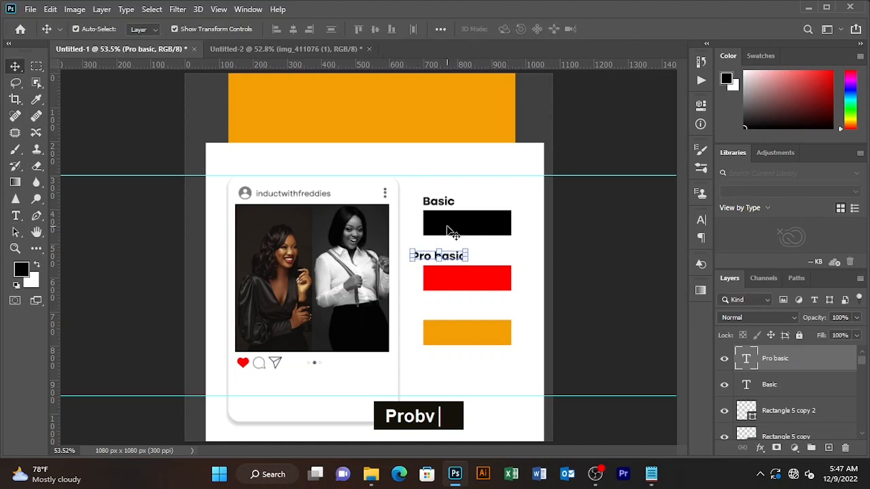
key(Right)
key(Right)
key(Right)
key(Right)
key(Right)
key(Right)
key(Right)
key(Right)
key(Right)
key(Right)
key(Right)
key(Right)
key(Right)
key(Right)
key(Right)
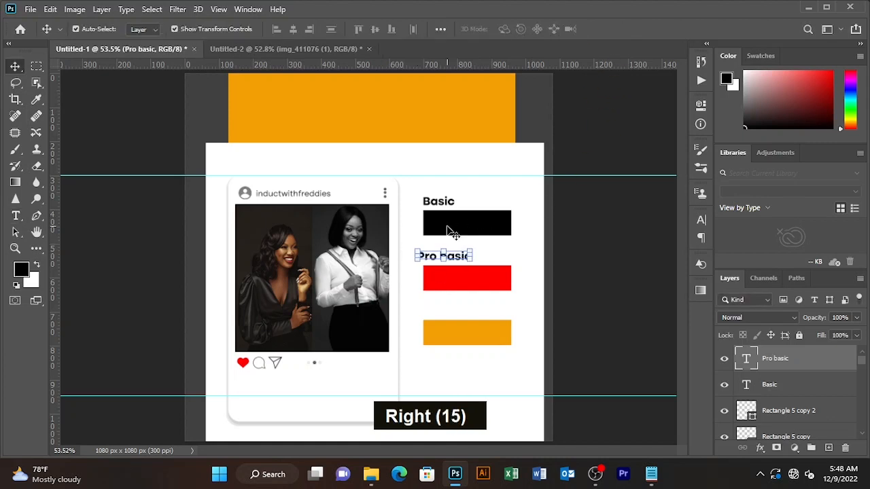
key(Right)
key(Right)
key(Right)
key(Right)
key(Right)
key(Right)
key(Right)
key(Right)
key(Right)
key(Right)
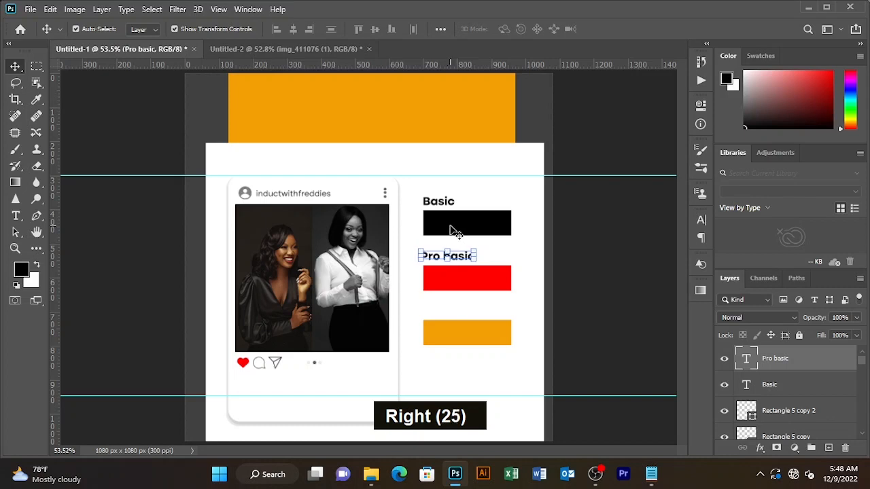
key(Right)
key(Right)
key(Right)
key(Right)
key(Right)
key(Right)
key(Right)
key(Right)
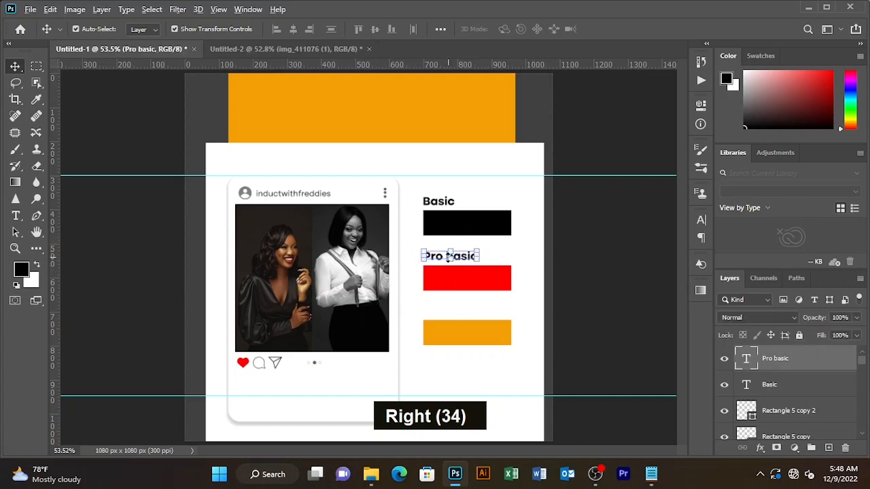
key(alt)
drag(439, 259, 447, 313)
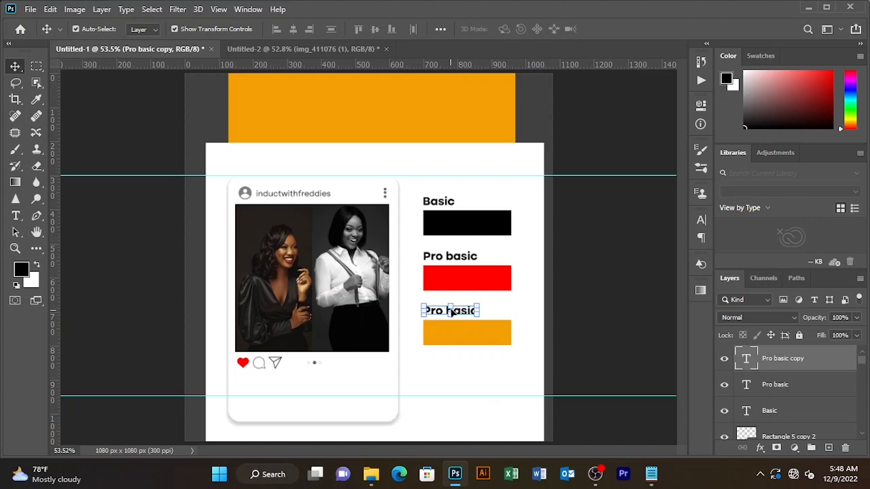
Retype the heading above the orange bar as 'Premium'
key(t)
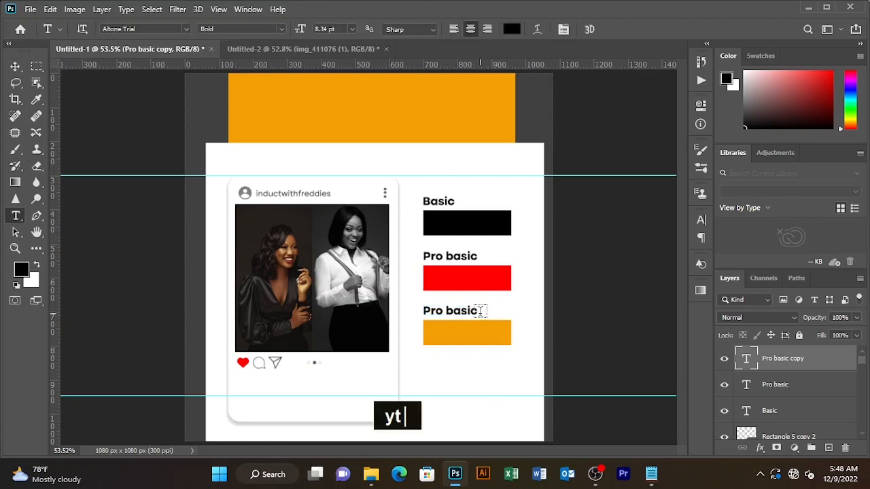
click(480, 311)
click(610, 29)
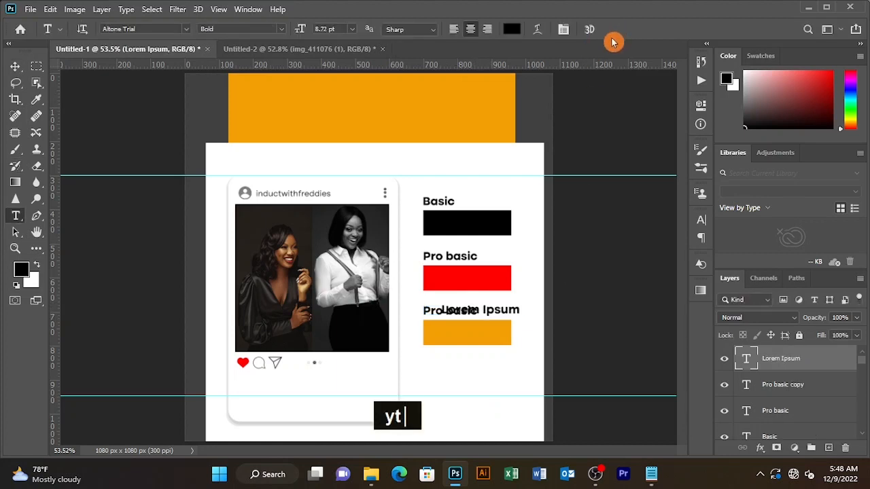
key(Delete)
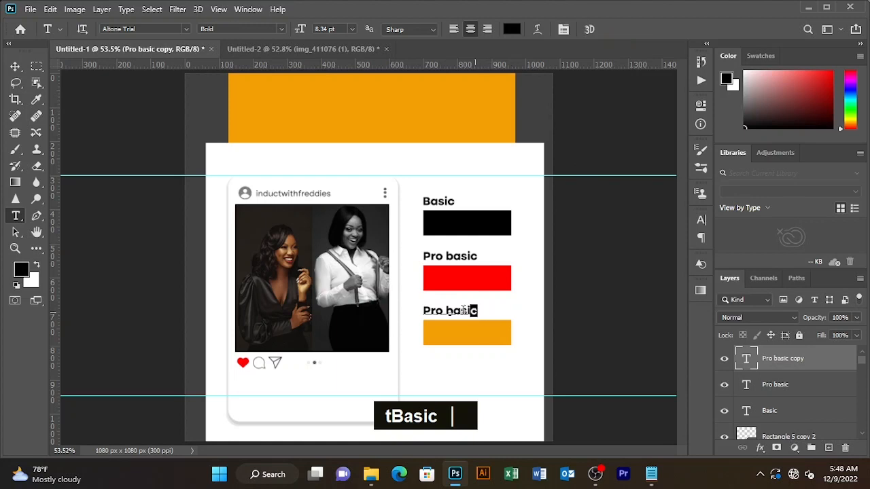
drag(465, 310, 395, 316)
key(Caps_Lock)
text(P)
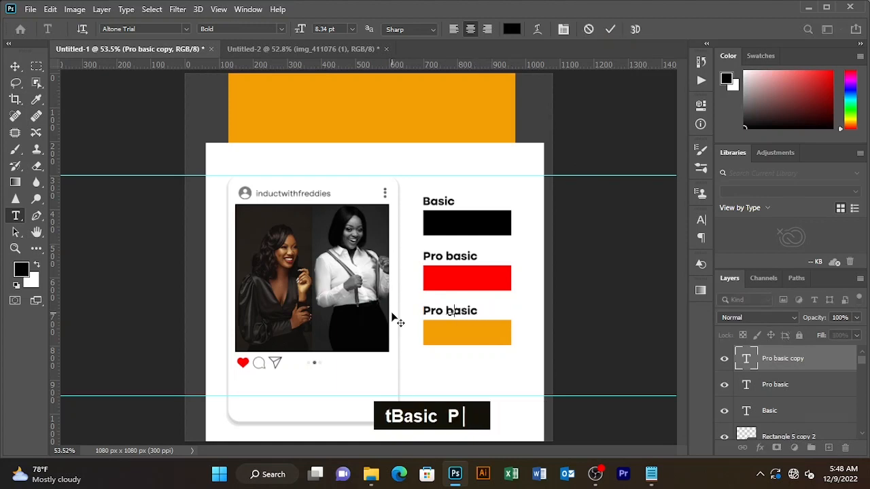
key(Caps_Lock)
text(remium)
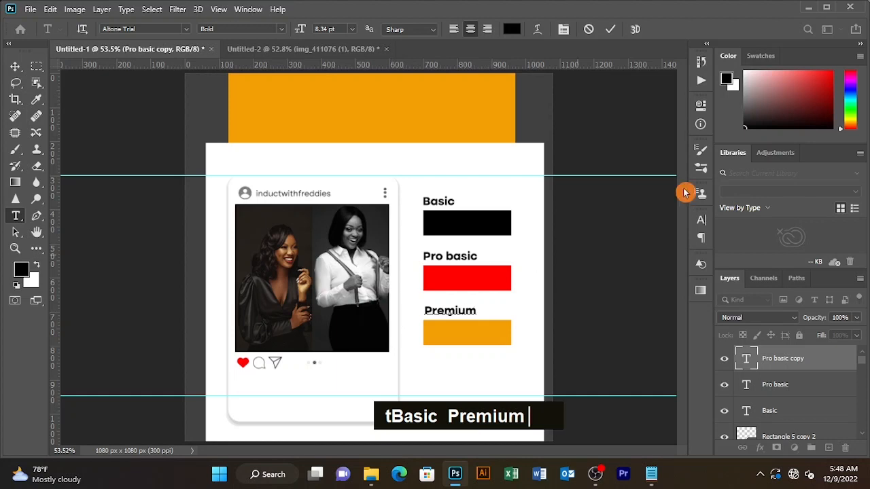
click(610, 29)
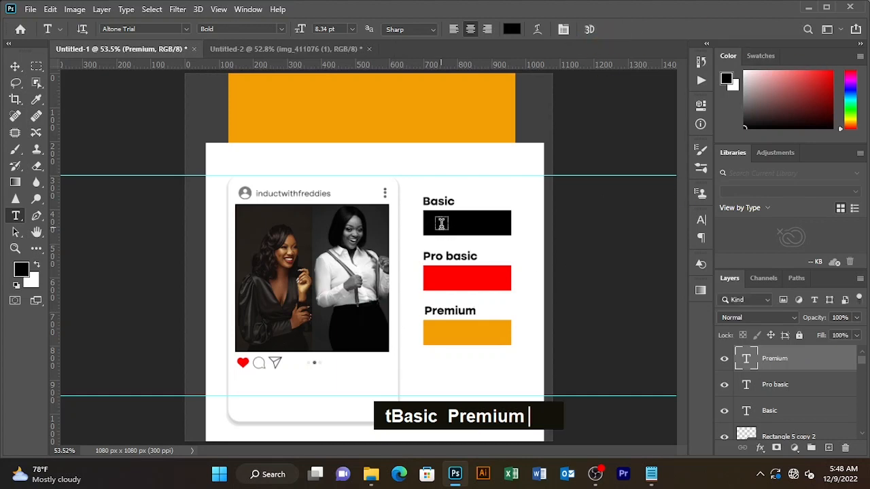
Add a '8pics 100' price text layer set in Mont Heavy
click(489, 188)
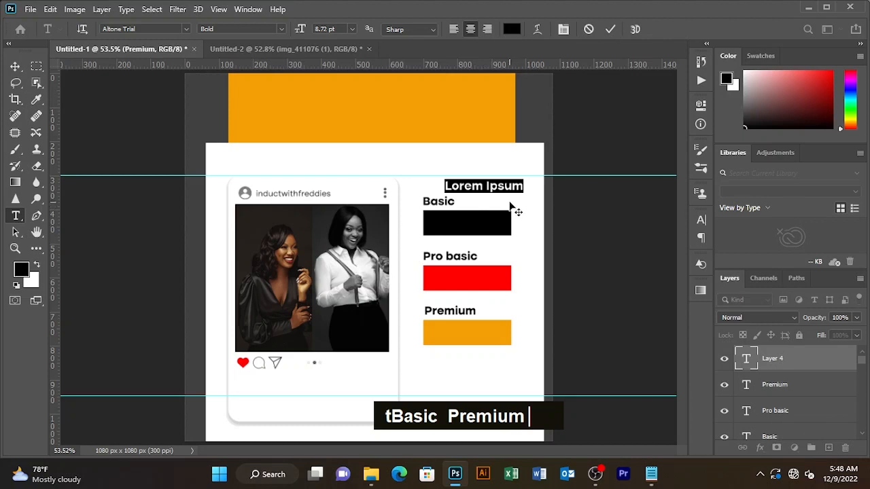
text(8pics)
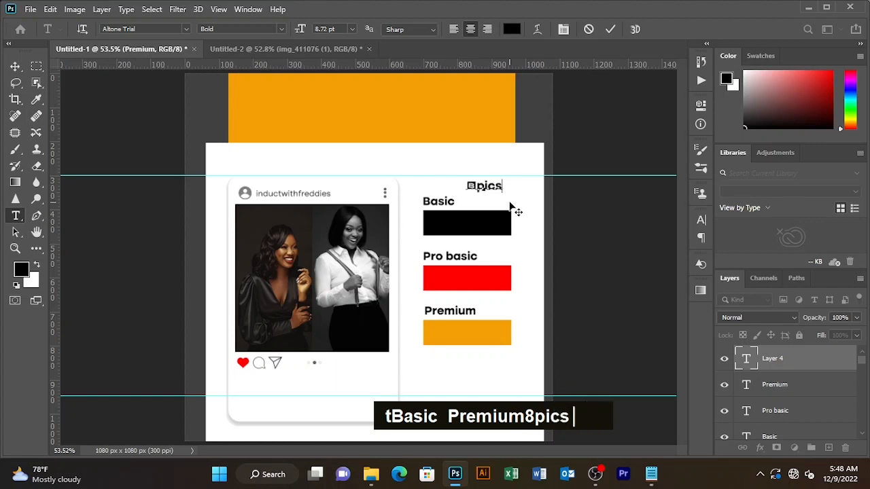
text( 100)
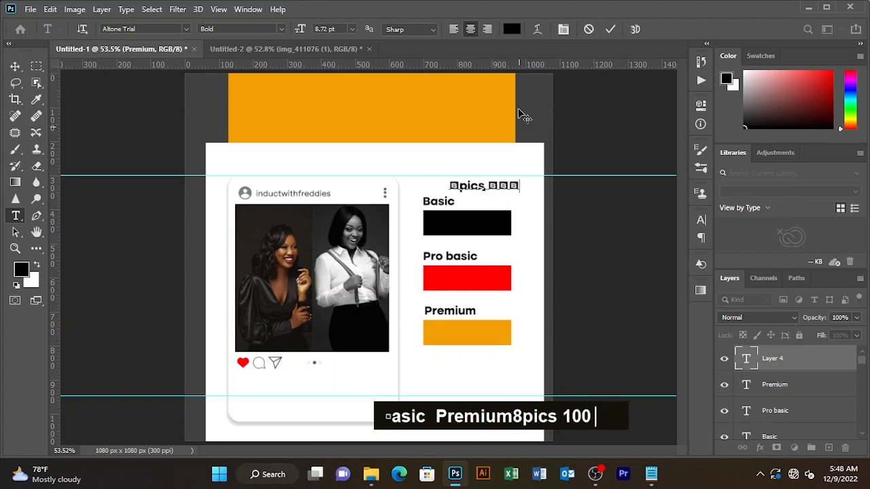
click(185, 29)
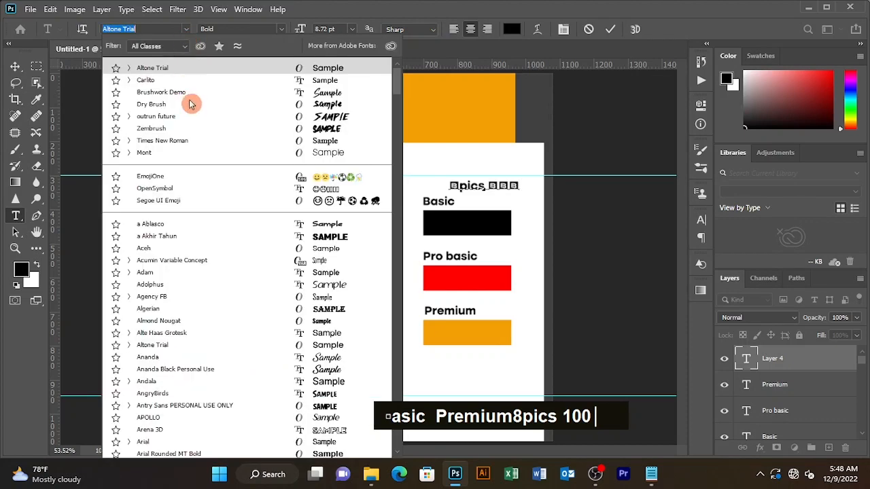
click(149, 155)
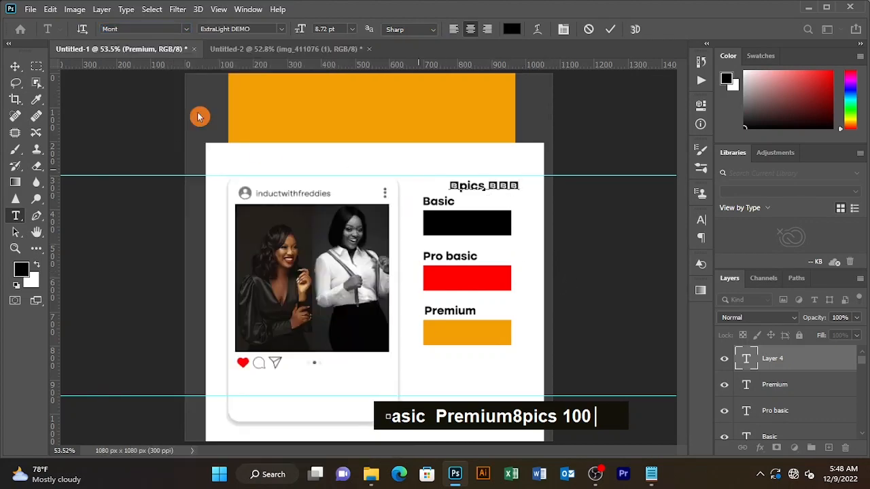
drag(520, 187, 407, 171)
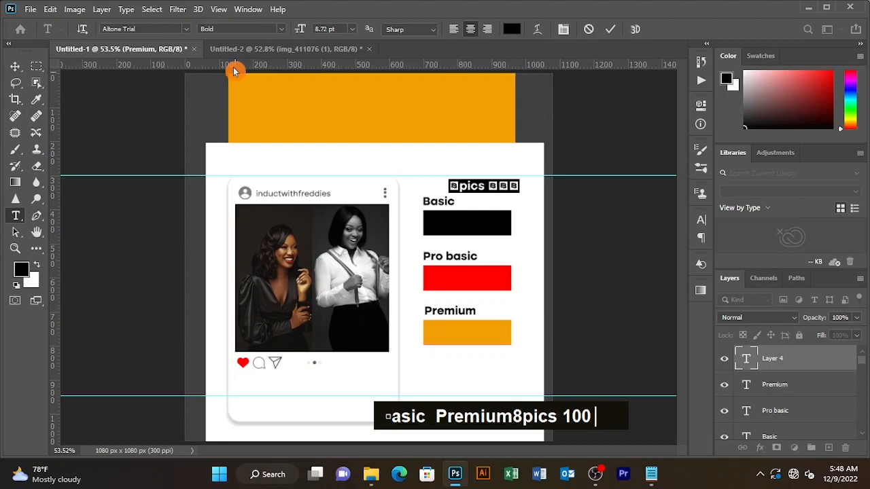
click(155, 28)
click(186, 30)
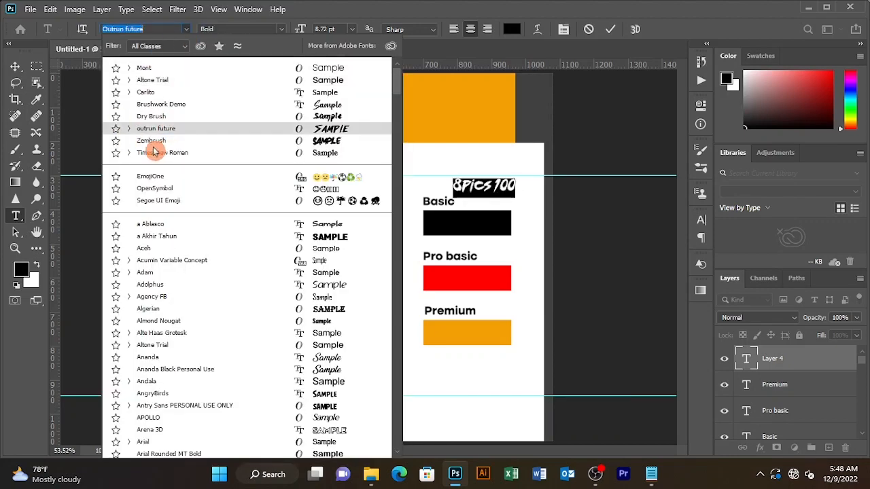
click(157, 68)
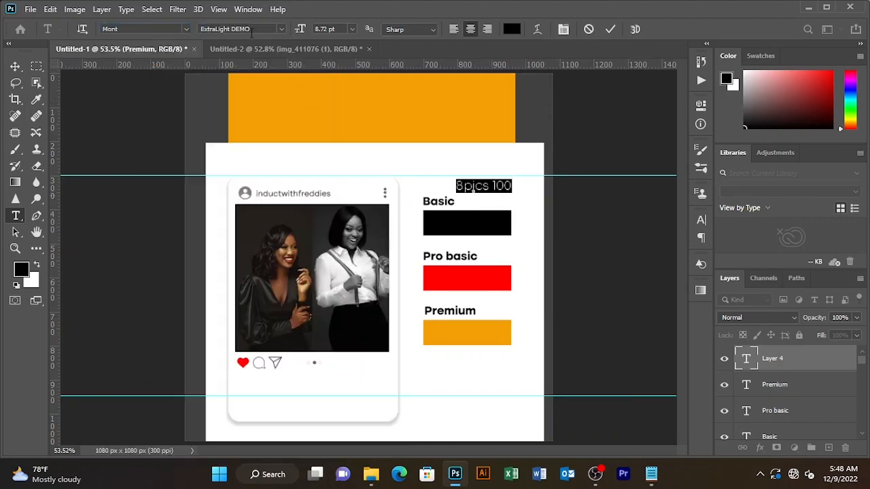
click(281, 29)
click(237, 52)
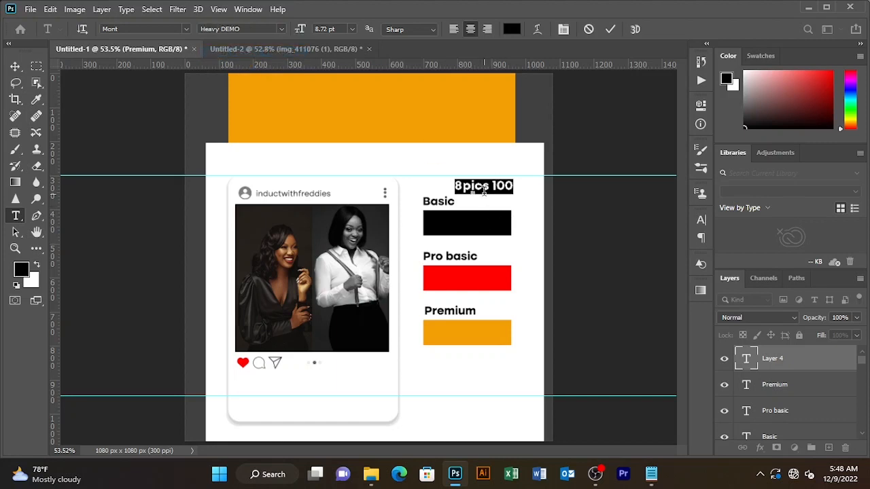
click(611, 29)
Reposition the 8pics 100 price text and colour it white
key(v)
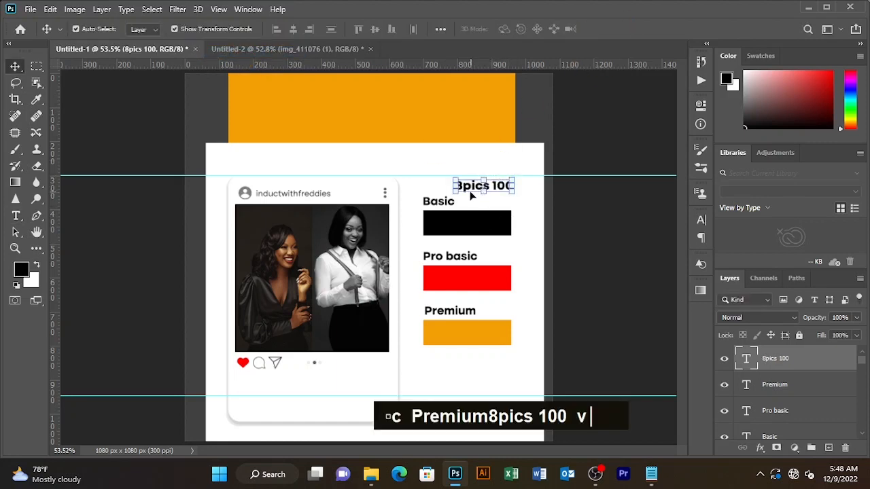
mouse_move(468, 192)
mouse_down()
mouse_move(465, 245)
mouse_move(482, 191)
mouse_move(467, 191)
mouse_up()
key(t)
click(512, 29)
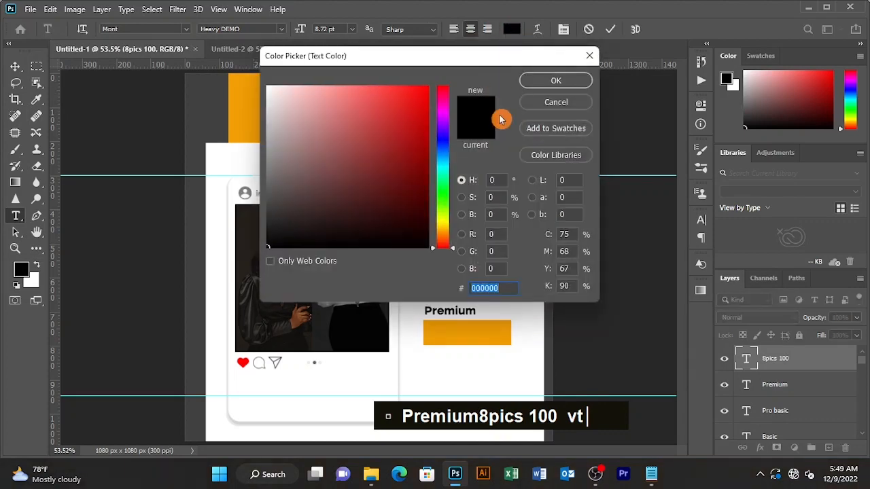
drag(301, 106, 266, 86)
click(568, 85)
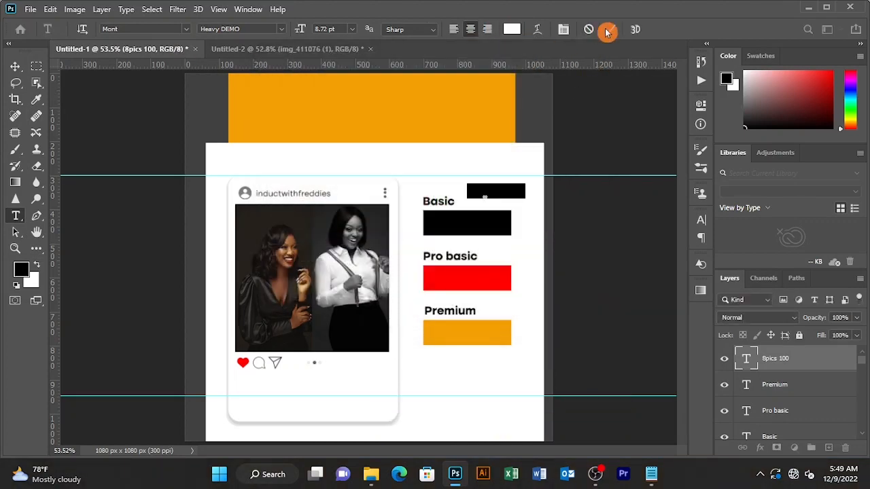
click(609, 30)
Move the white 8pics 100 price onto the black bar and copy it to the other bars
key(v)
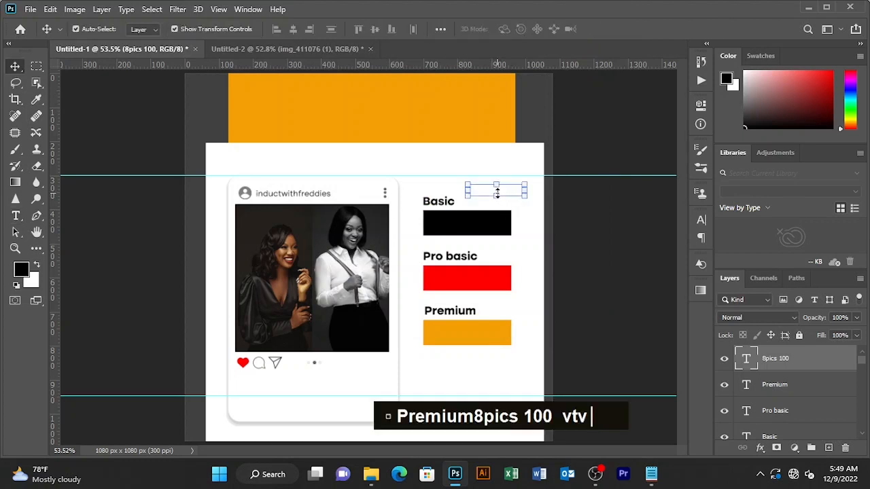
drag(483, 194, 462, 338)
key(alt)
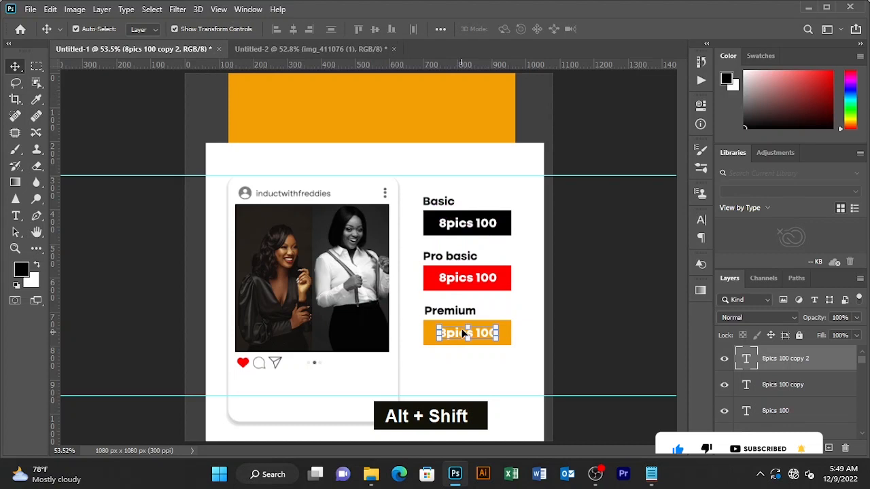
Change the red bar's price to '15pics 200'
key(t)
click(447, 284)
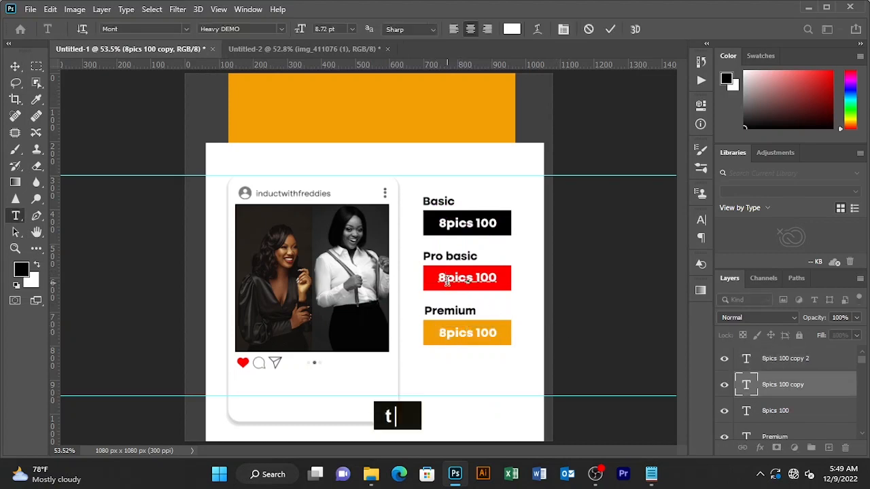
key(BackSpace)
text(15)
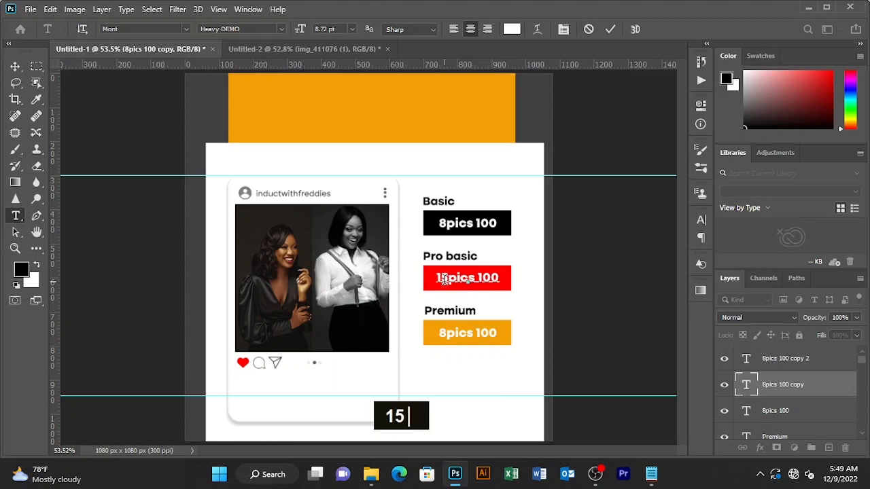
double_click(481, 277)
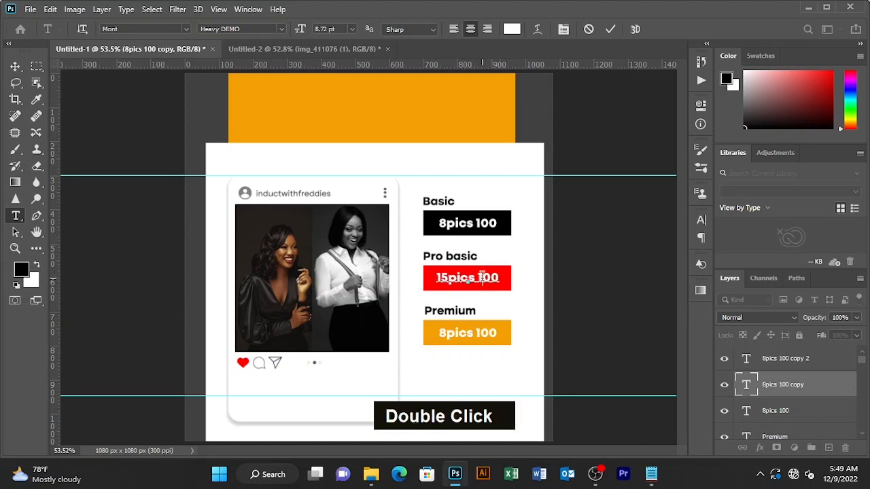
key(BackSpace)
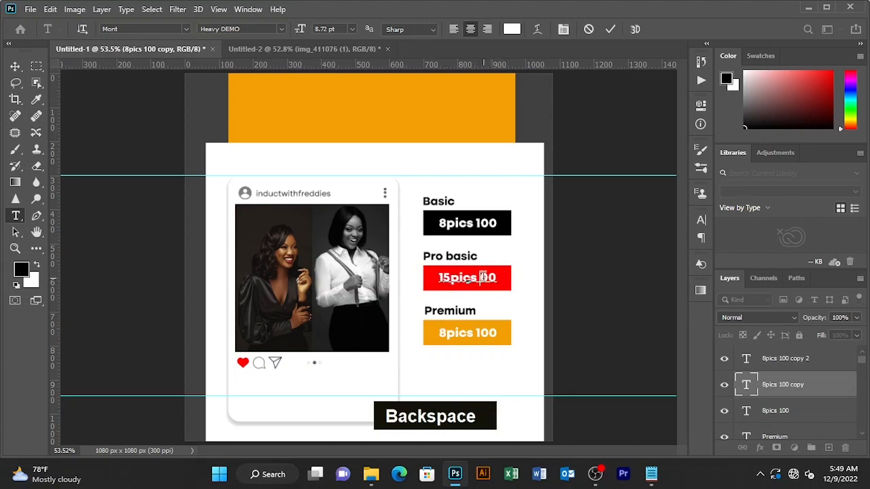
text(1)
key(BackSpace)
text(20)
key(BackSpace)
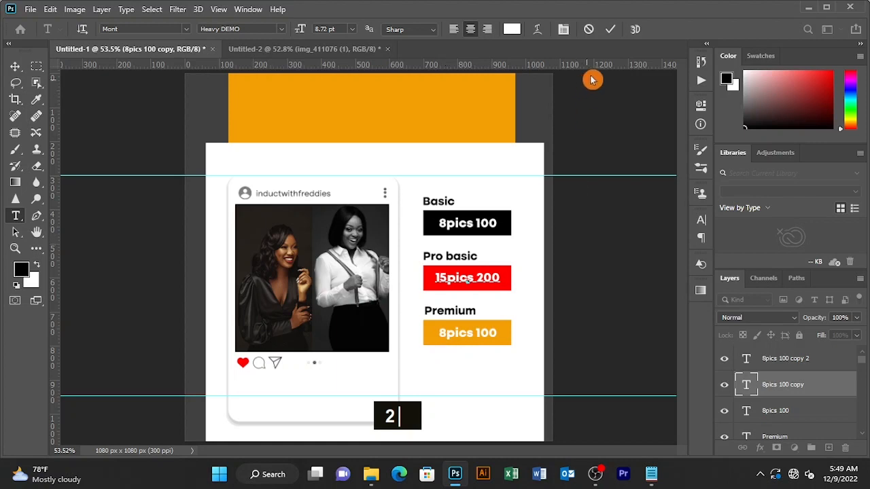
click(609, 29)
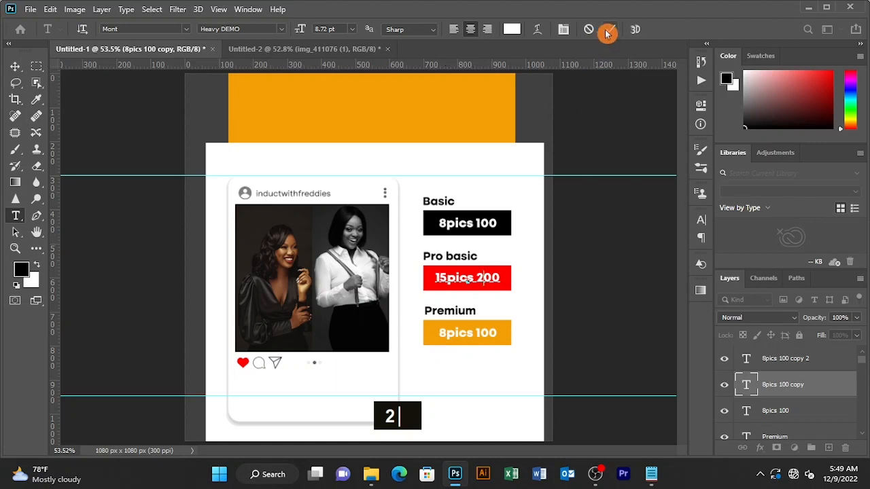
Change the orange bar's price to '25pics 300'
click(445, 334)
key(BackSpace)
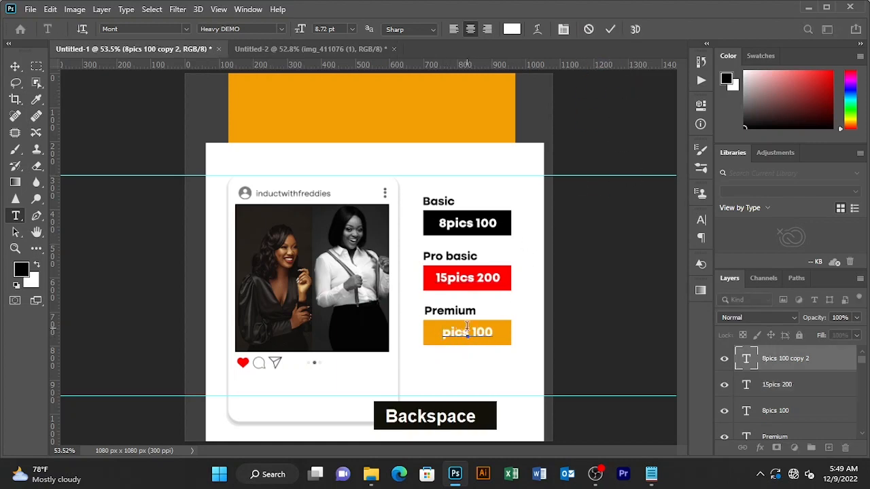
text(25)
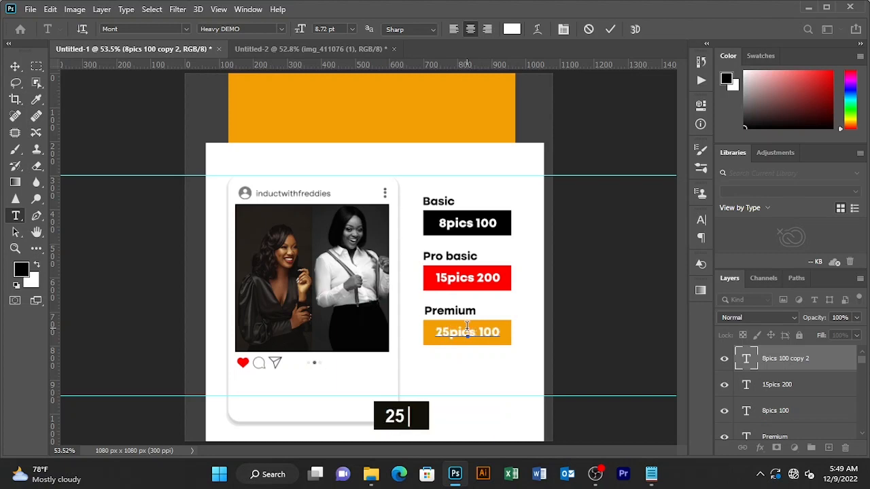
click(610, 29)
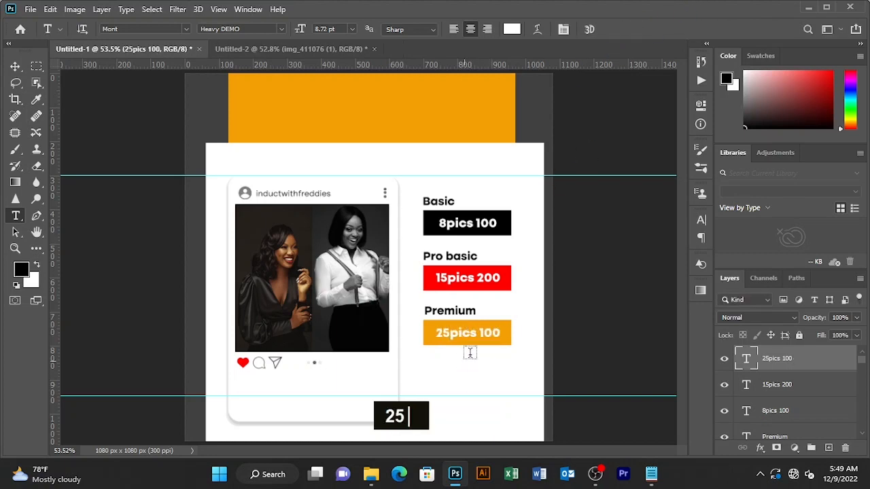
click(481, 332)
text(3000)
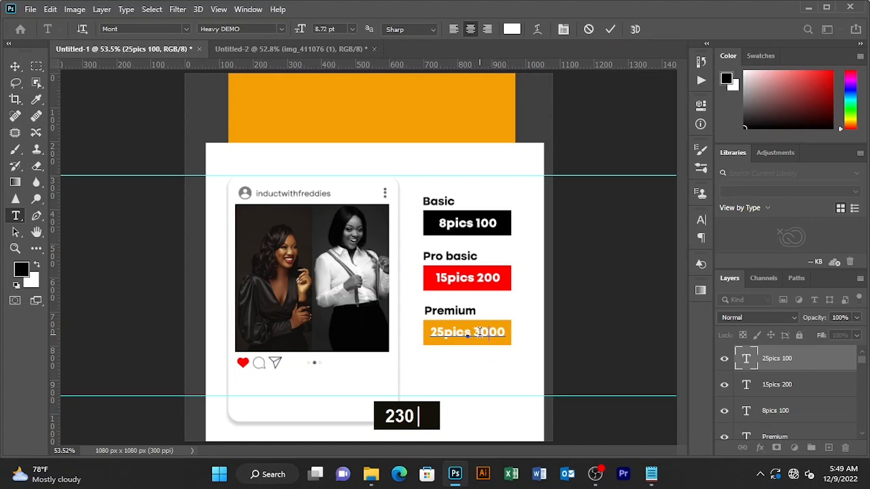
key(Delete)
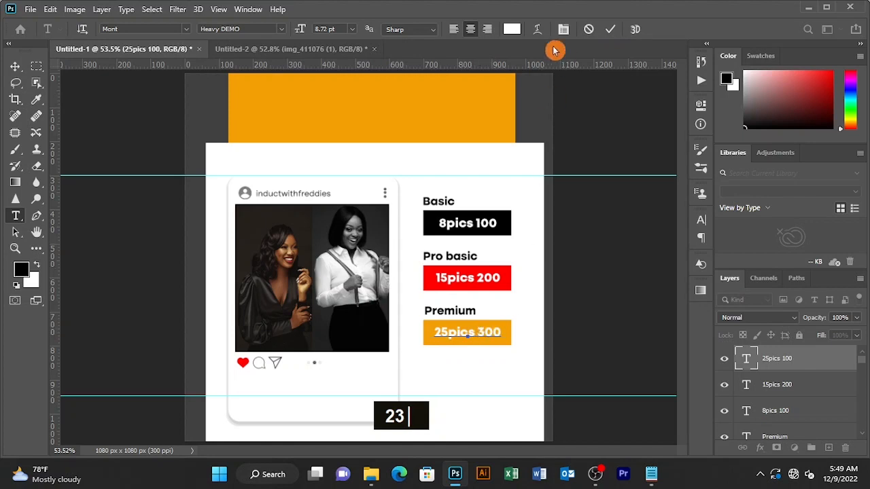
click(611, 29)
Shift the column of headings and prices slightly left and down
key(v)
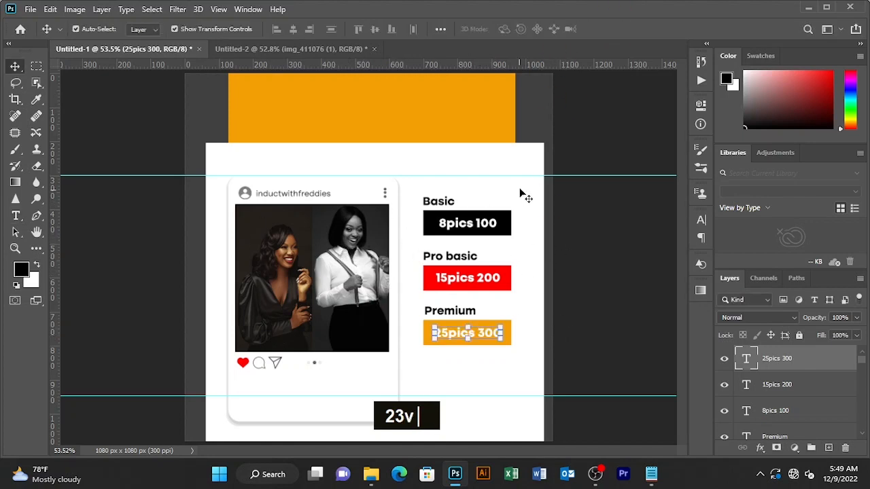
drag(520, 193, 437, 360)
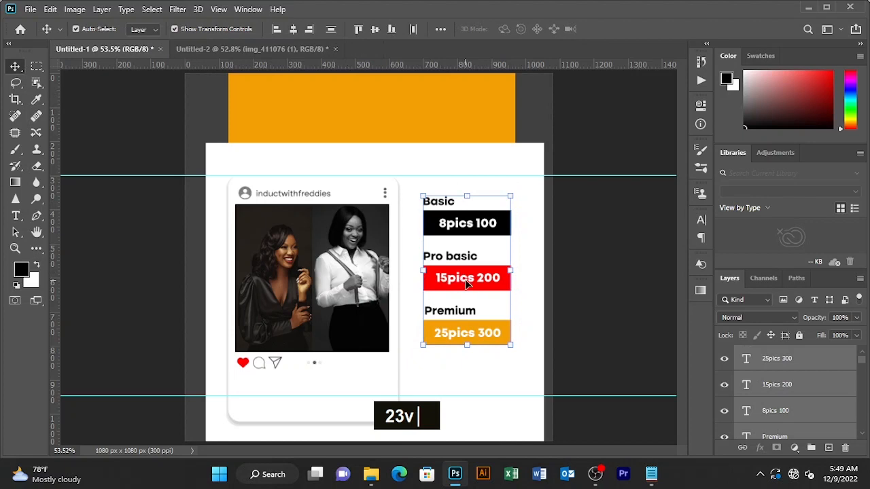
drag(469, 281, 459, 289)
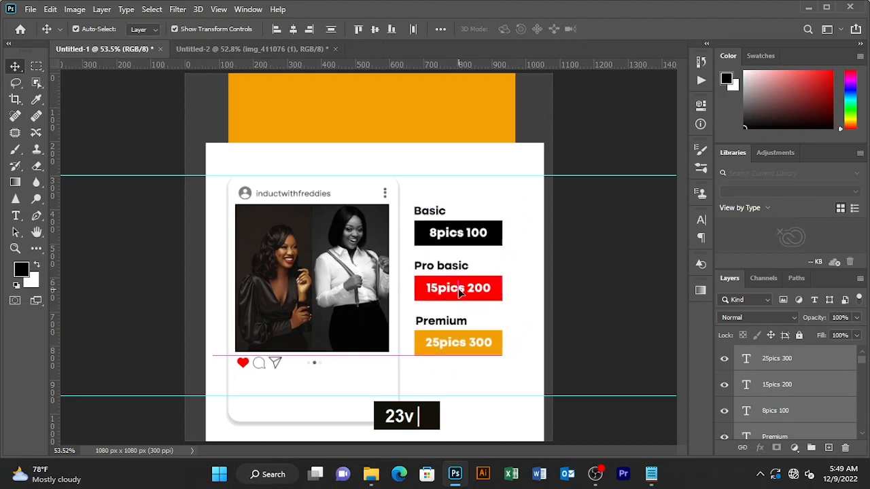
click(592, 246)
Copy the three booking contact lines from Notepad into a new text layer below the bars
click(651, 474)
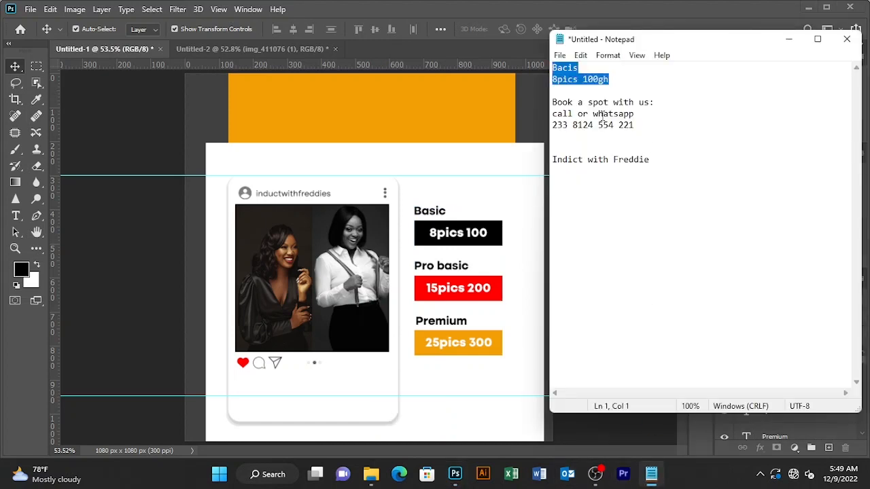
drag(633, 125, 553, 91)
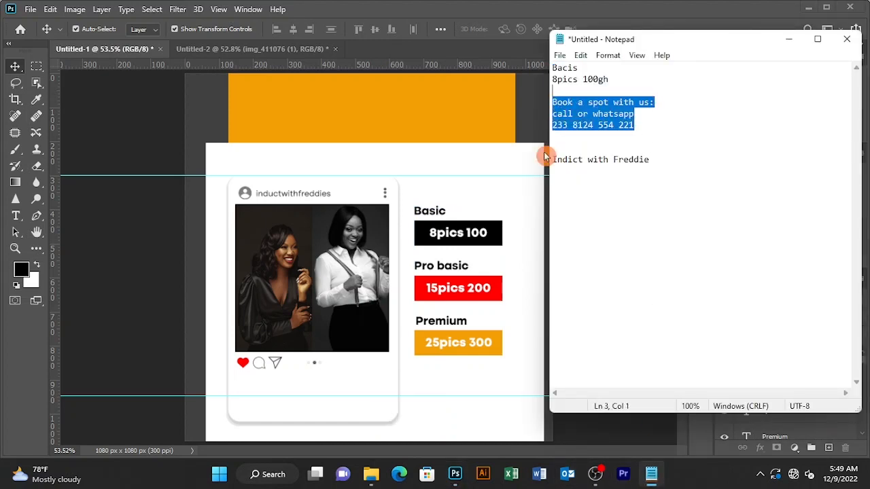
key(ctrl+c)
click(439, 380)
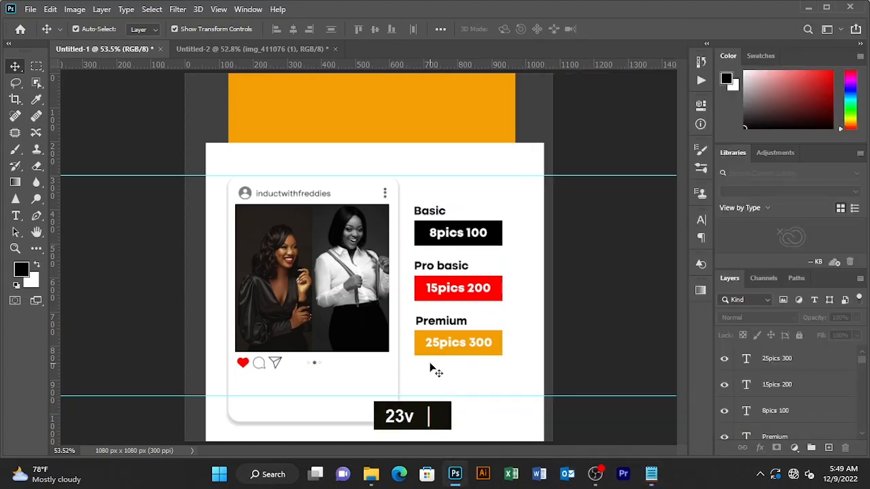
key(t)
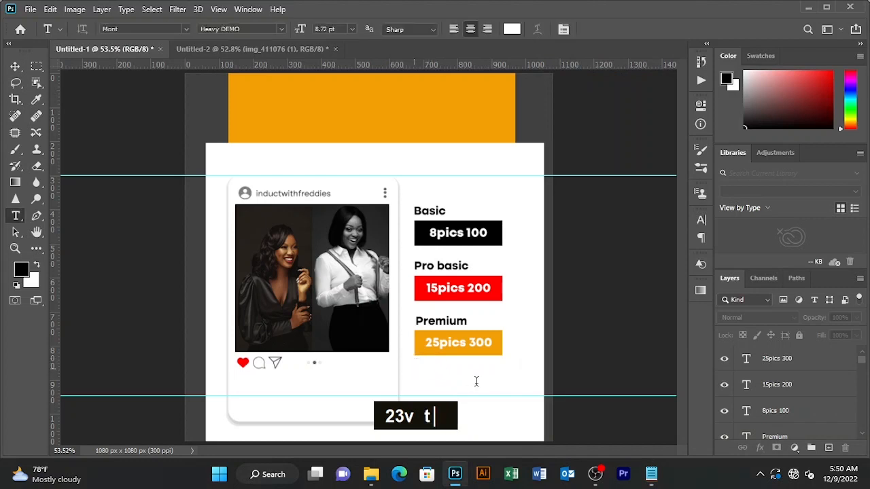
click(476, 382)
key(ctrl+v)
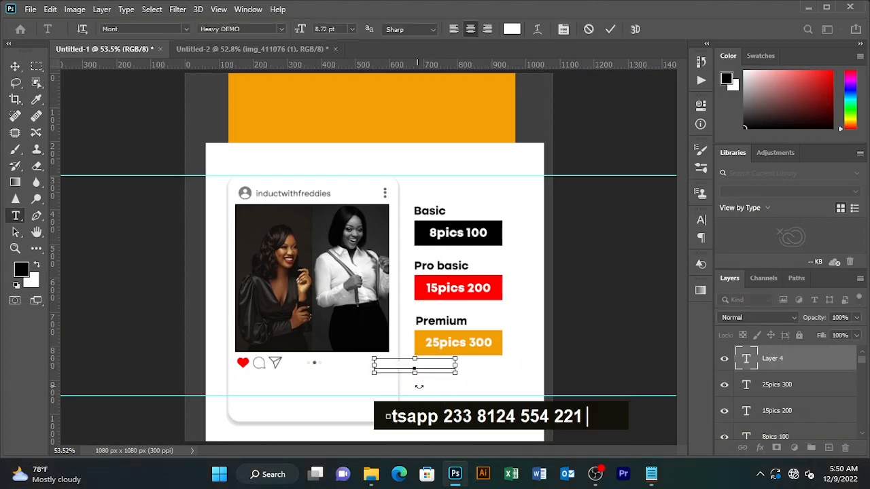
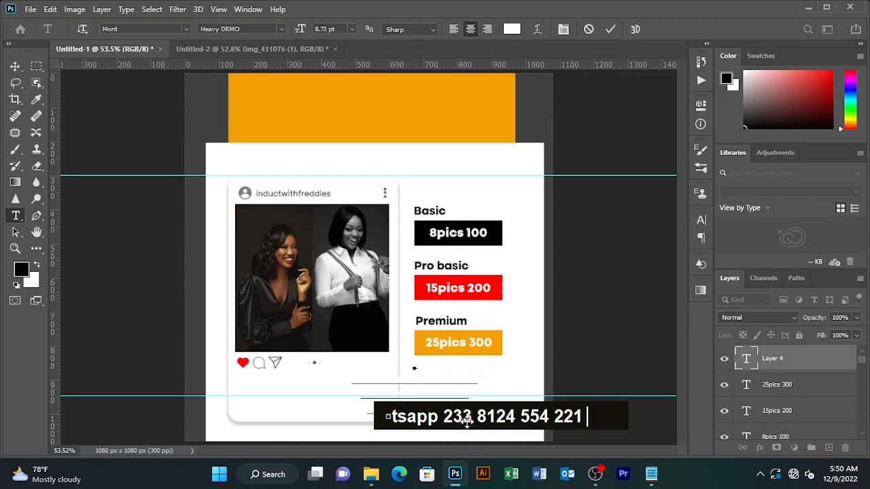
Move the pasted contact text below the prices and colour it black (000000)
drag(393, 416, 341, 356)
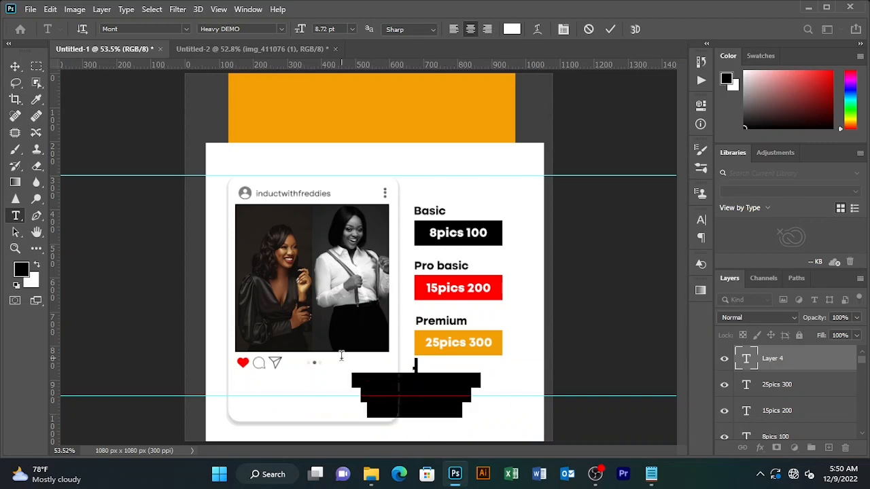
click(511, 28)
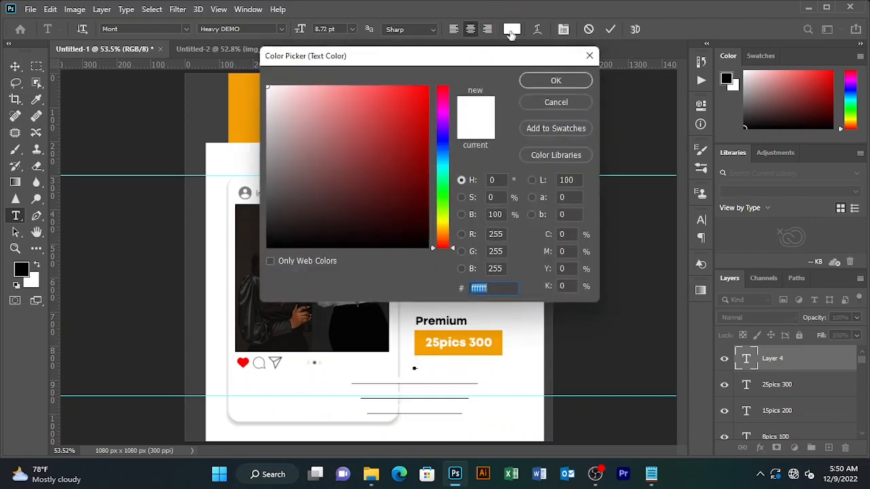
text(160e0e)
drag(261, 244, 264, 251)
click(571, 80)
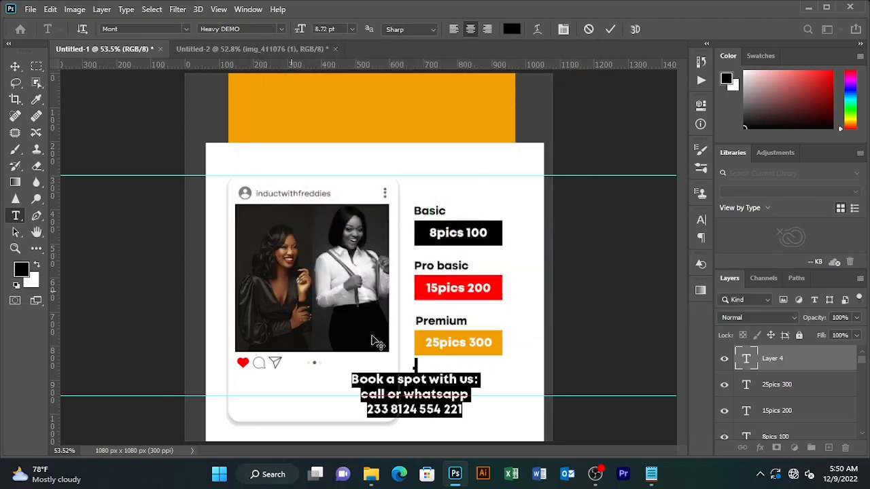
Left-align the contact text under the Premium label and shrink it to 6.72 pt
drag(490, 401, 537, 401)
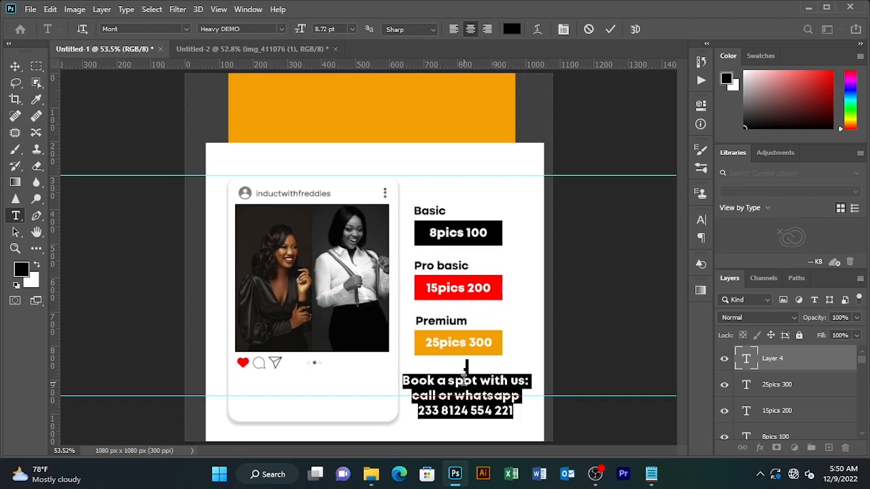
click(453, 29)
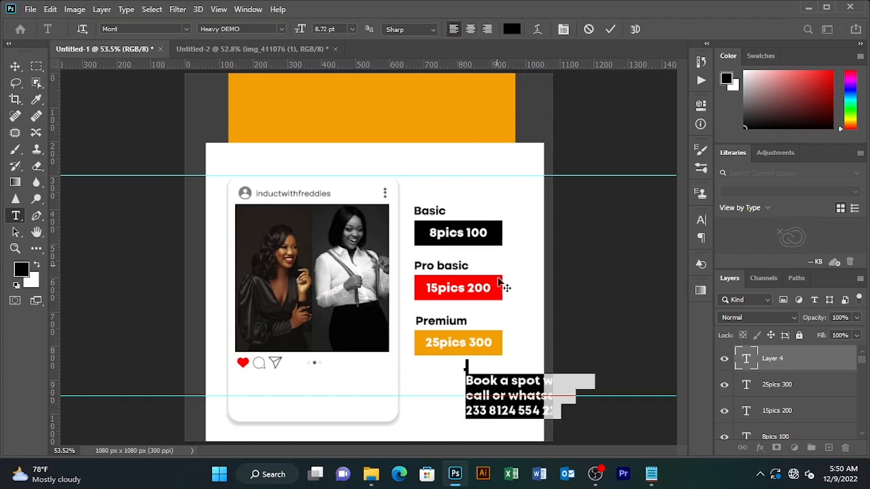
drag(490, 435, 440, 432)
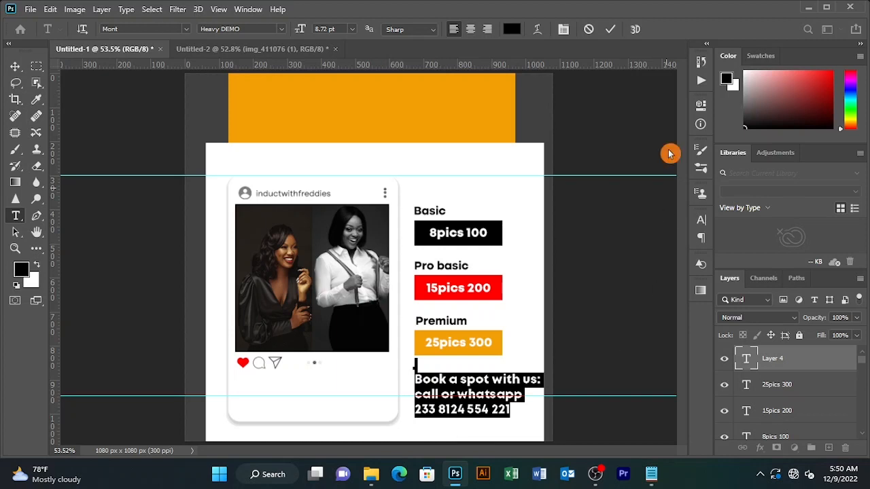
drag(301, 31, 300, 30)
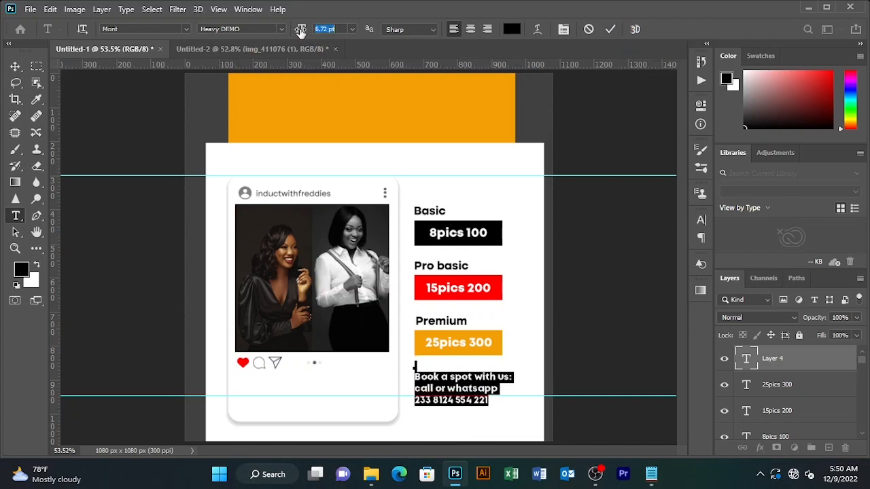
click(610, 30)
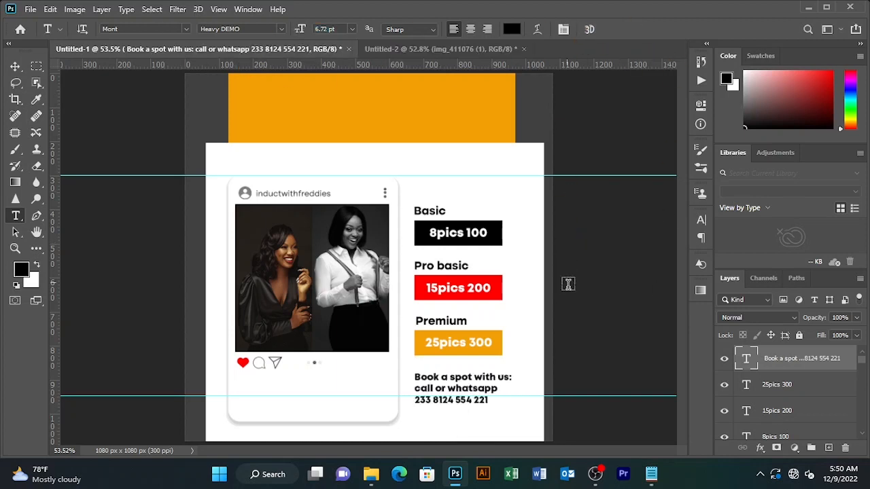
Set all of the booking text to the ExtraLight DEMO font style
click(15, 66)
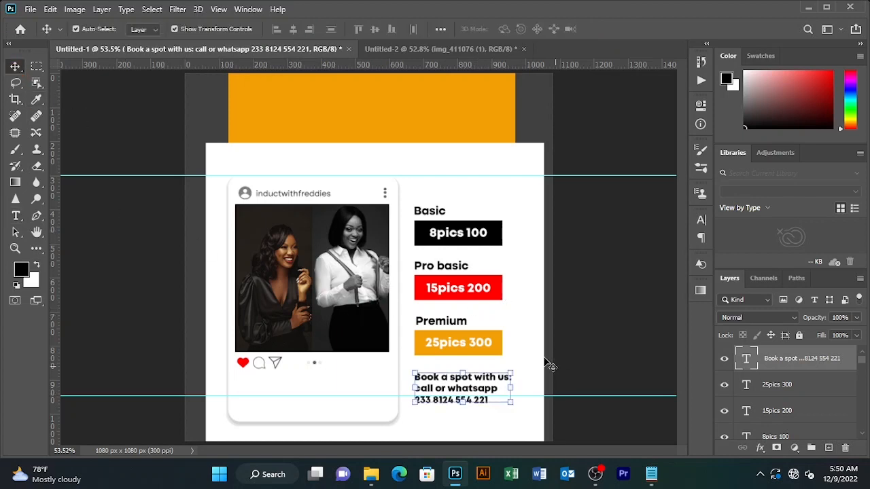
click(523, 394)
click(462, 394)
key(t)
drag(488, 401, 414, 370)
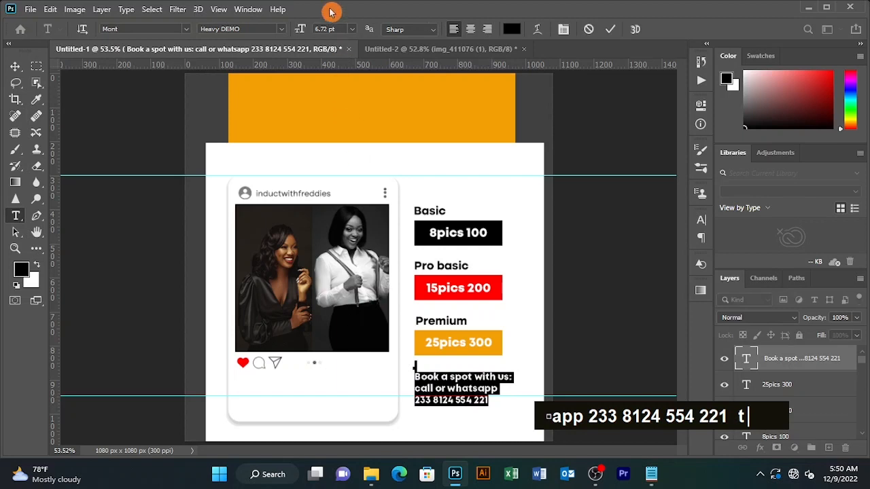
click(280, 29)
click(244, 42)
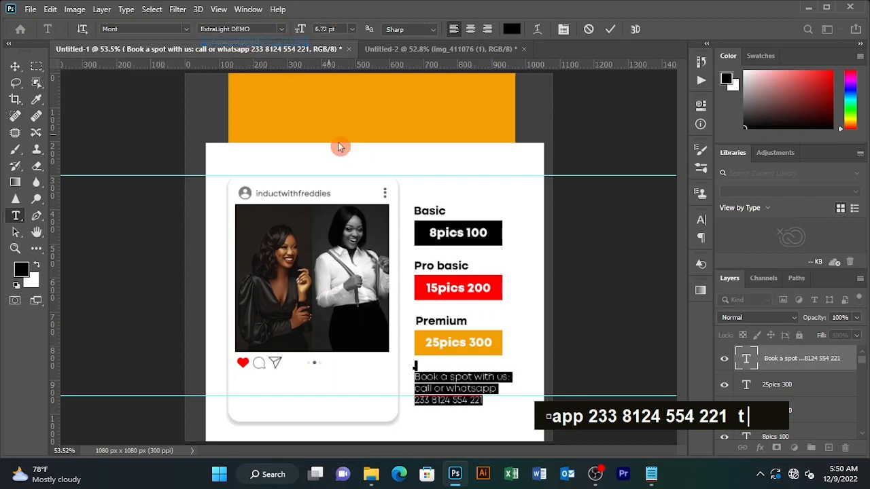
click(610, 32)
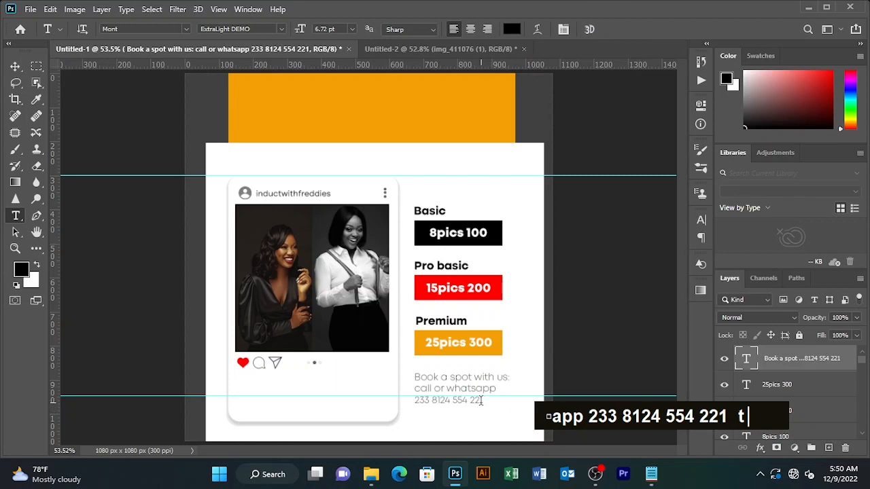
Return the phone number line to the Heavy DEMO style
drag(482, 401, 415, 401)
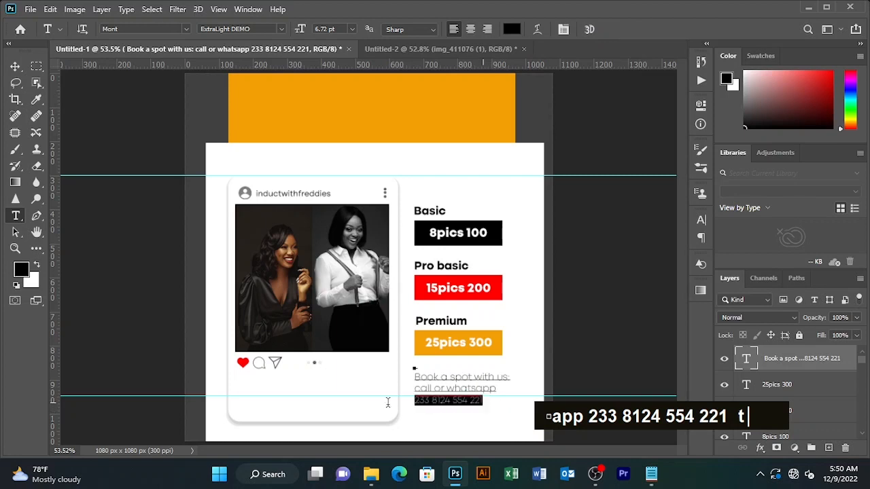
click(280, 29)
click(254, 53)
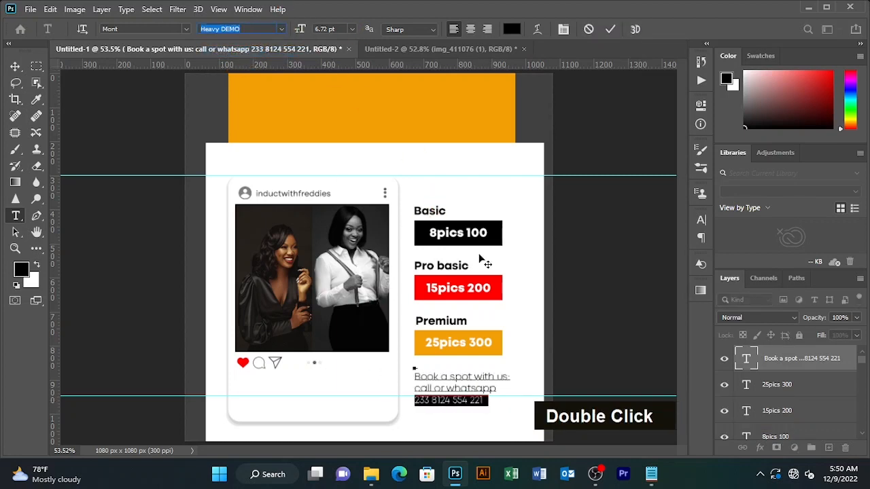
click(605, 32)
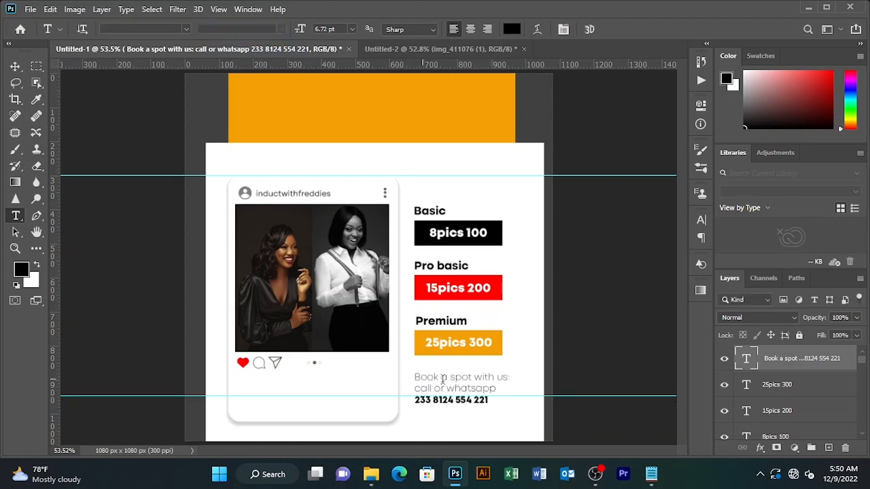
Nudge the booking text layer slightly into place
click(15, 66)
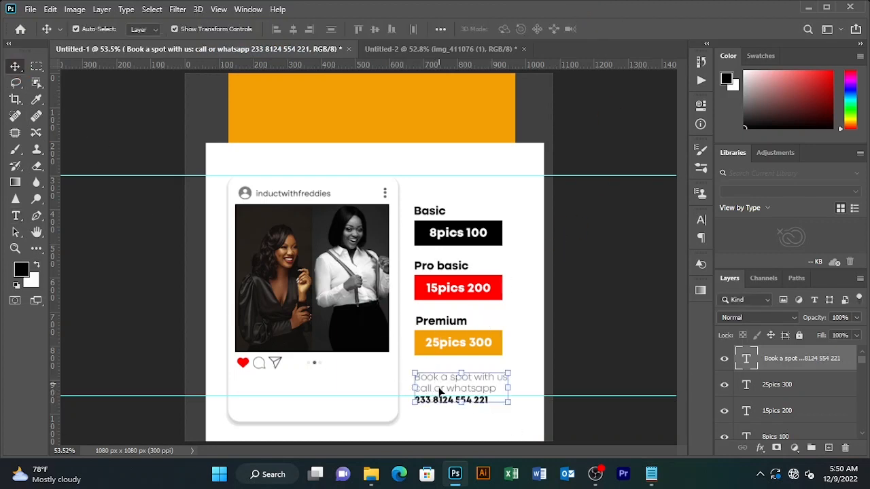
drag(439, 391, 436, 390)
drag(437, 394, 443, 394)
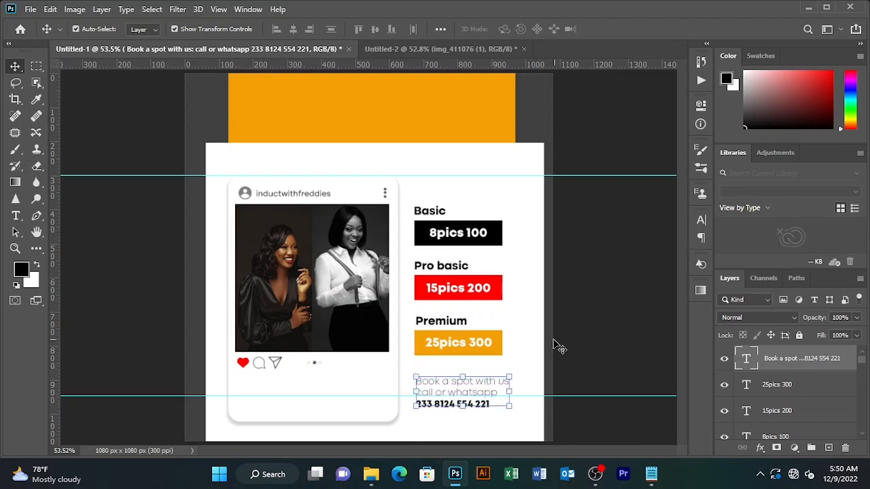
click(551, 388)
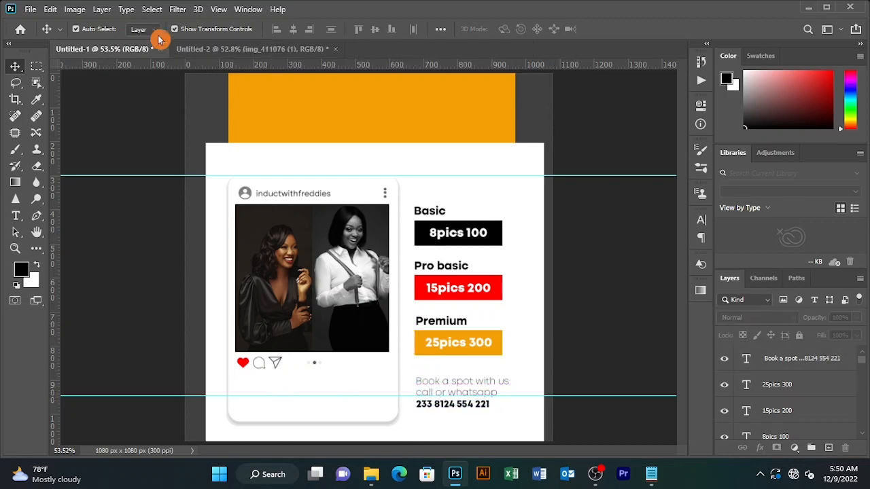
click(237, 48)
Drag the DSLR camera from Untitled-2 into the poster, shrink it and place it beside Premium
click(361, 234)
drag(286, 156, 378, 240)
drag(367, 375, 368, 373)
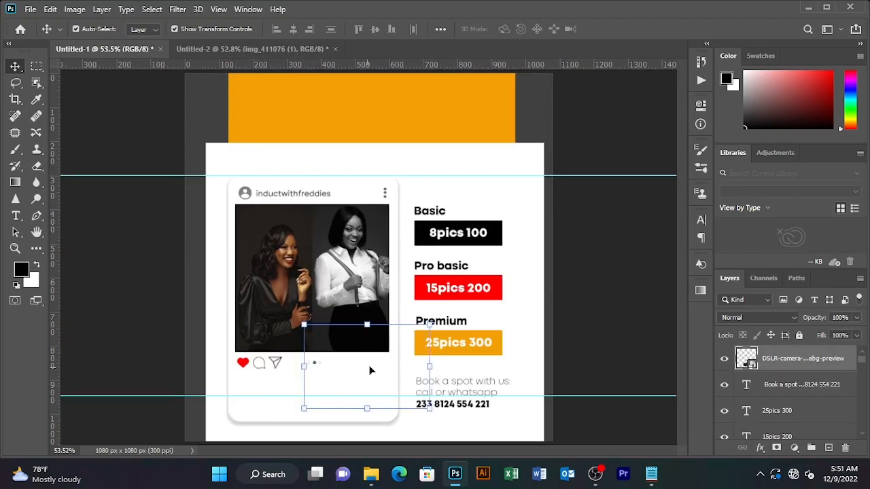
key(ctrl+t)
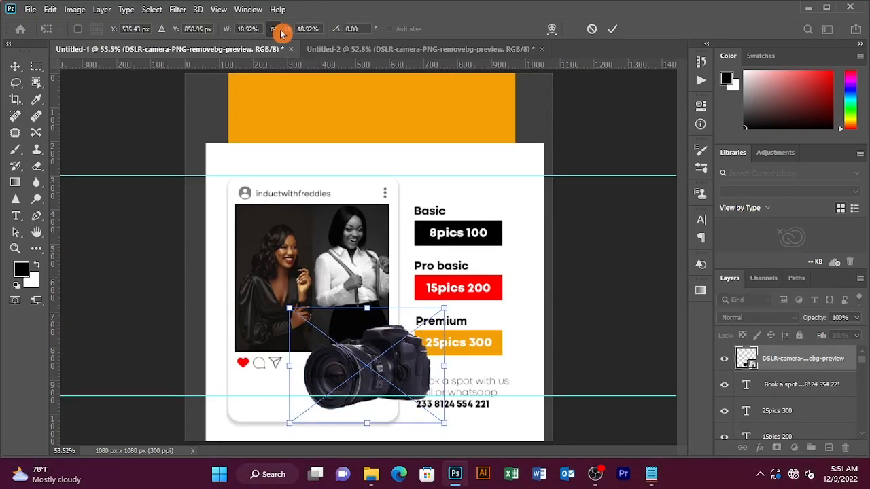
drag(287, 30, 284, 30)
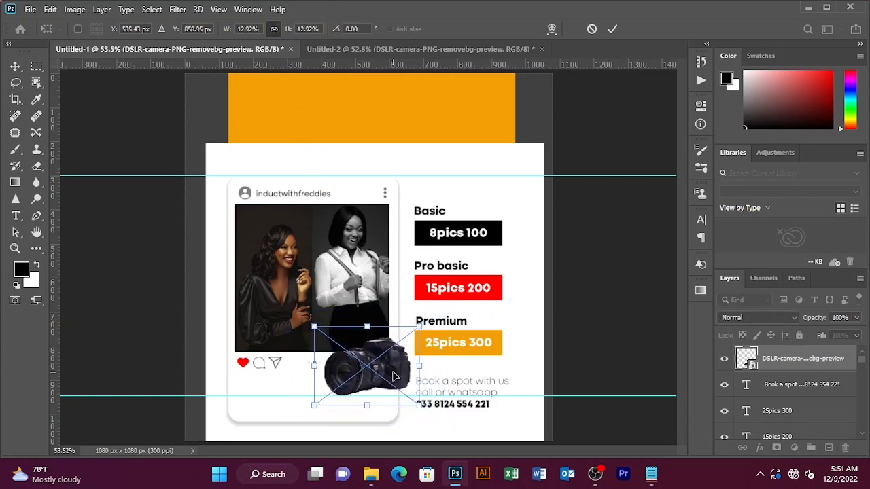
drag(385, 374, 388, 365)
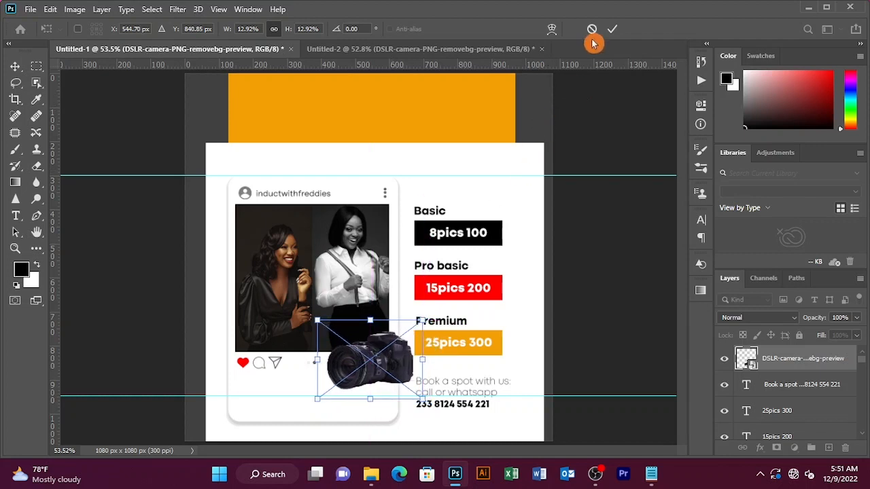
click(612, 28)
Nudge the camera left and rescale it to 9.92%
click(521, 326)
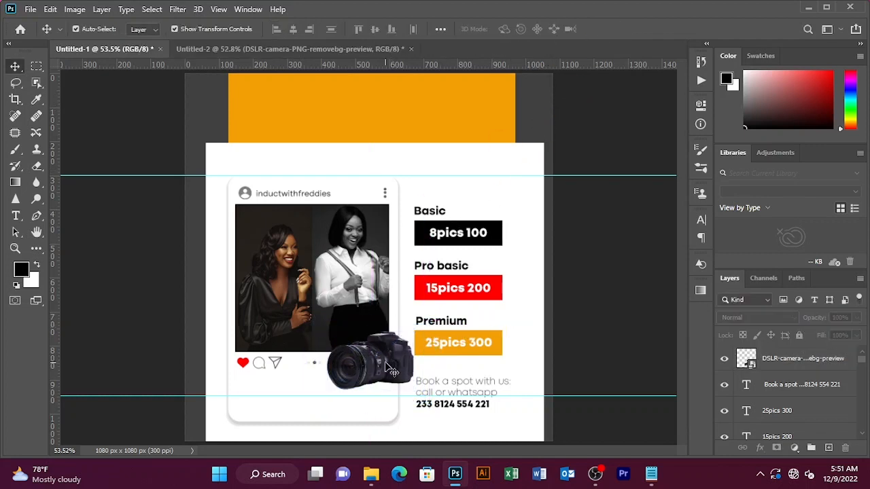
click(394, 363)
drag(393, 358, 391, 358)
key(ctrl+t)
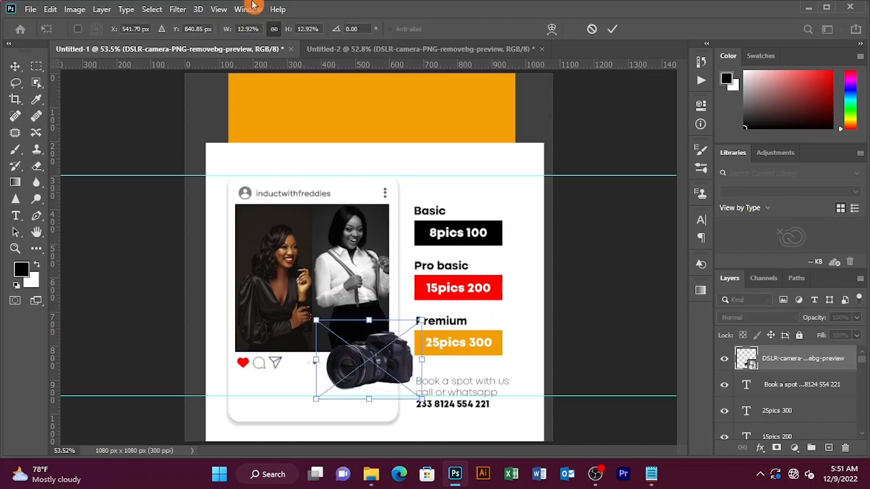
drag(286, 33, 284, 33)
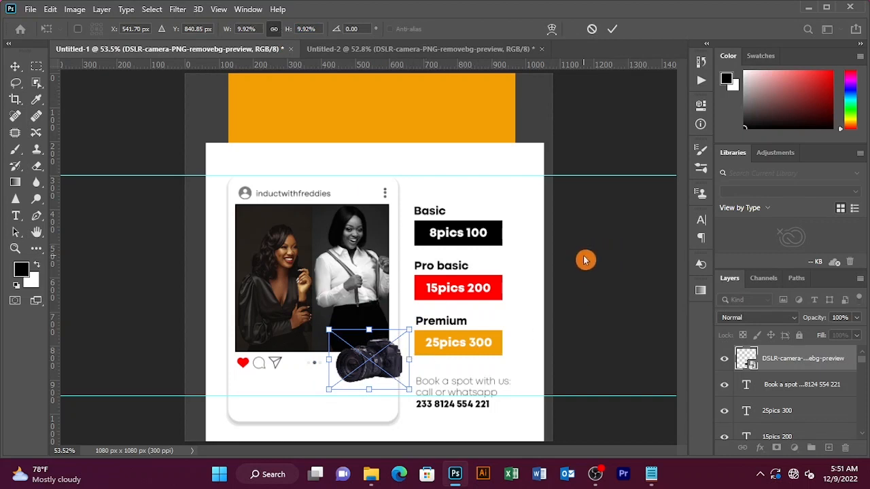
key(Return)
Draw a thin ellipse under the camera and move its layer below the camera layer
right_click(43, 252)
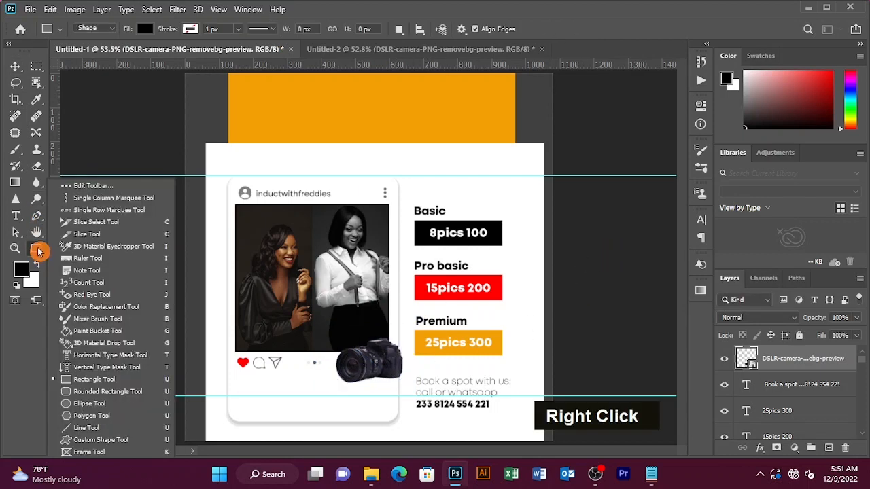
click(86, 405)
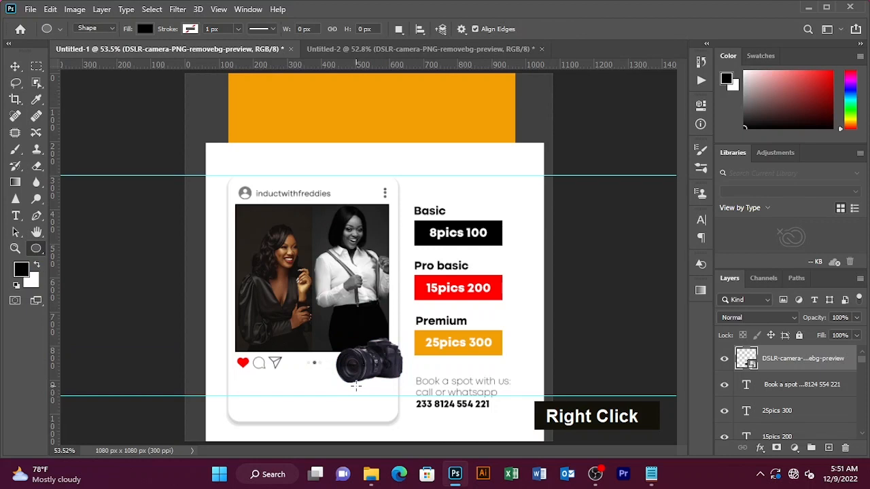
drag(350, 382, 410, 382)
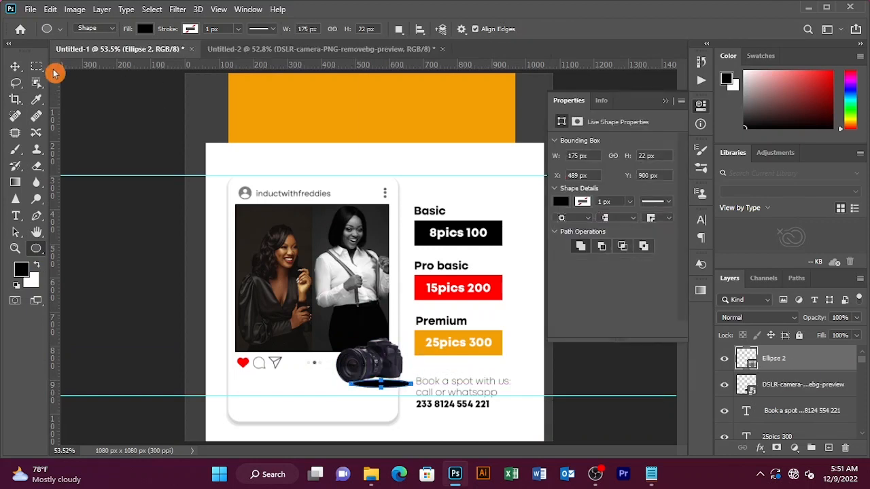
click(15, 67)
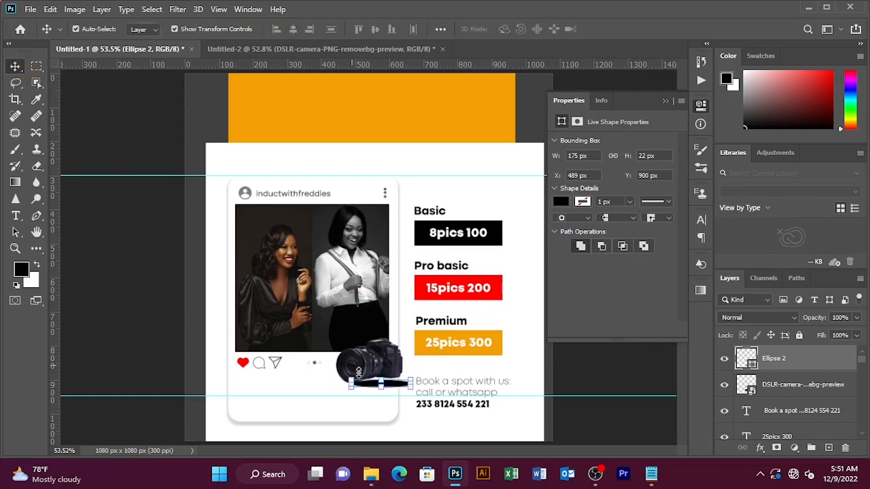
drag(398, 388, 389, 384)
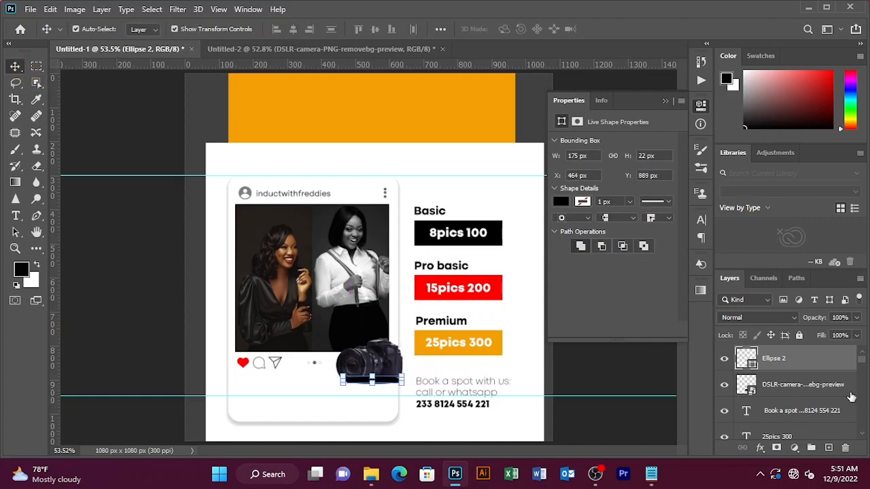
drag(794, 369, 785, 397)
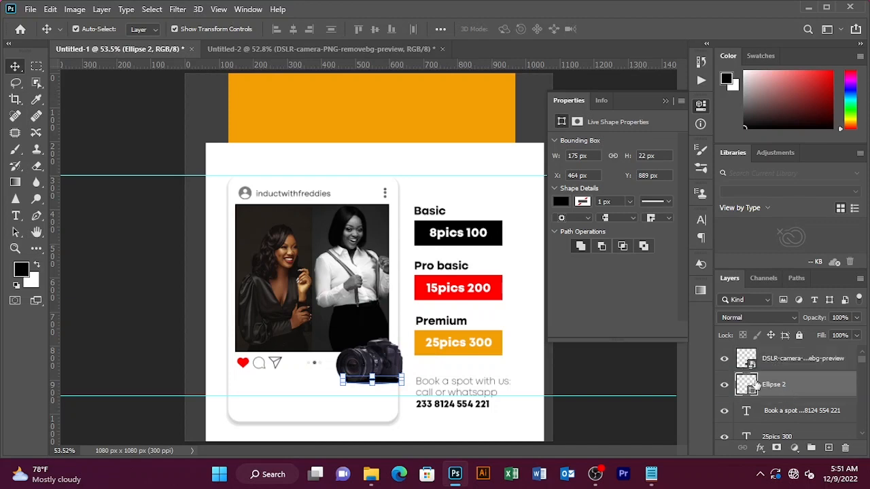
click(603, 88)
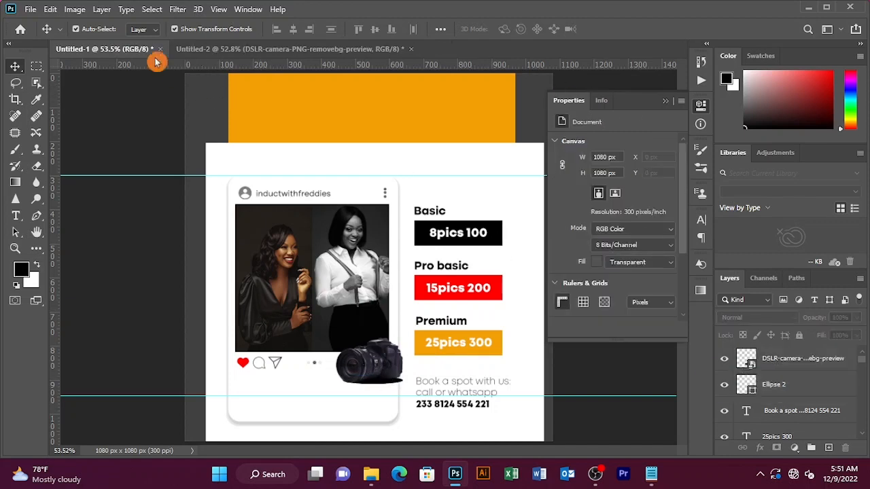
Select the Ellipse 2 layer and choose Filter > Blur > Gaussian Blur
click(175, 9)
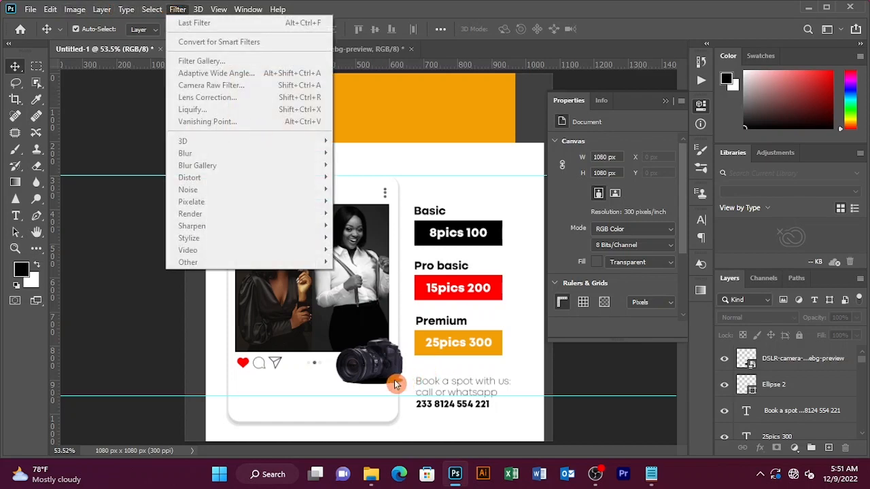
click(350, 363)
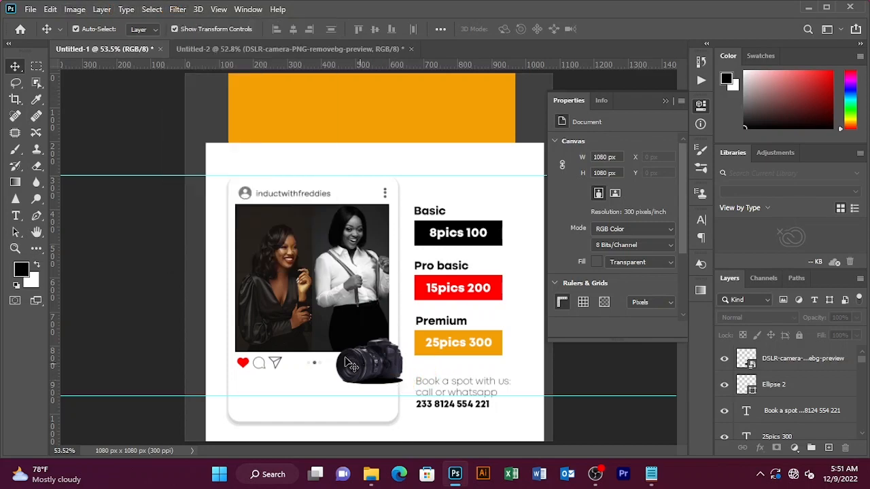
click(778, 366)
click(788, 386)
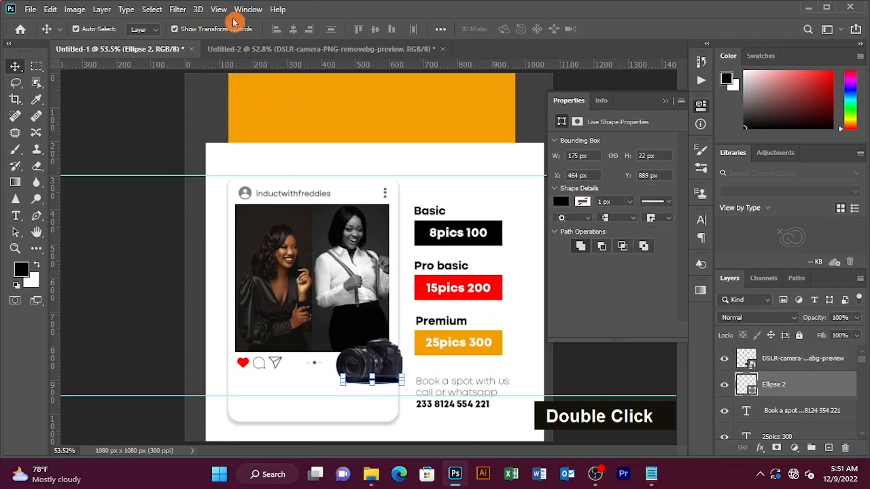
click(178, 10)
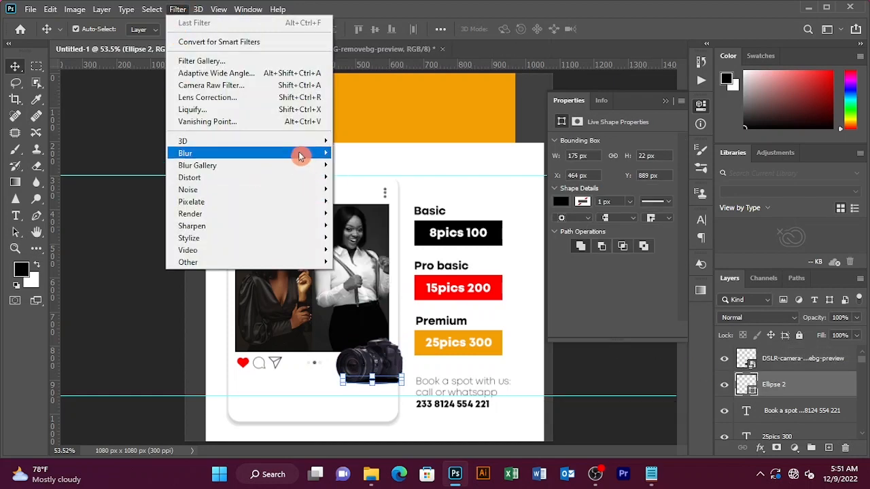
click(389, 201)
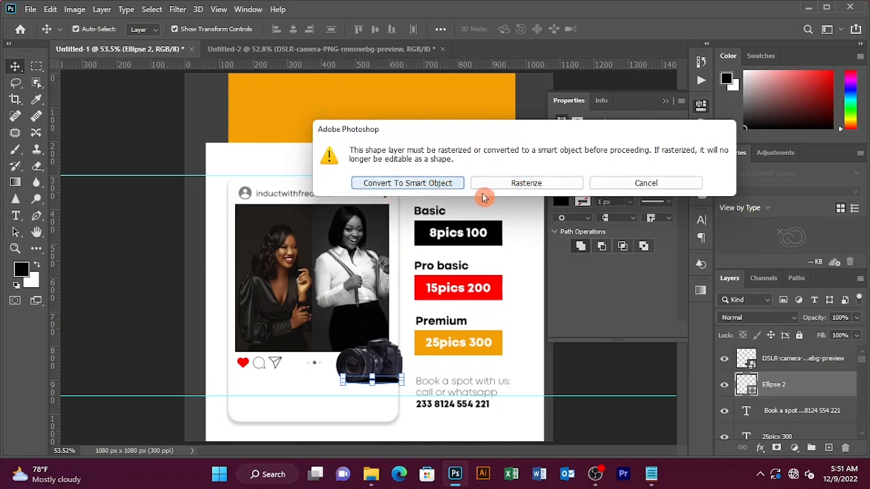
Convert Ellipse 2 to a smart object and apply a 9-pixel Gaussian Blur radius
click(439, 184)
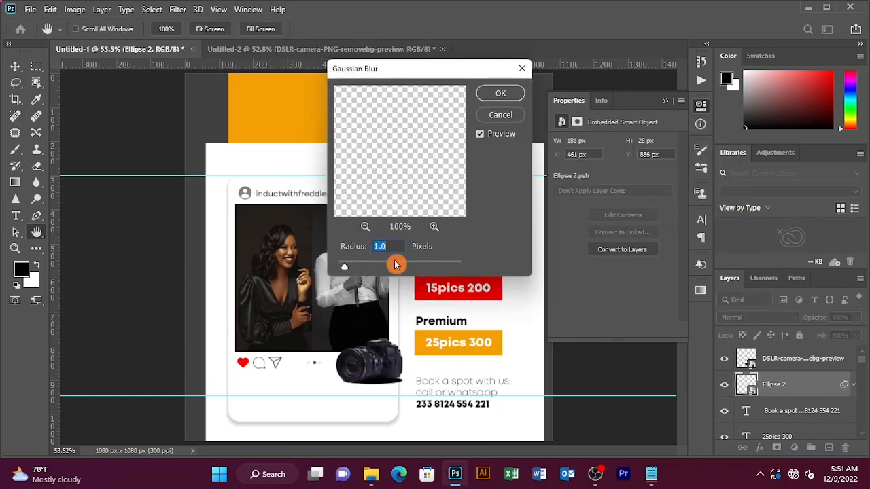
text(30)
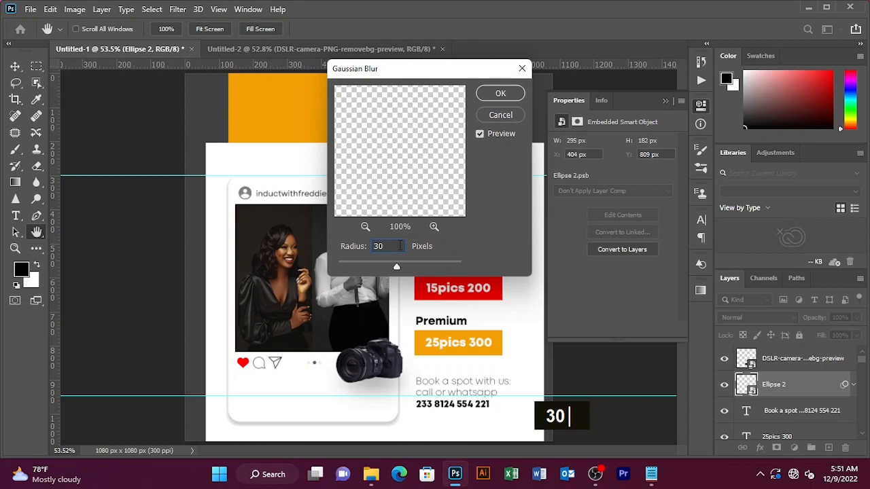
key(BackSpace)
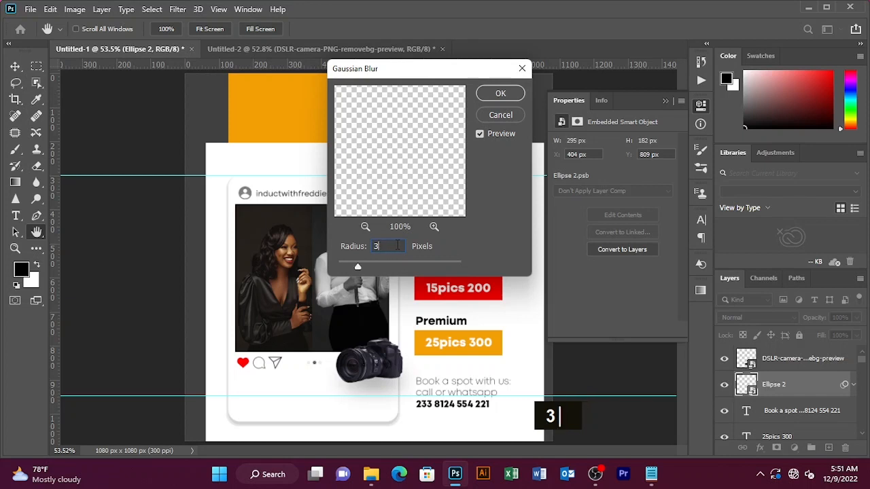
key(BackSpace)
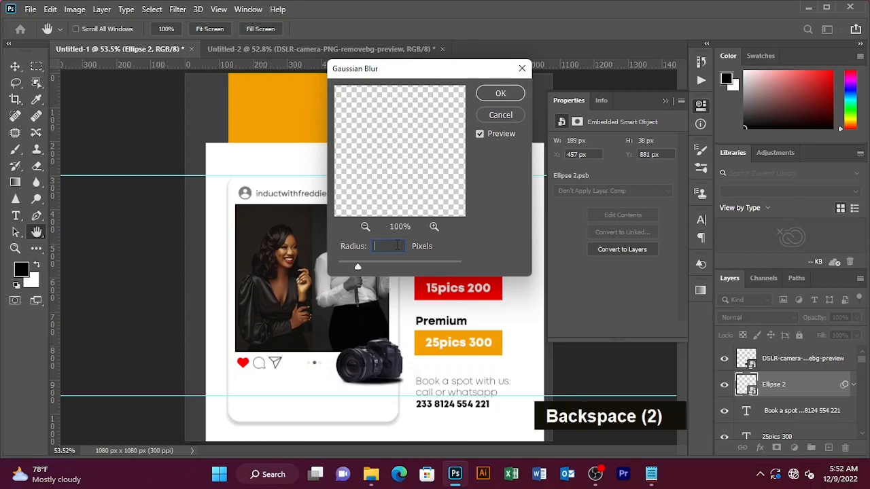
text(5)
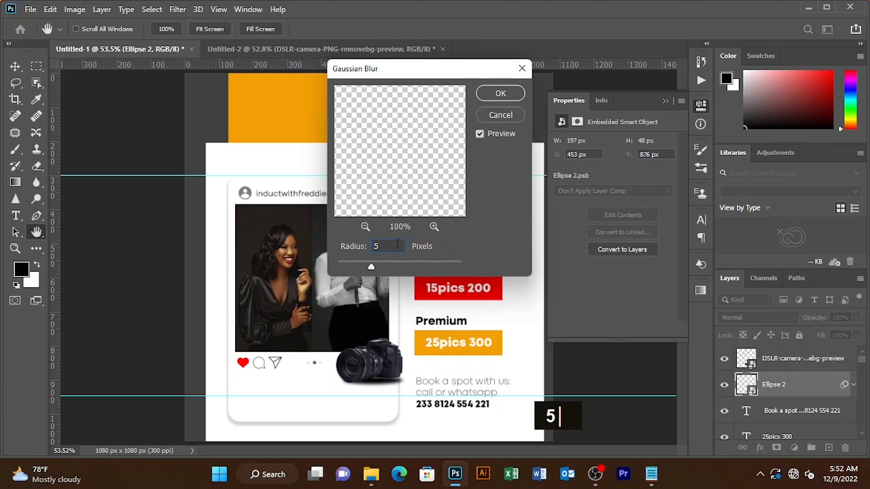
key(BackSpace)
text(7)
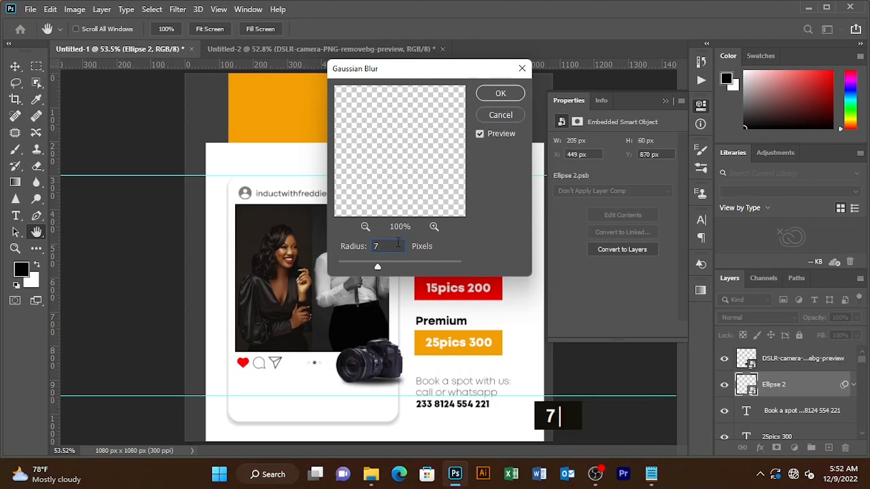
key(BackSpace)
text(8)
key(BackSpace)
text(9)
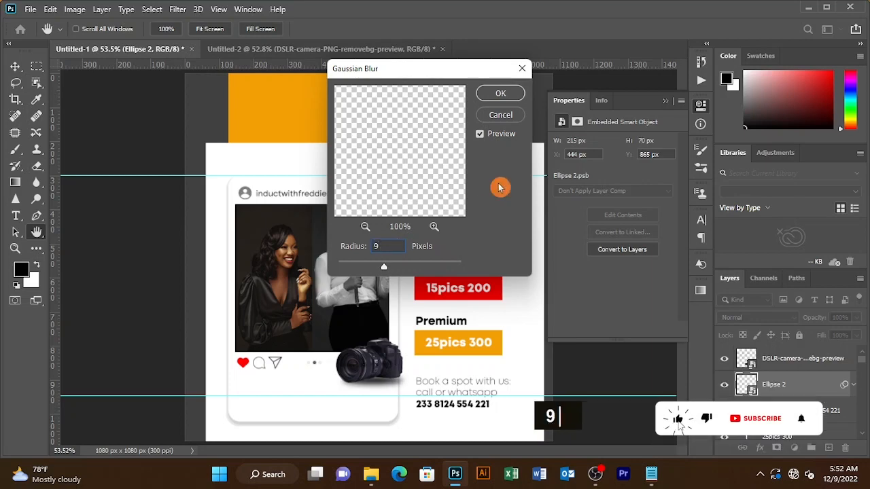
click(503, 93)
click(664, 106)
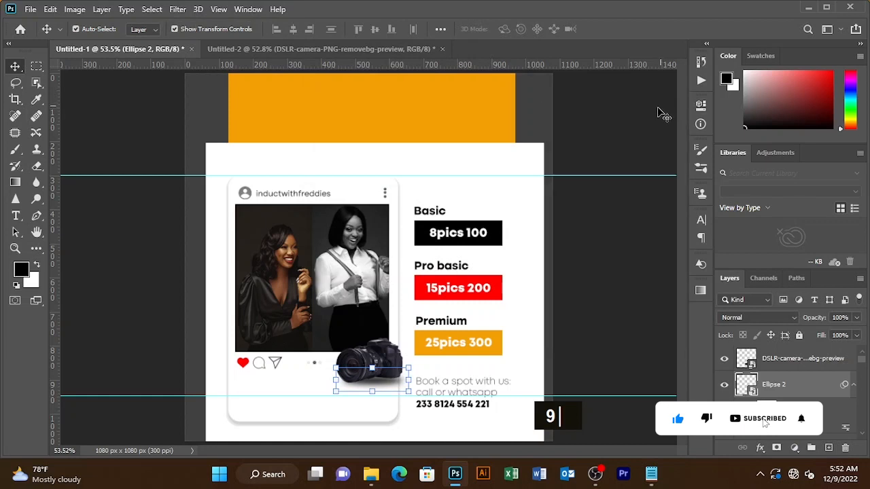
Nudge the blurred ellipse shadow a few pixels right and down beneath the camera
click(607, 269)
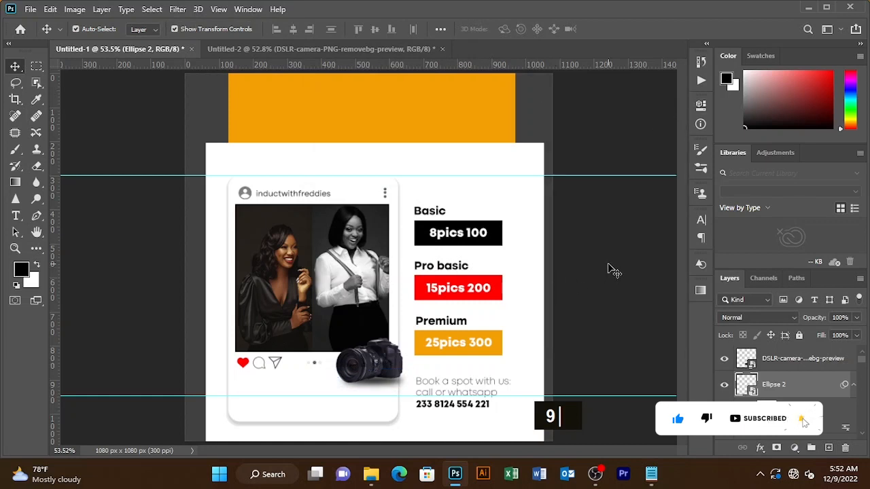
click(374, 384)
key(Left)
key(Left)
key(Left)
key(Up)
key(Left)
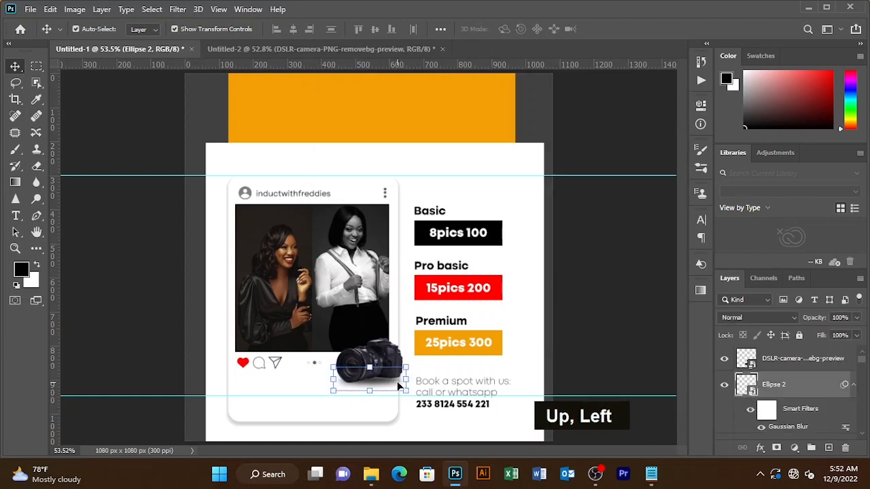
key(Right)
key(Right)
key(Down)
key(Right)
key(Down)
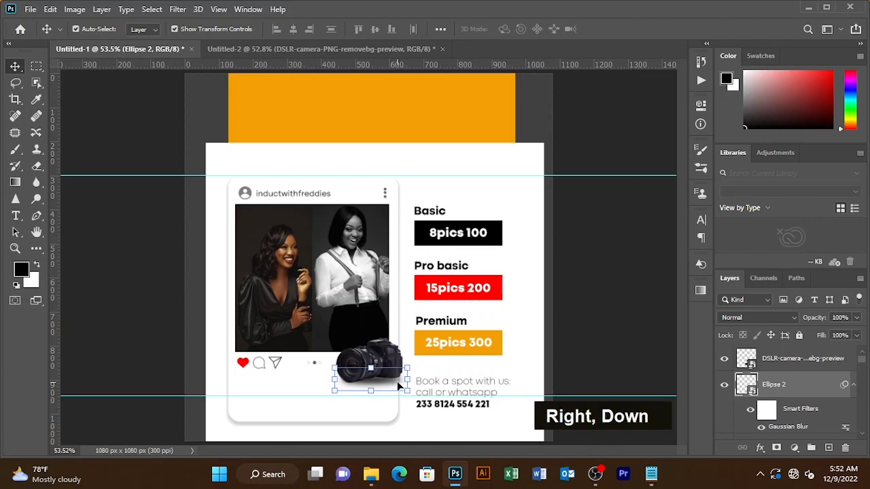
key(Right)
key(Right)
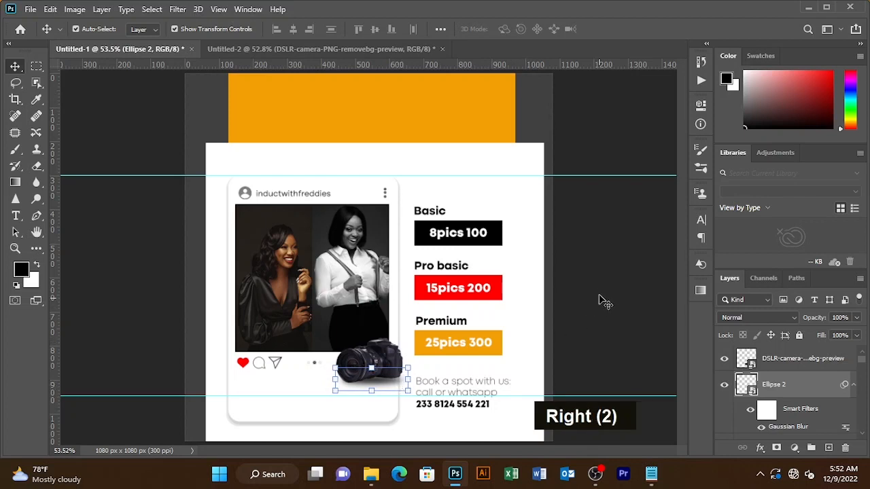
click(600, 299)
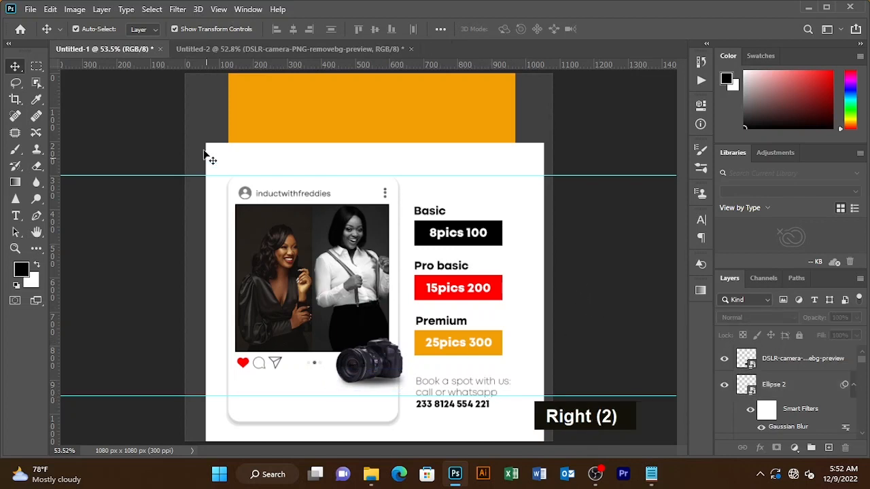
Type the heading 'inductwithFreddies' on the orange banner
key(t)
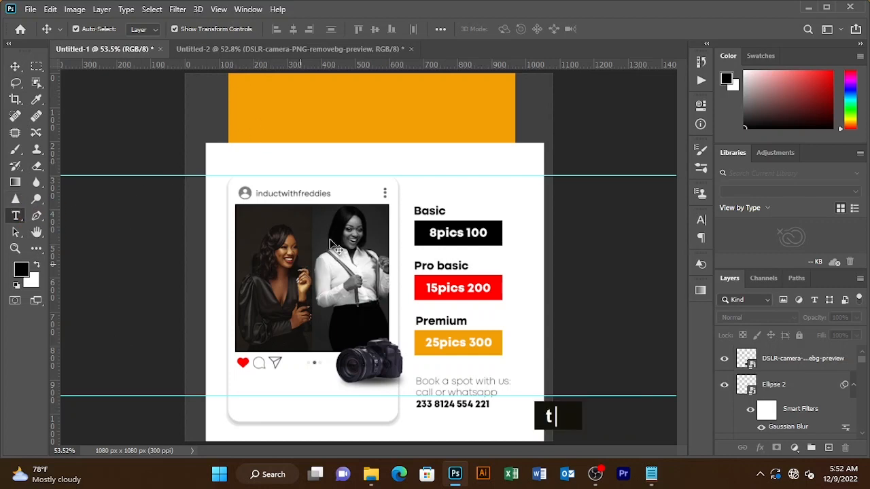
click(330, 108)
text(ind)
text(uc)
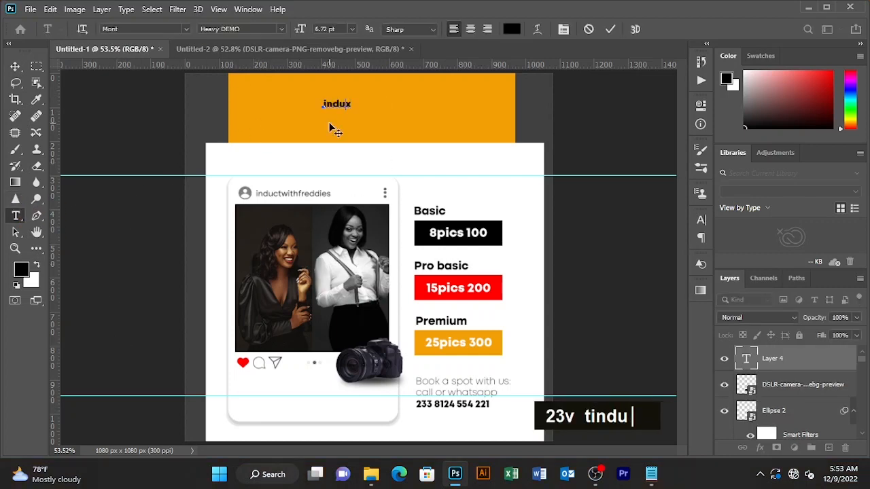
text(twi)
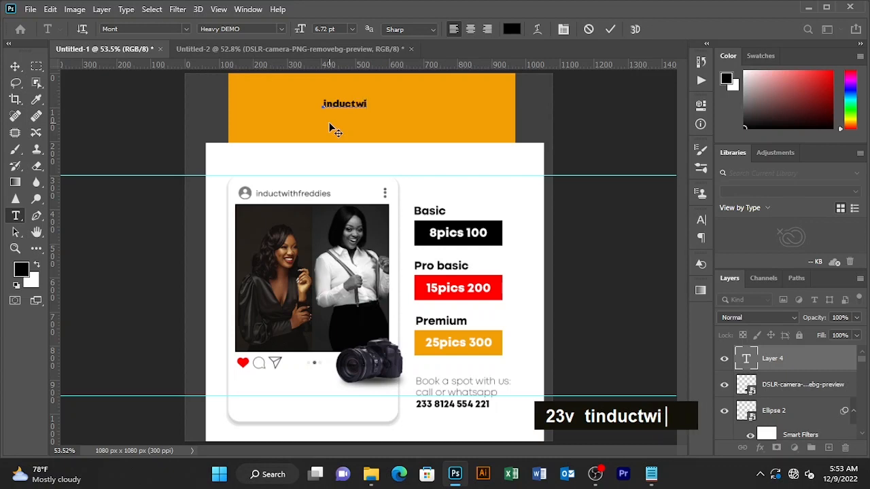
text(thf)
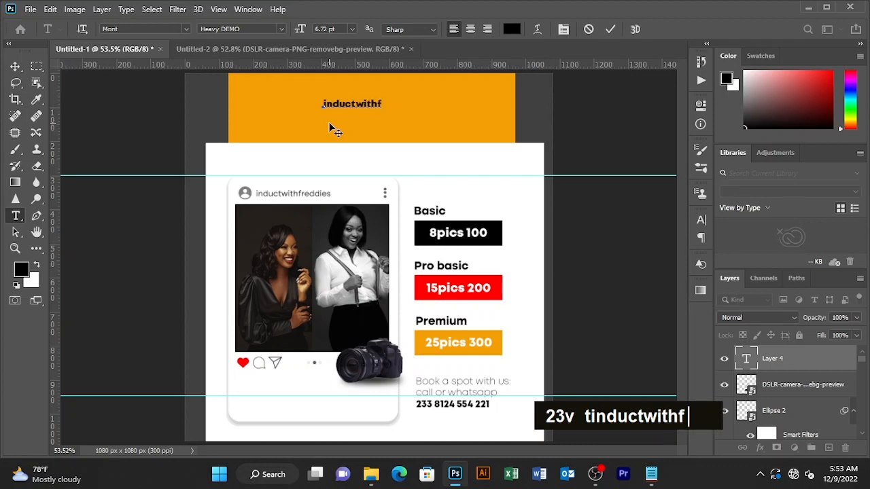
key(BackSpace)
key(Caps_Lock)
text(Fr)
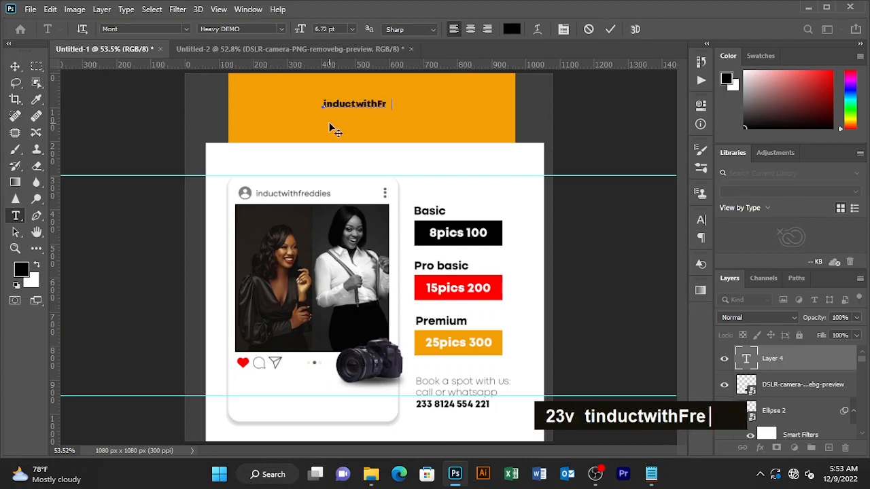
text(eddi)
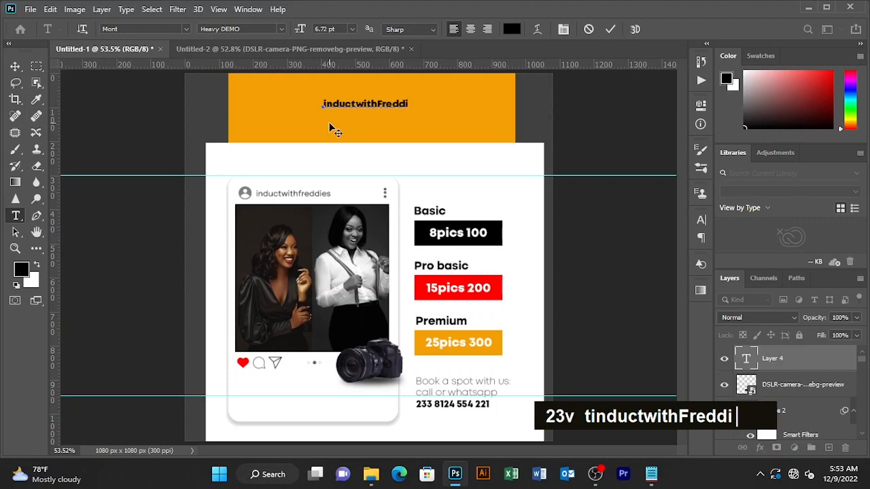
text(es)
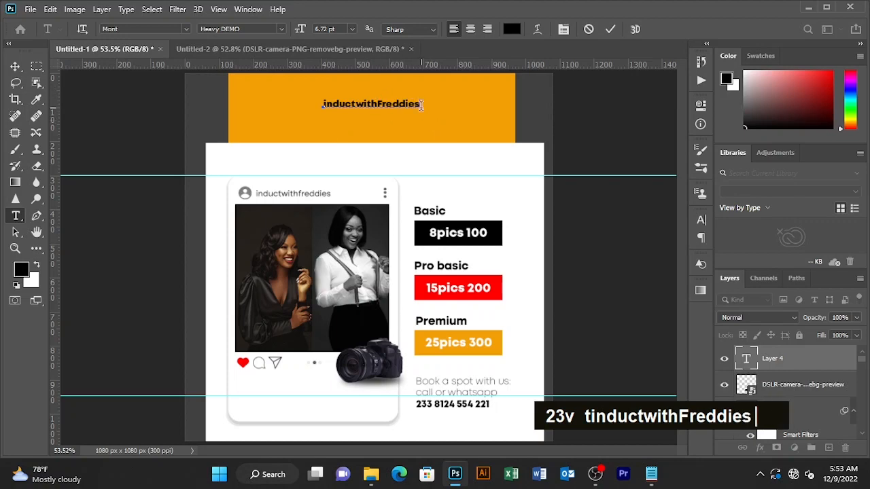
Set the heading font to Mont in the Heavy DEMO style
drag(421, 104, 303, 102)
click(189, 29)
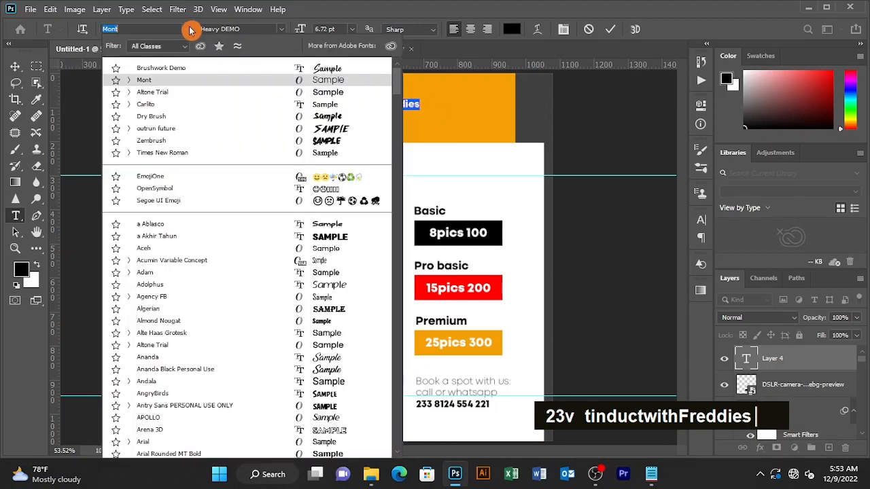
click(180, 69)
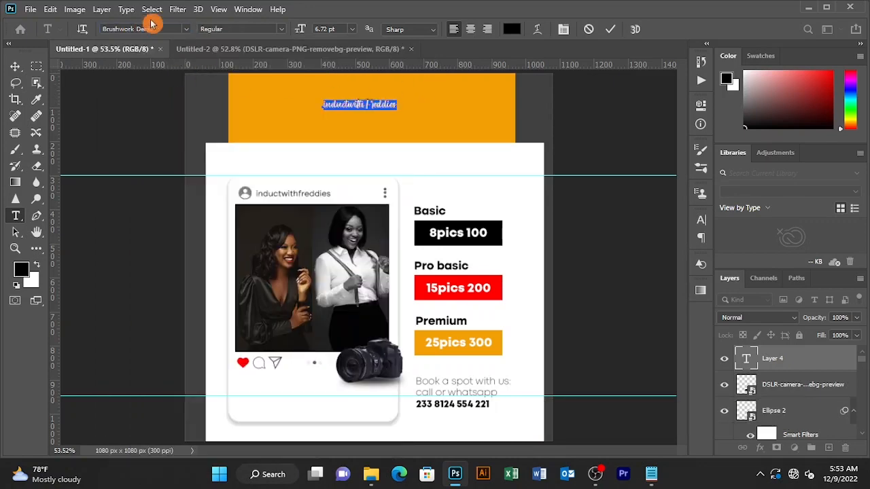
click(184, 34)
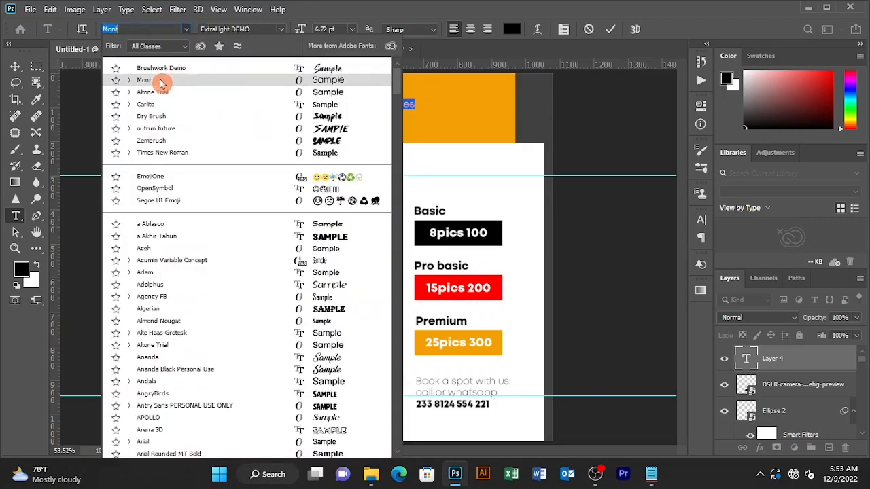
click(163, 79)
click(273, 30)
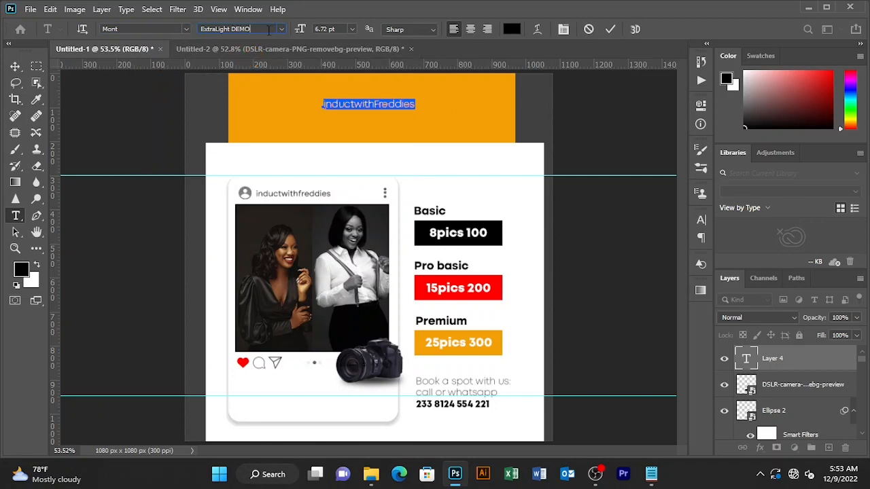
click(281, 30)
click(258, 52)
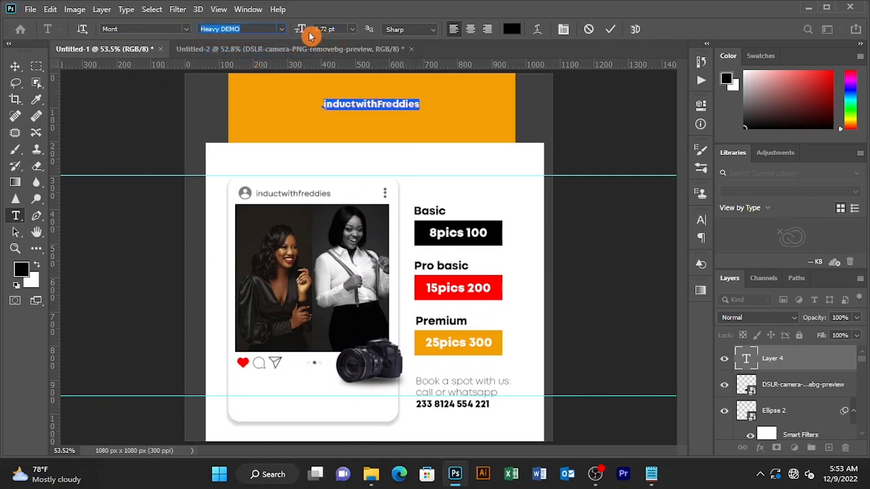
Enlarge the heading to 15.72 pt and centre it on the orange band
drag(299, 30, 364, 124)
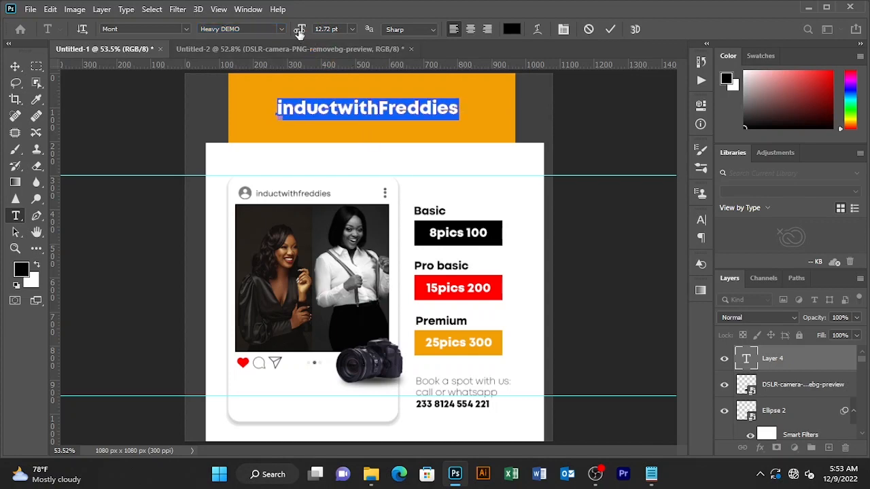
drag(299, 31, 301, 33)
drag(375, 131, 363, 132)
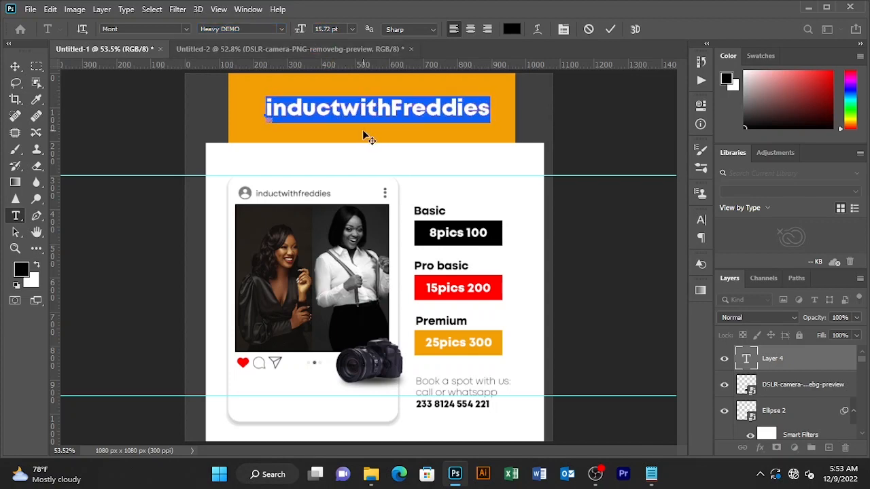
click(610, 30)
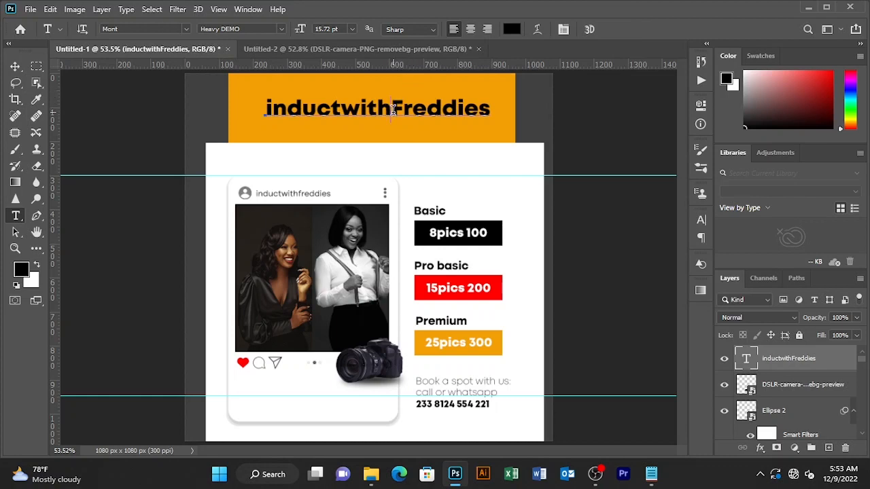
Set the word 'with' in Brushwork Demo and nudge the heading into place
drag(403, 110, 496, 110)
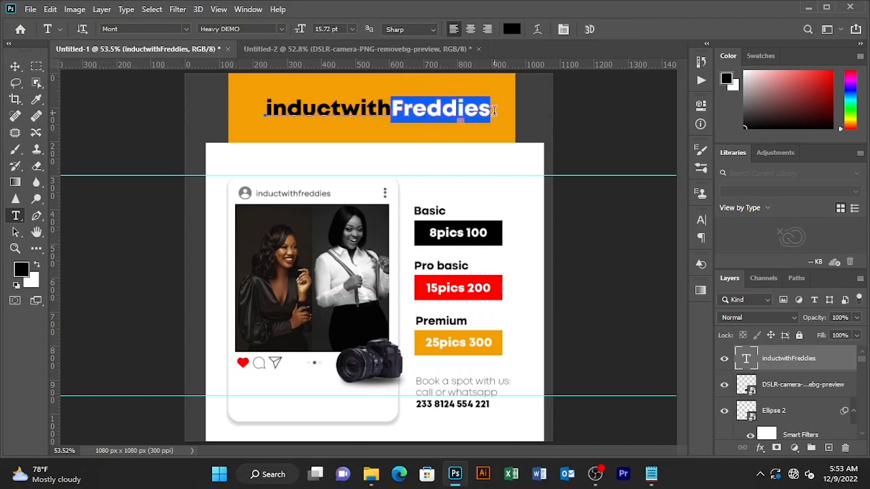
click(389, 101)
drag(390, 103, 344, 104)
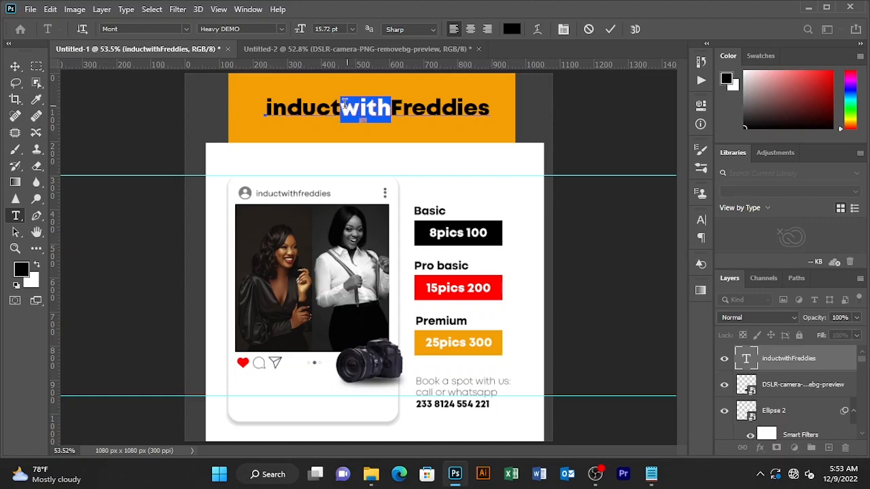
click(186, 30)
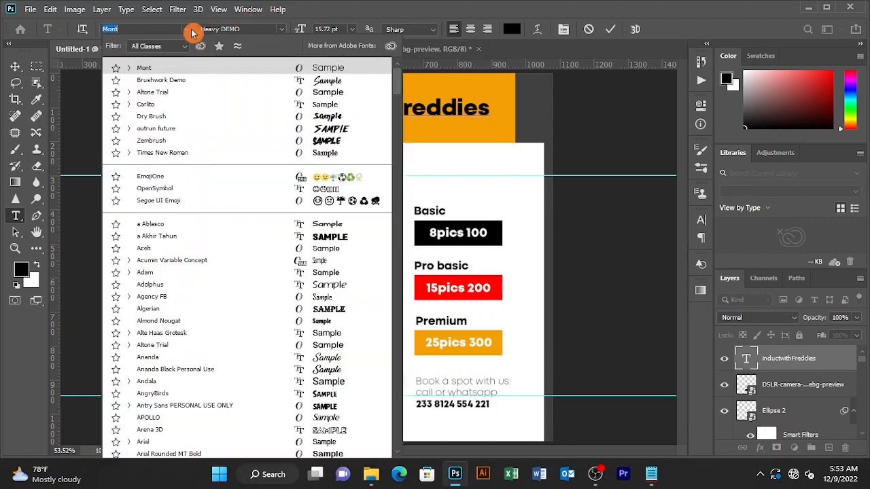
click(175, 82)
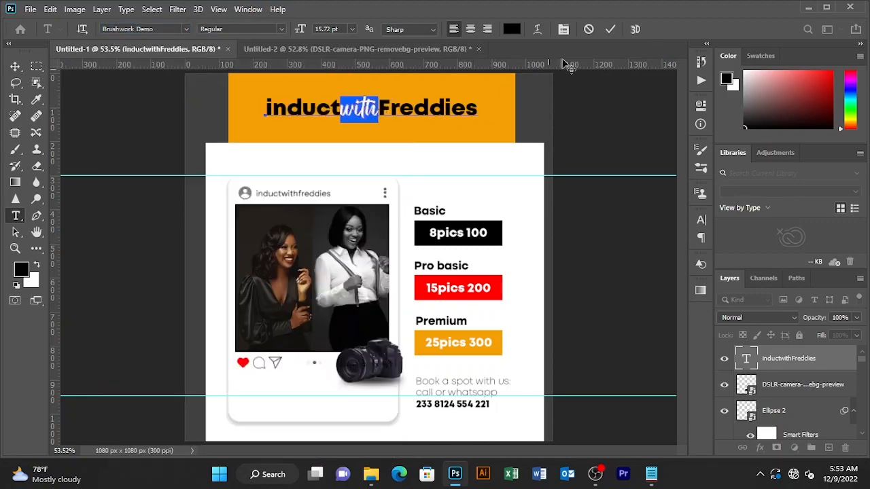
click(610, 29)
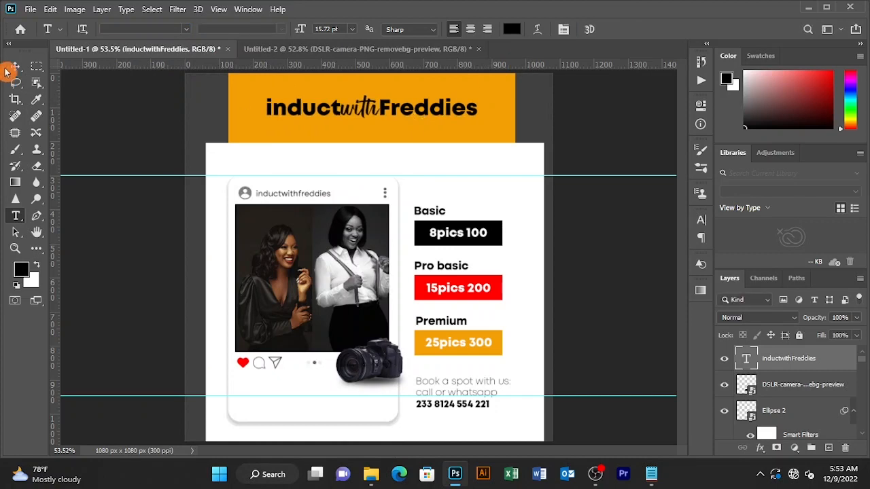
click(15, 67)
drag(384, 112, 347, 117)
Colour the word 'with' white (ffffff) and commit the heading
key(t)
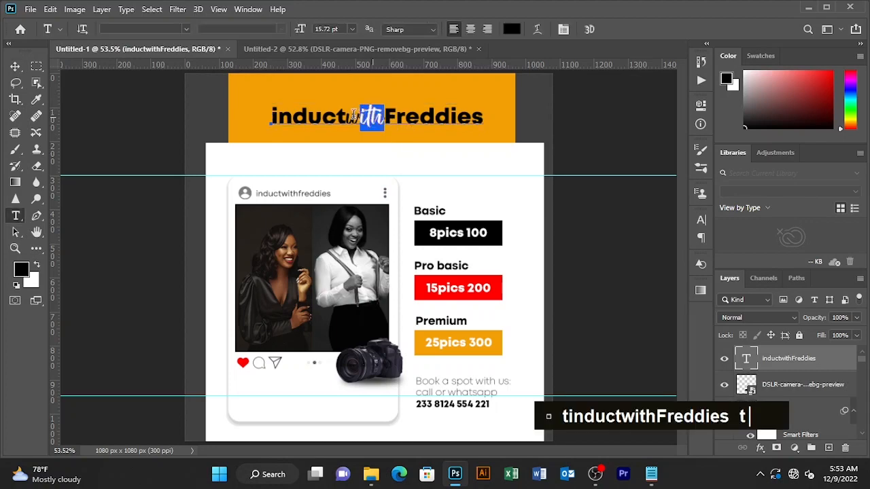
click(512, 29)
text(ffffff)
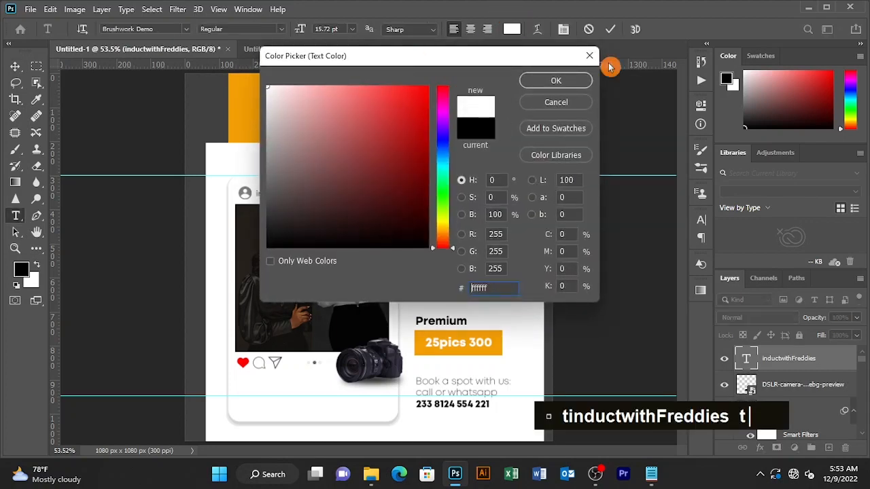
click(574, 81)
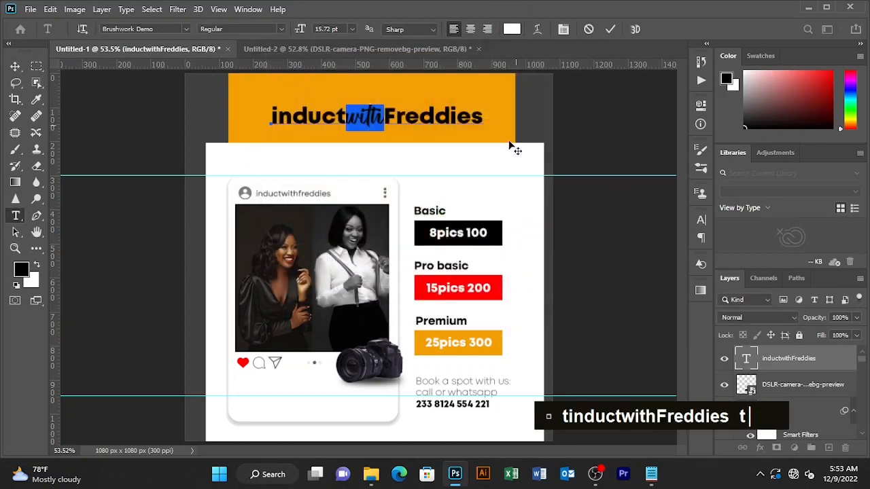
click(609, 29)
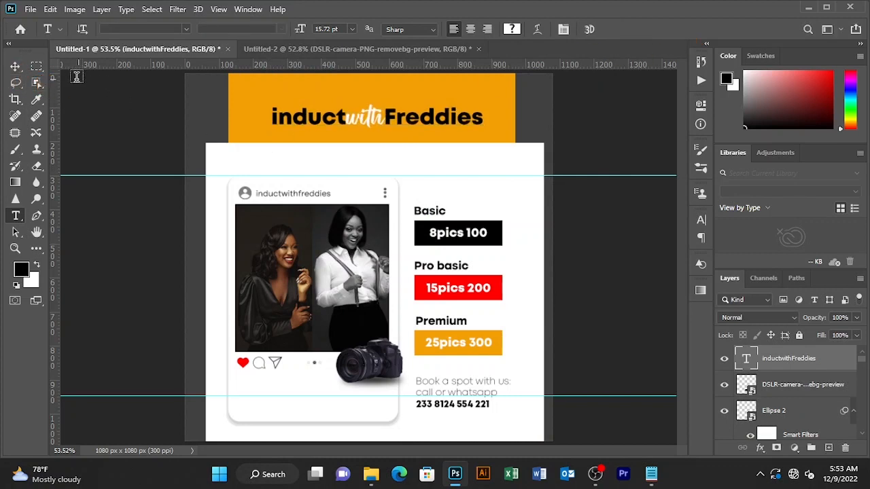
click(15, 67)
click(422, 136)
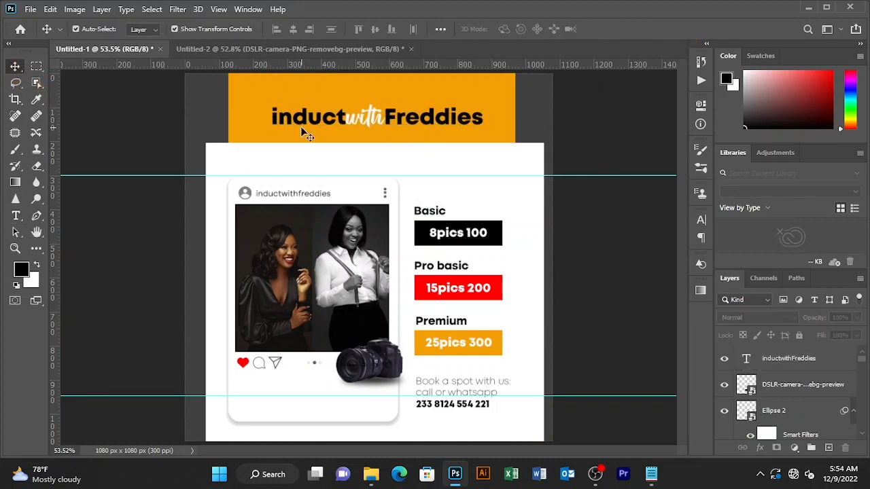
click(397, 121)
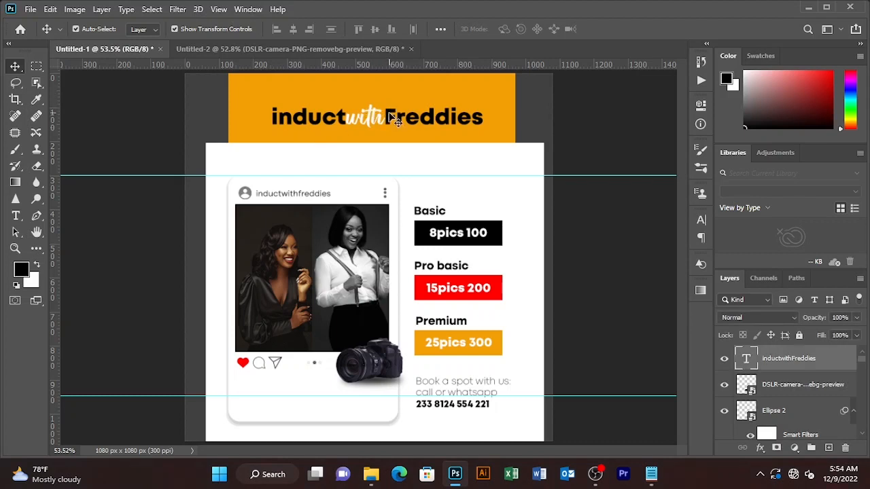
click(527, 223)
scroll(833, 406, down, 5)
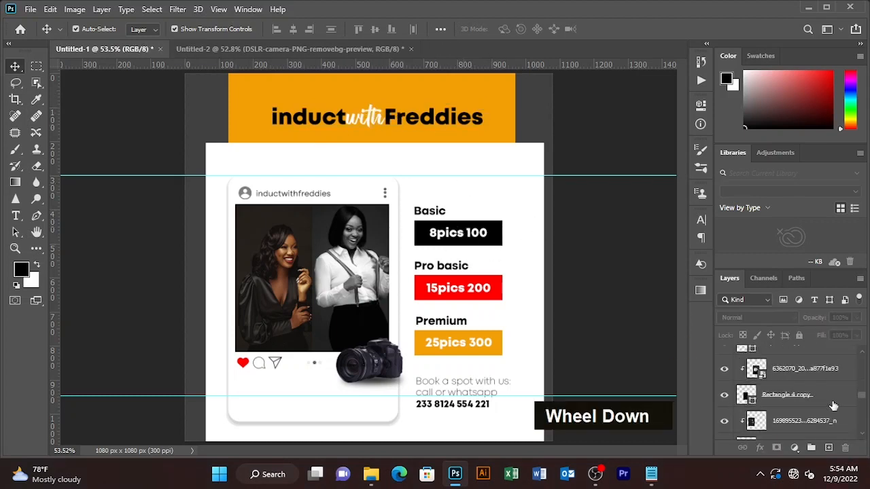
scroll(833, 406, down, 5)
scroll(831, 407, up, 2)
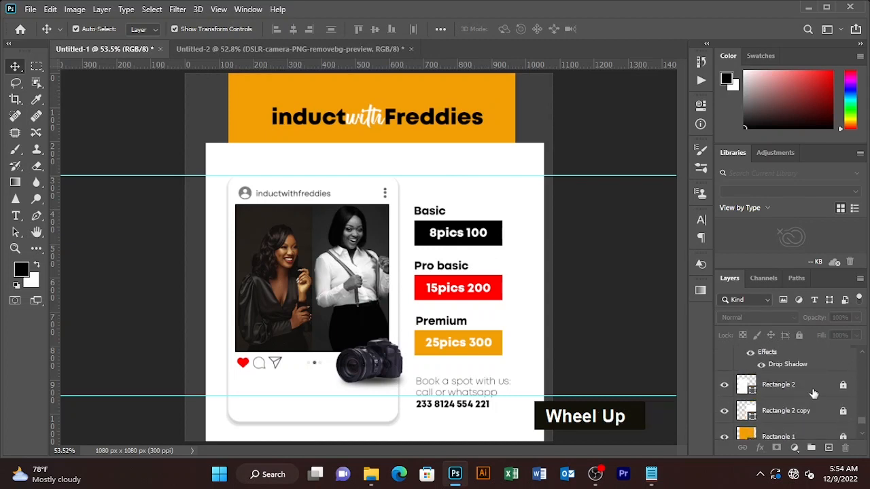
Unlock Rectangle 2 and Rectangle 2 copy and fill the copy with orange
click(812, 392)
click(843, 386)
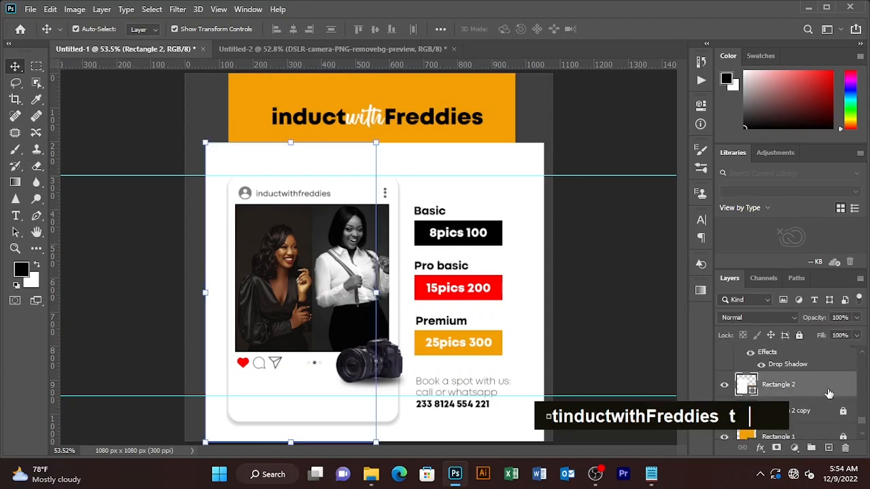
click(819, 419)
click(842, 411)
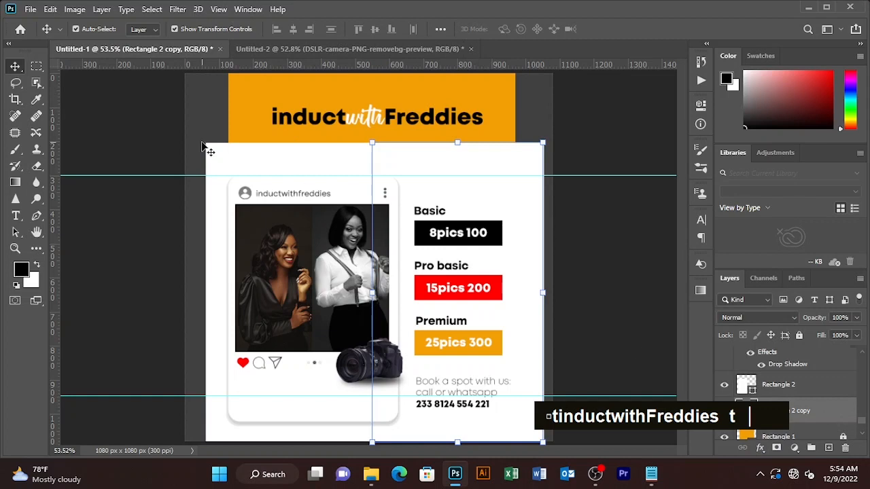
click(143, 29)
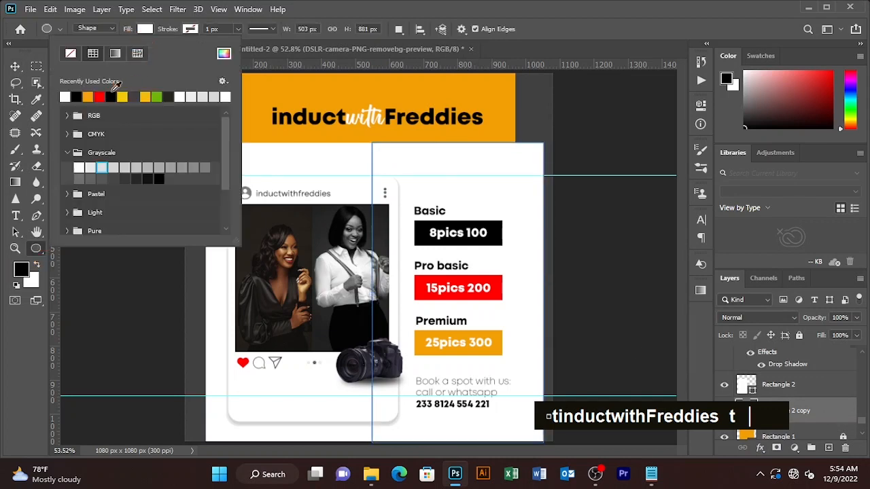
click(91, 96)
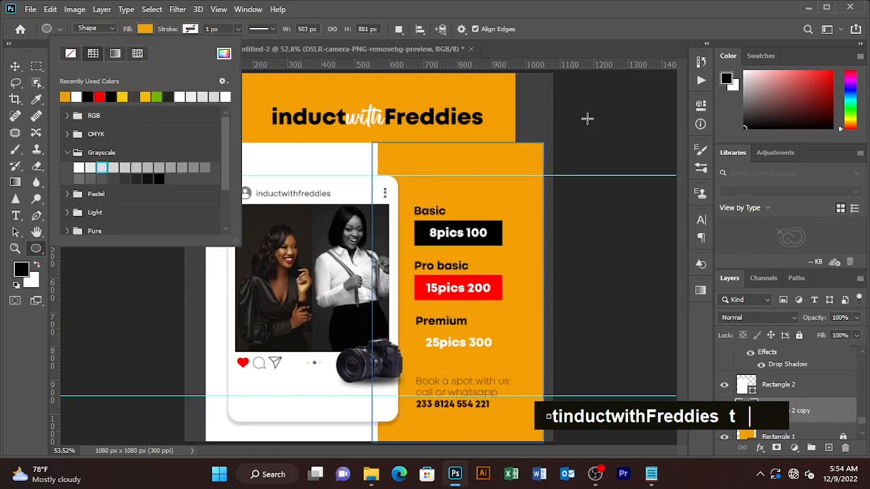
click(15, 66)
Turn on the freddies group to show the yellow lettering backdrop
scroll(713, 348, down, 1)
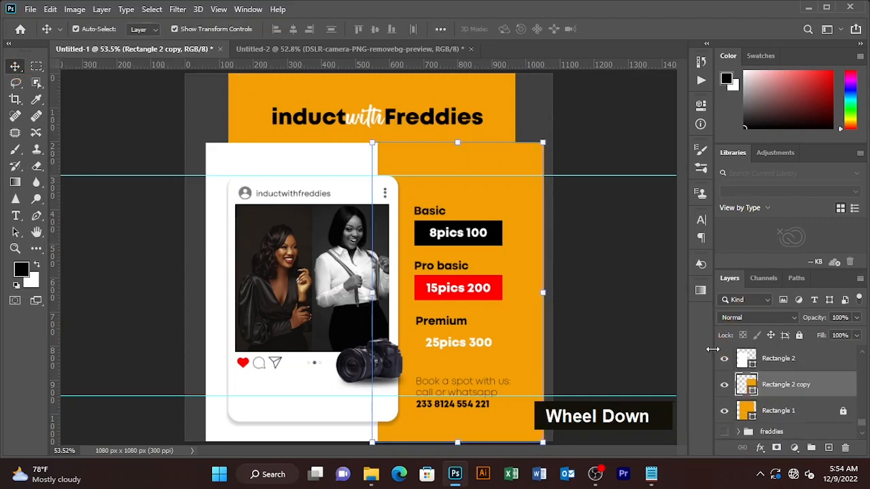
scroll(766, 392, down, 2)
click(724, 381)
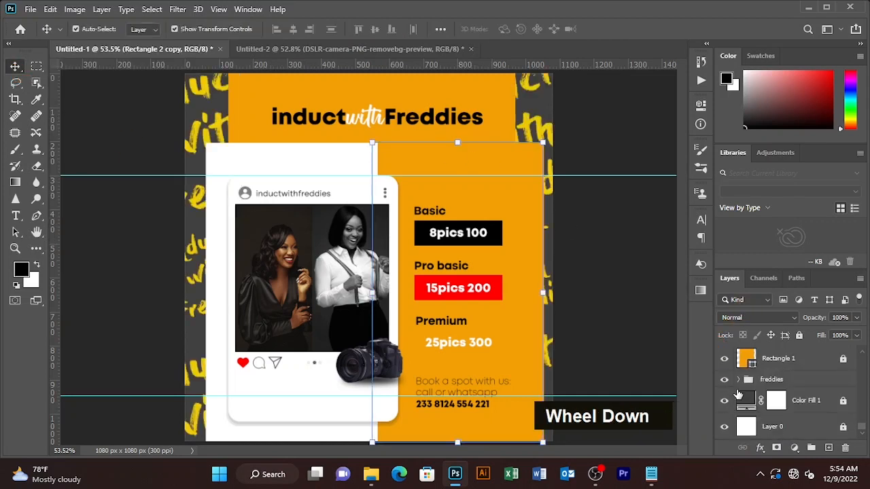
click(617, 325)
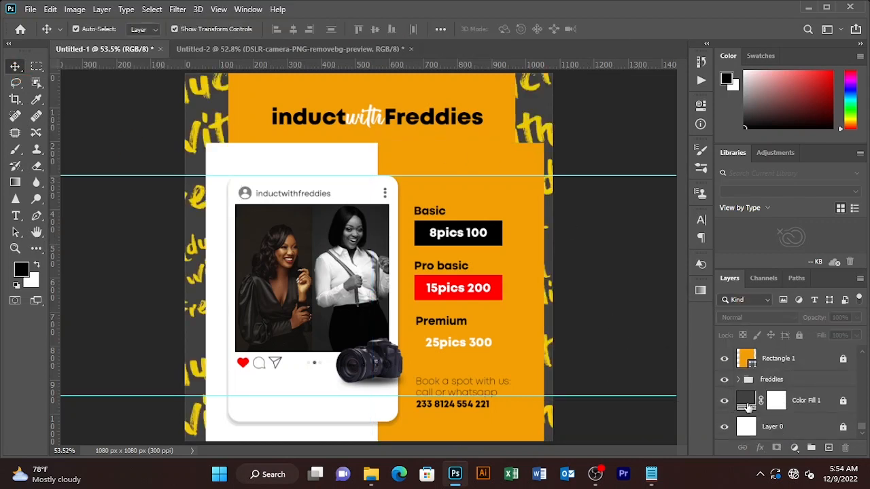
scroll(728, 406, up, 4)
Select the contact lines with the Type tool and change their colour to ffffff
scroll(730, 406, up, 3)
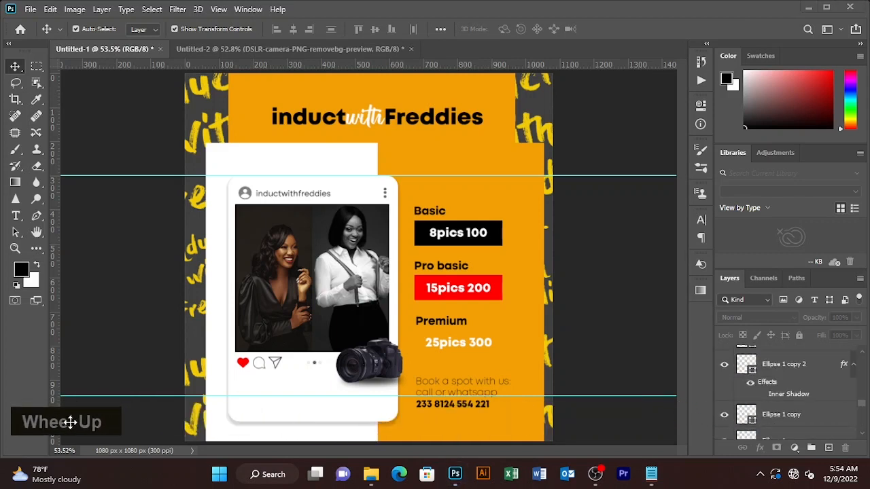
scroll(802, 402, up, 2)
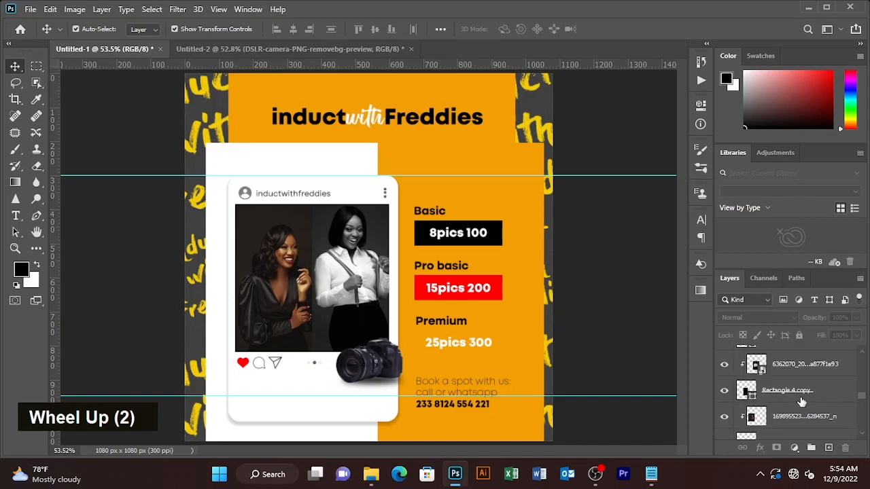
scroll(802, 403, up, 6)
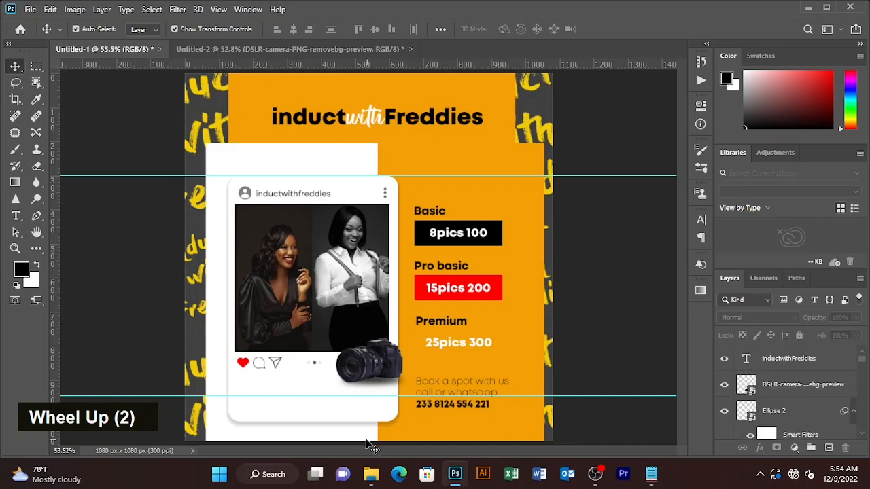
click(446, 397)
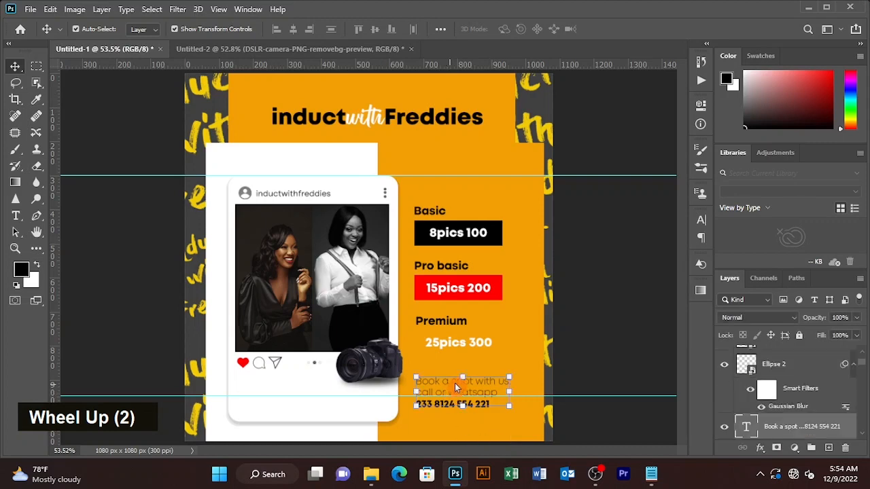
key(t)
key(t)
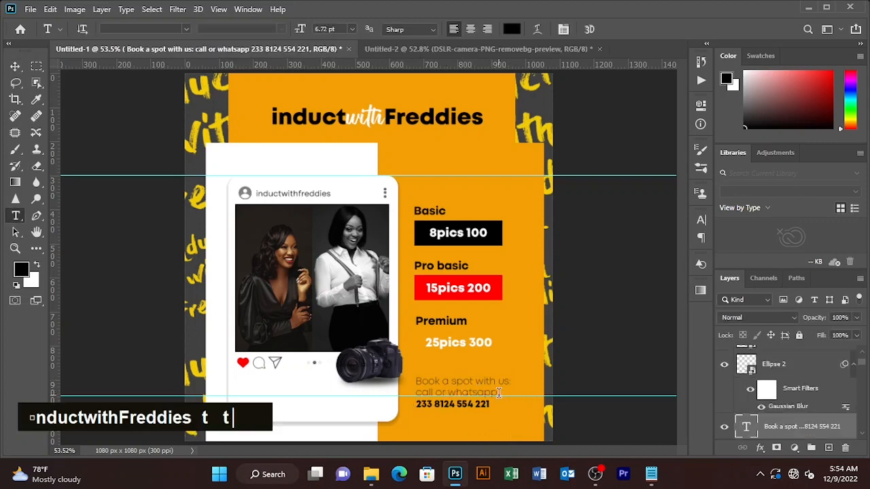
drag(499, 393, 394, 360)
click(512, 28)
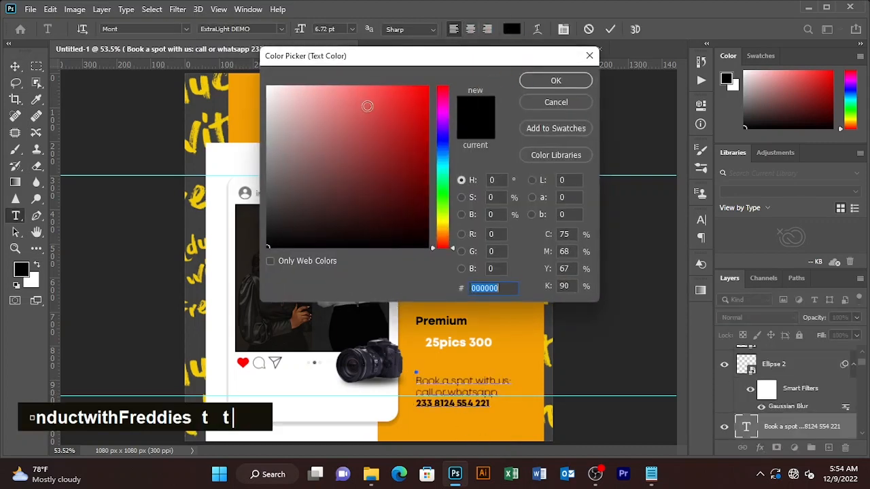
text(ffffff)
click(569, 82)
click(610, 31)
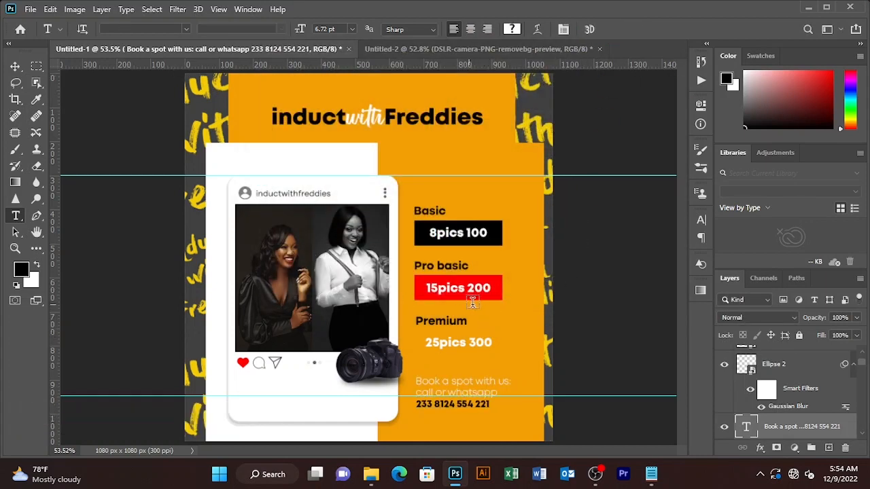
Copy the chevron arrows layer from Untitled-2 into the Untitled-1 poster
click(478, 49)
key(v)
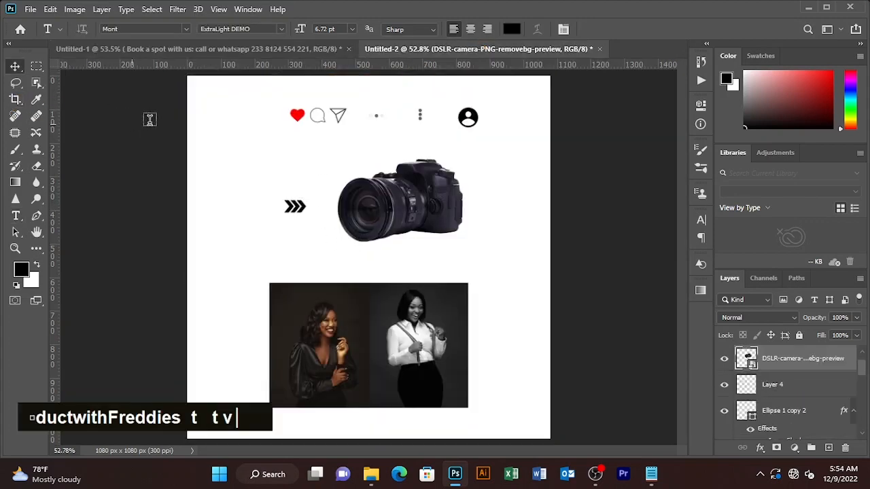
click(295, 207)
drag(295, 207, 365, 401)
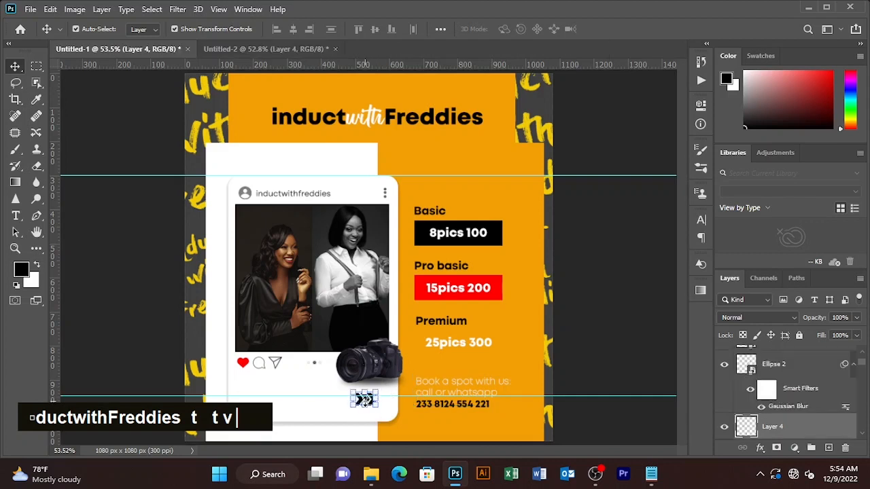
Lock the white backing rectangle and nudge the chevrons onto the card's bottom strip
click(365, 401)
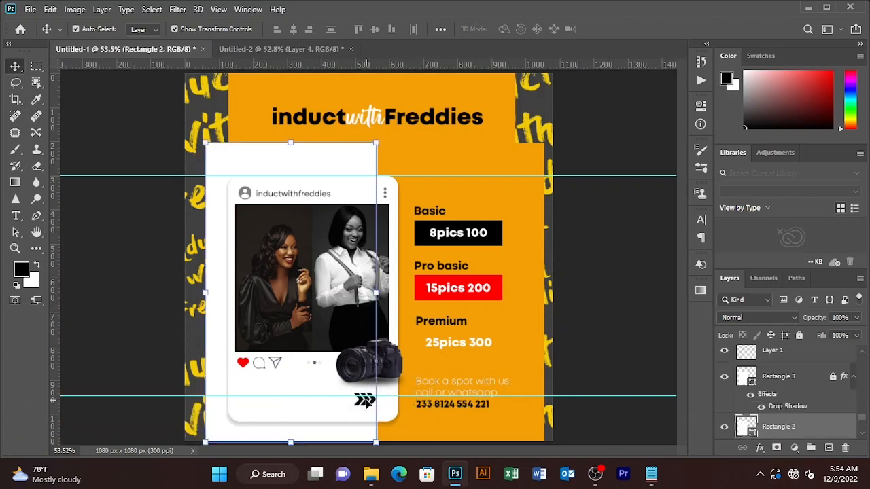
click(800, 335)
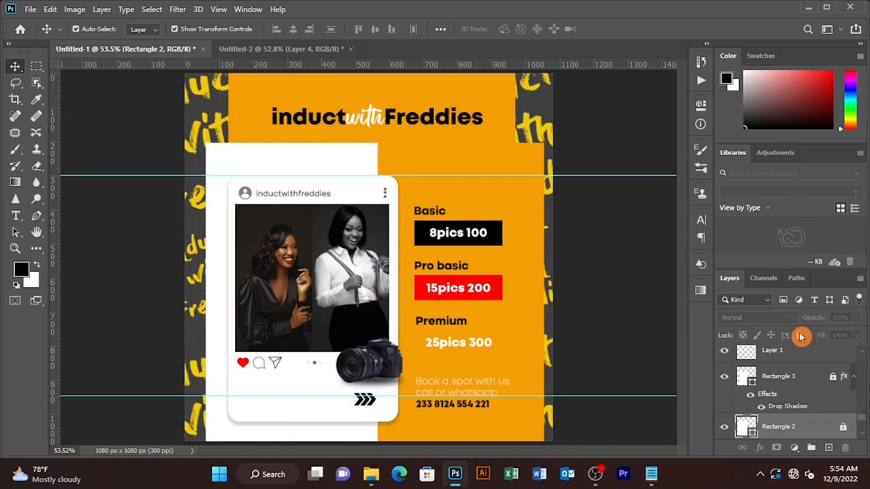
drag(365, 405, 363, 409)
click(132, 351)
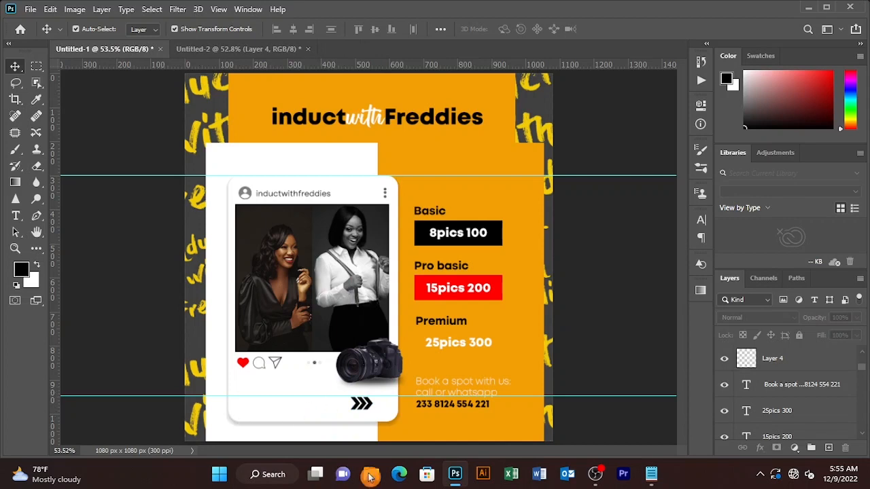
Type the label 'Packages' in a text box left of the chevrons
key(t)
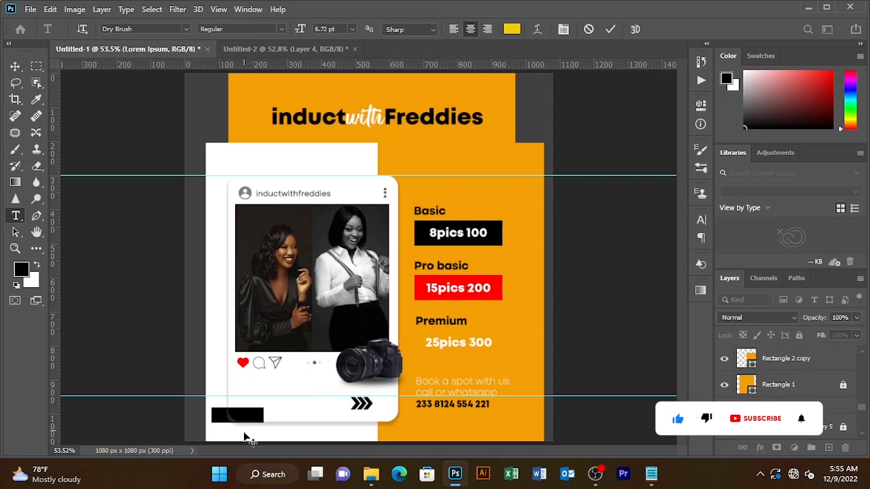
drag(246, 437, 299, 426)
key(Caps_Lock)
key(Caps_Lock)
text(Pack)
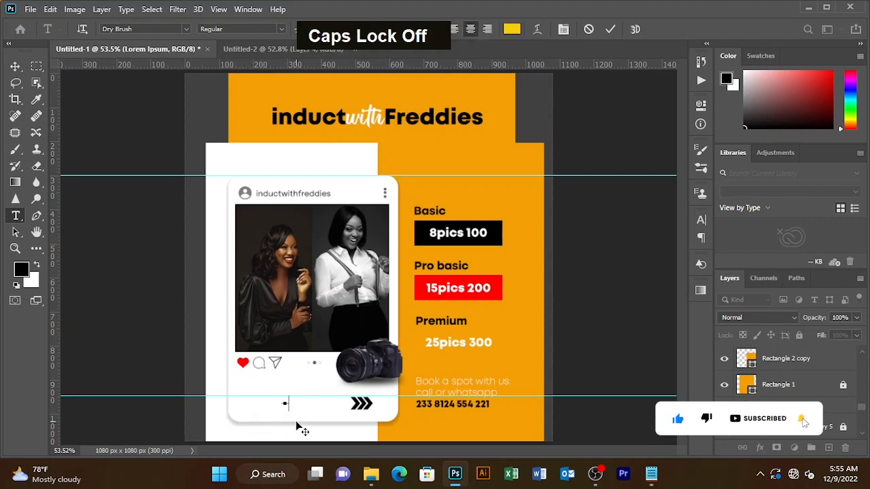
text(ages)
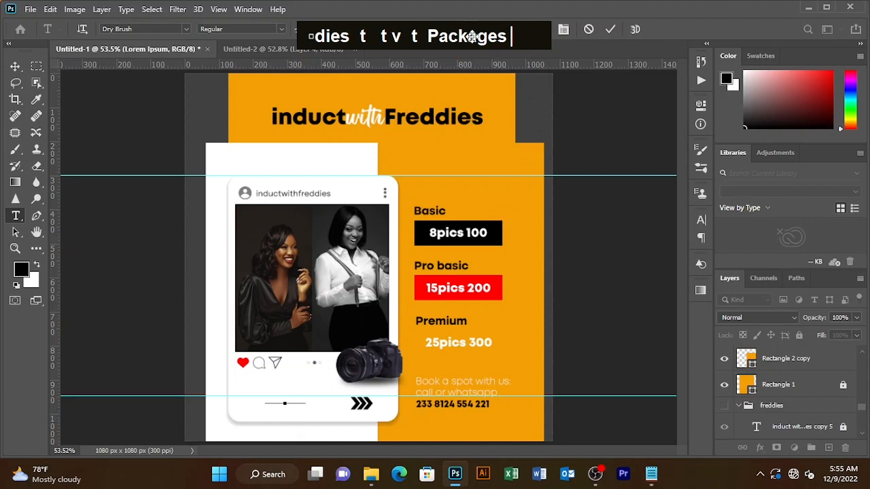
Set the Packages text colour to black and select the typed label
click(511, 33)
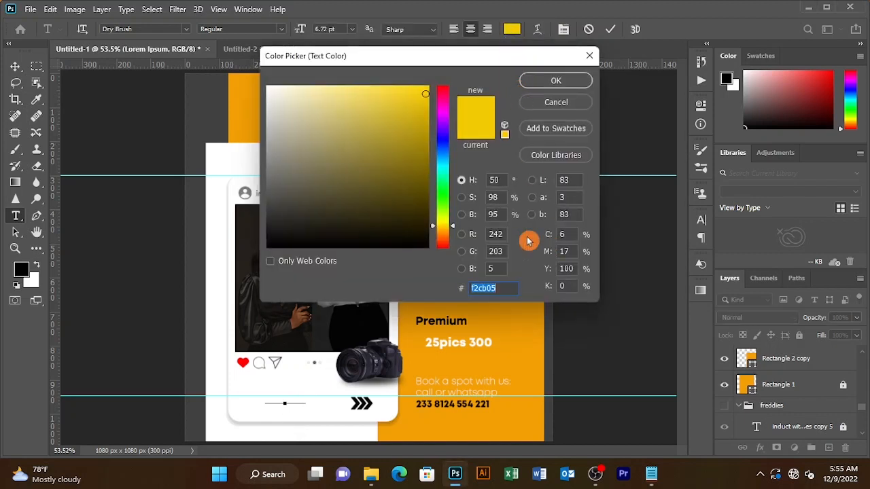
drag(340, 190, 263, 259)
click(571, 85)
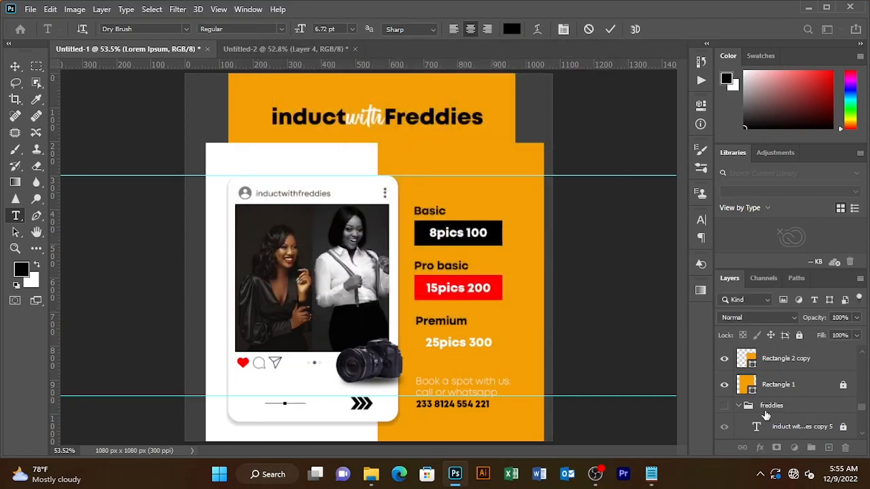
drag(305, 402, 213, 395)
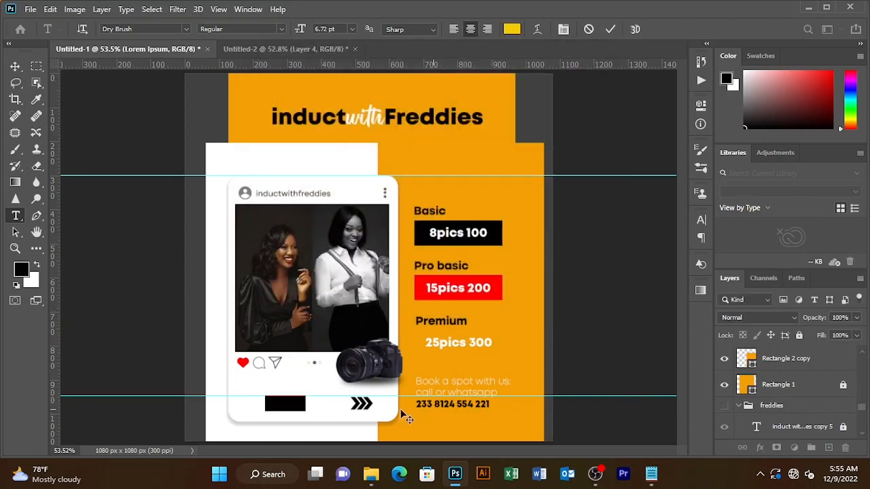
scroll(819, 367, up, 6)
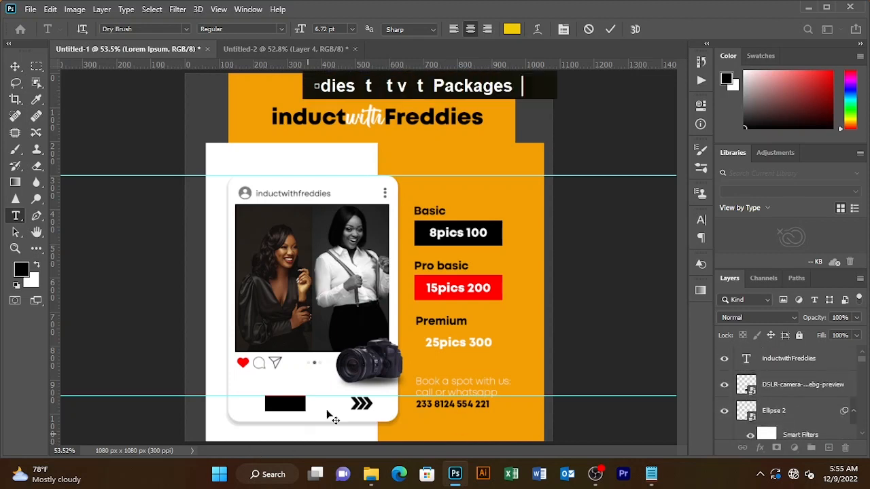
Move the Packages layer above the chevrons layer and select its text
scroll(819, 401, down, 5)
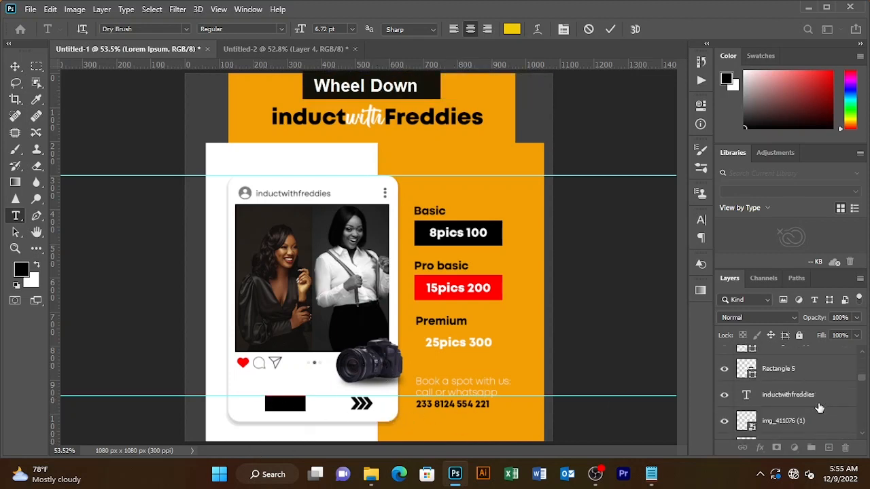
scroll(819, 401, down, 4)
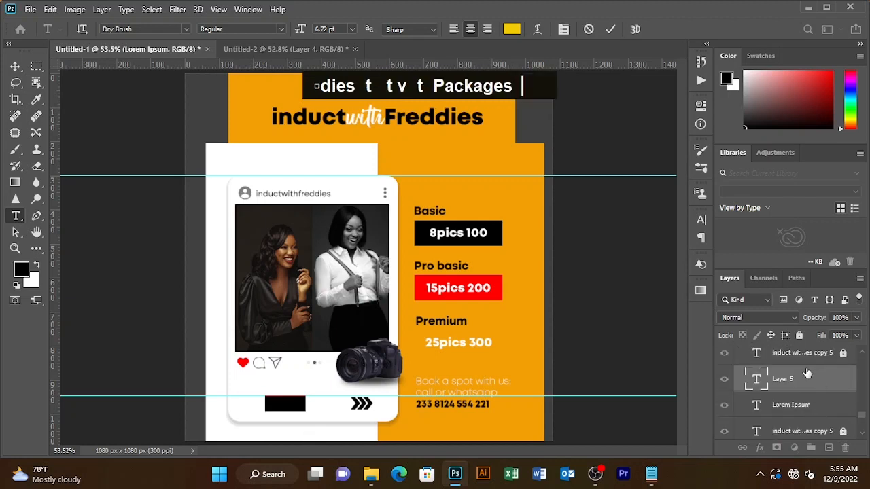
click(807, 375)
drag(806, 373, 805, 224)
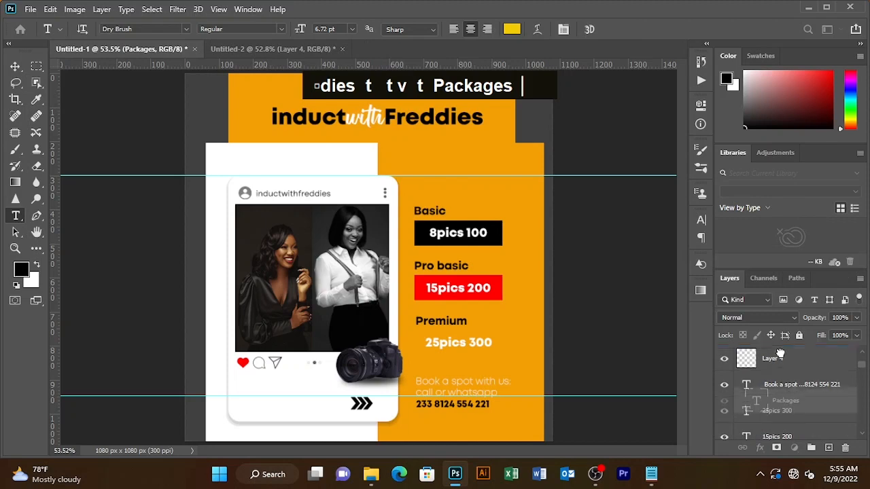
drag(780, 352, 781, 356)
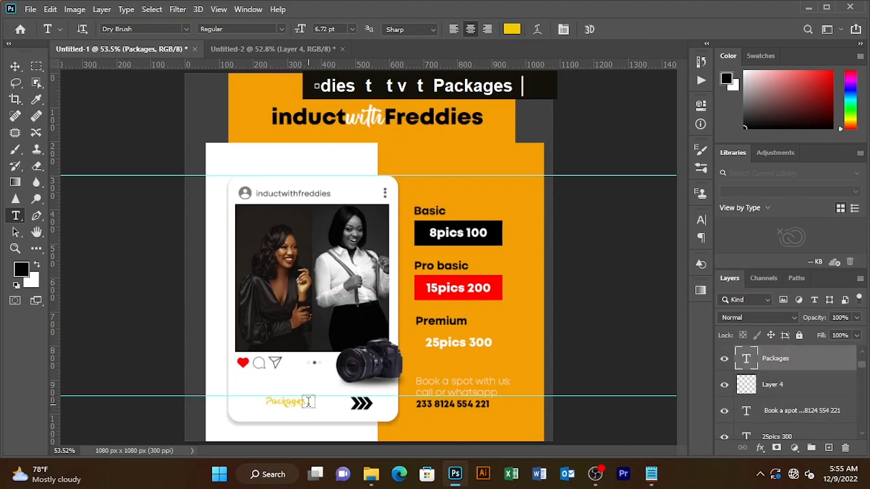
drag(304, 402, 216, 388)
Style Packages as Carlito Bold, colour 000000, at 11.72 pt
click(187, 29)
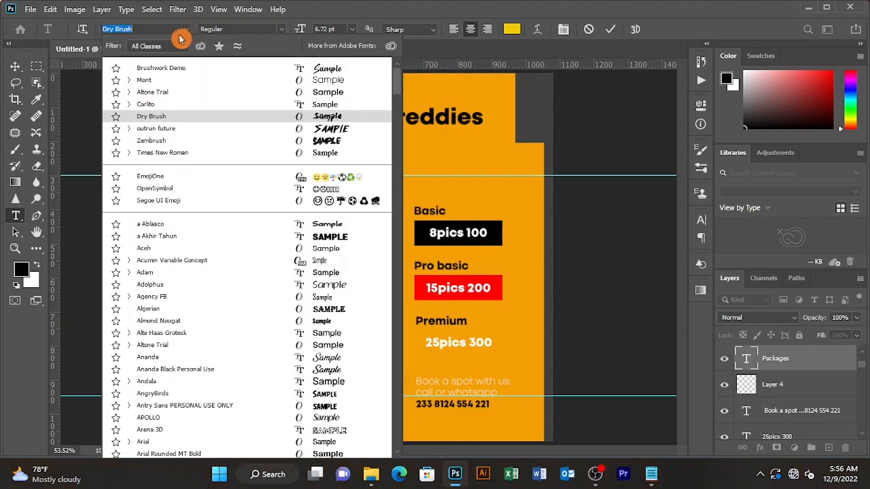
click(170, 92)
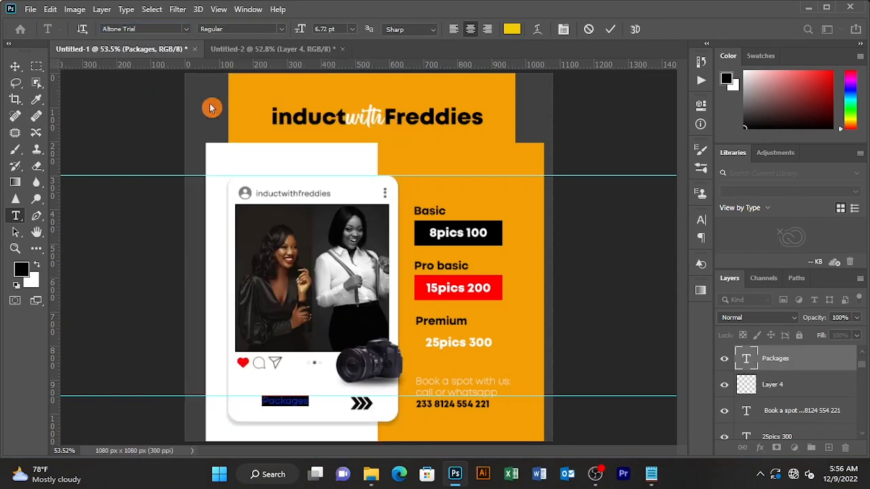
click(187, 29)
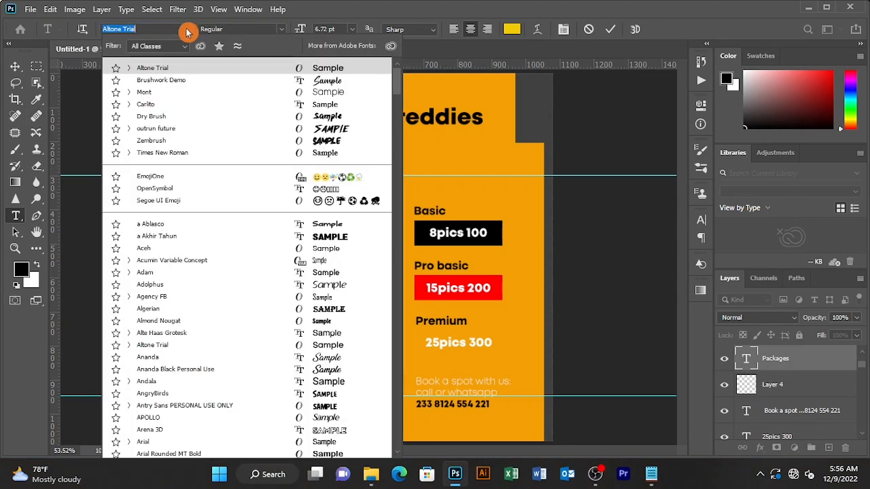
click(144, 104)
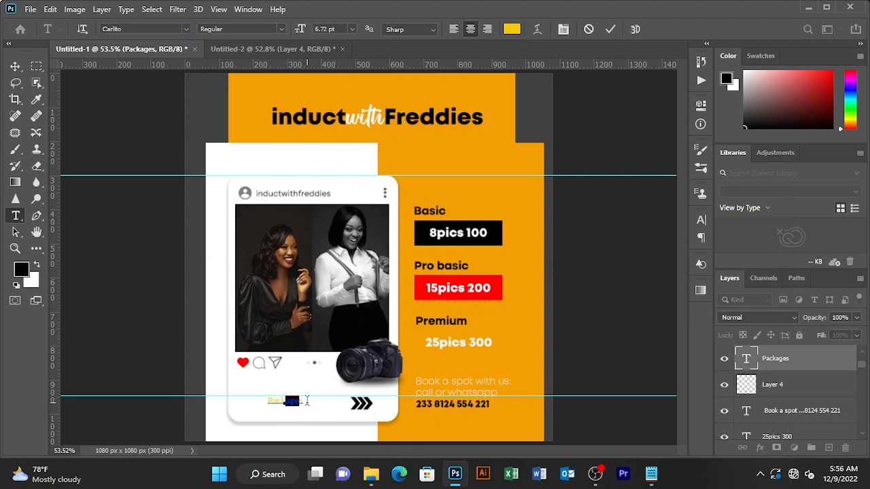
click(512, 28)
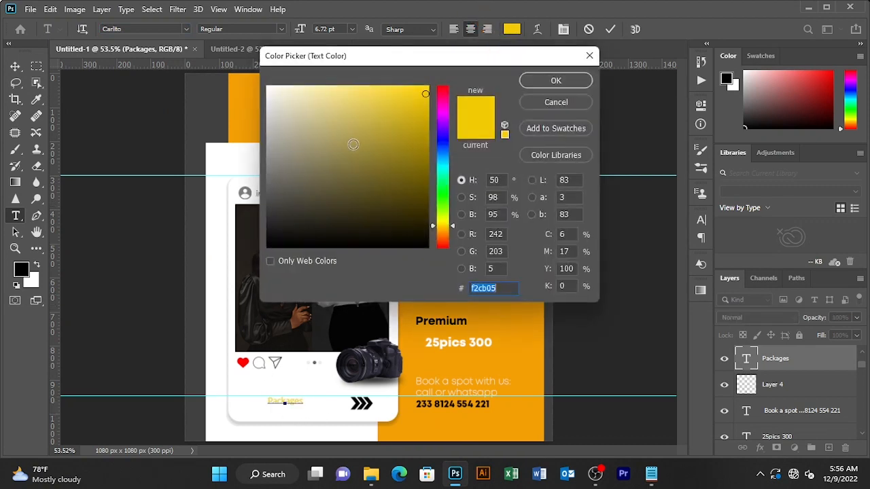
text(000000)
click(566, 81)
click(280, 29)
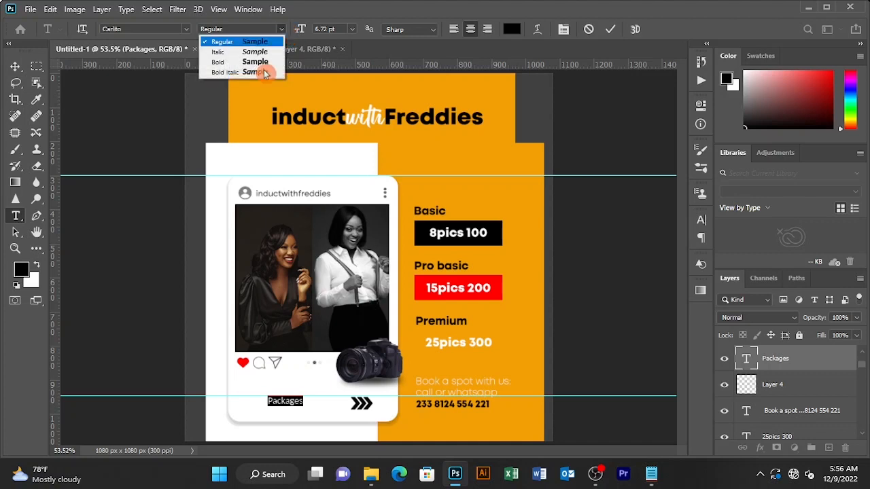
click(258, 62)
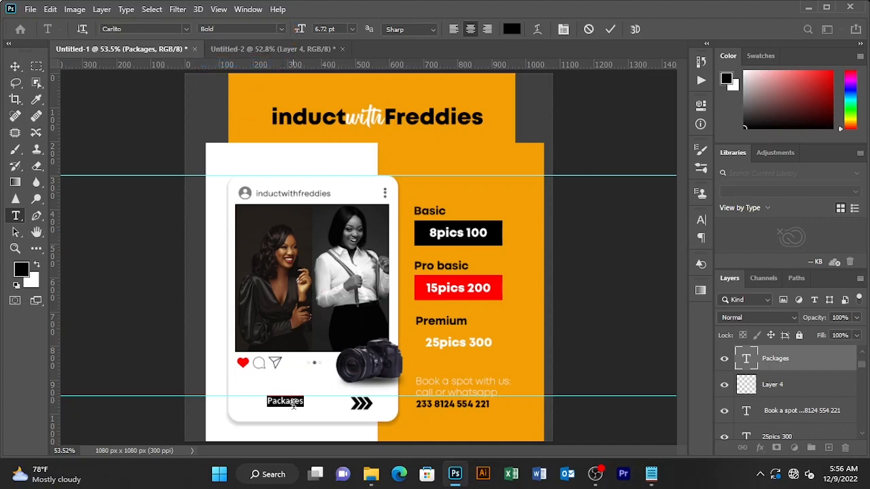
drag(301, 33, 301, 29)
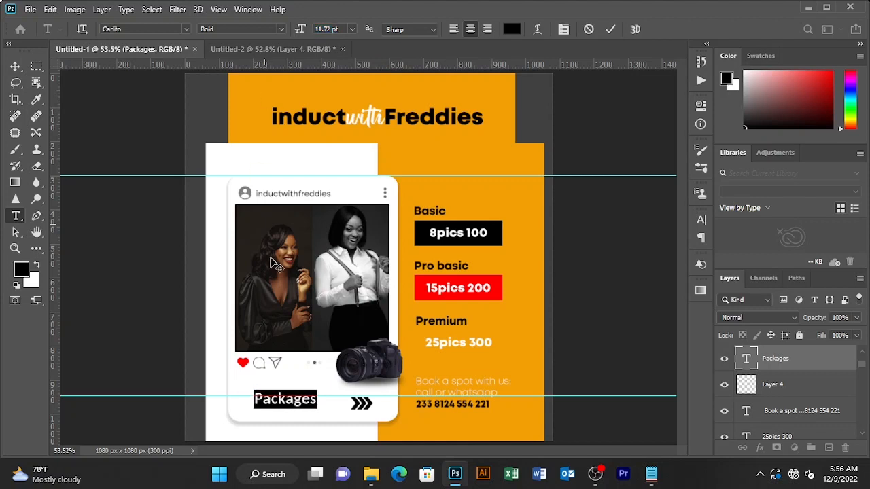
Position Packages beside the chevrons, commit it, and delete the stray Lorem Ipsum text layer
mouse_move(290, 413)
mouse_down()
mouse_move(312, 413)
mouse_move(303, 412)
mouse_up()
drag(356, 401, 356, 401)
click(658, 185)
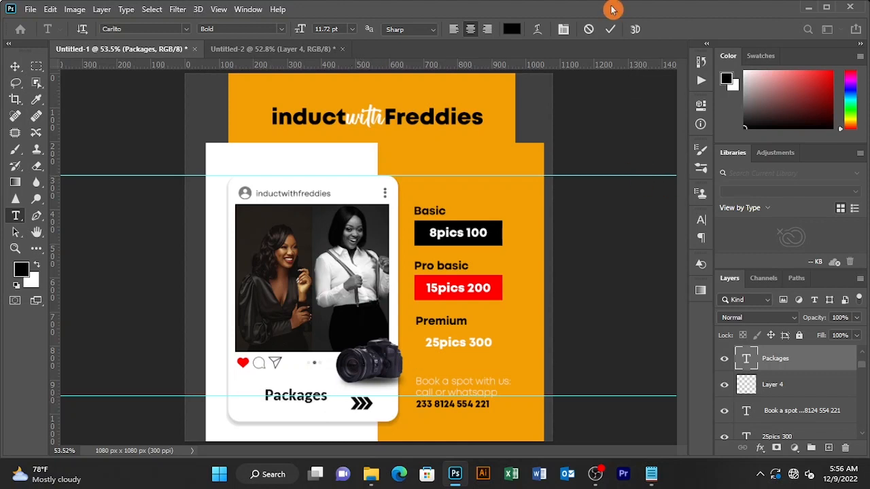
click(598, 356)
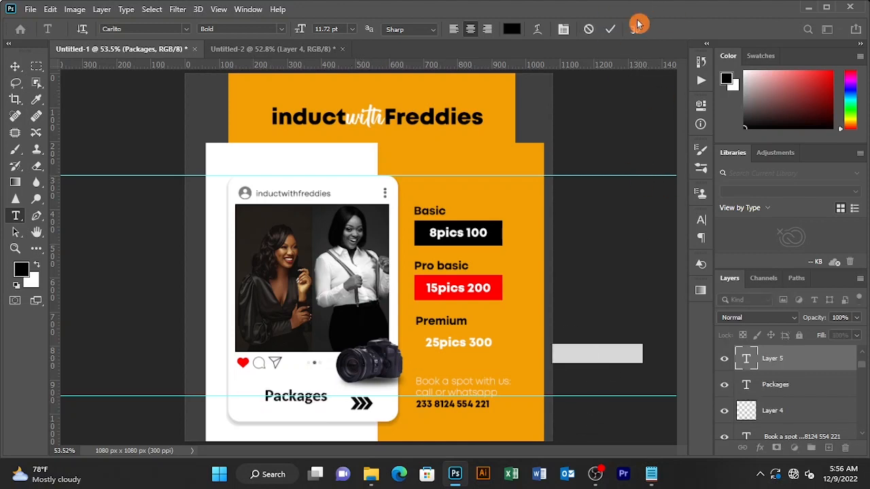
click(611, 29)
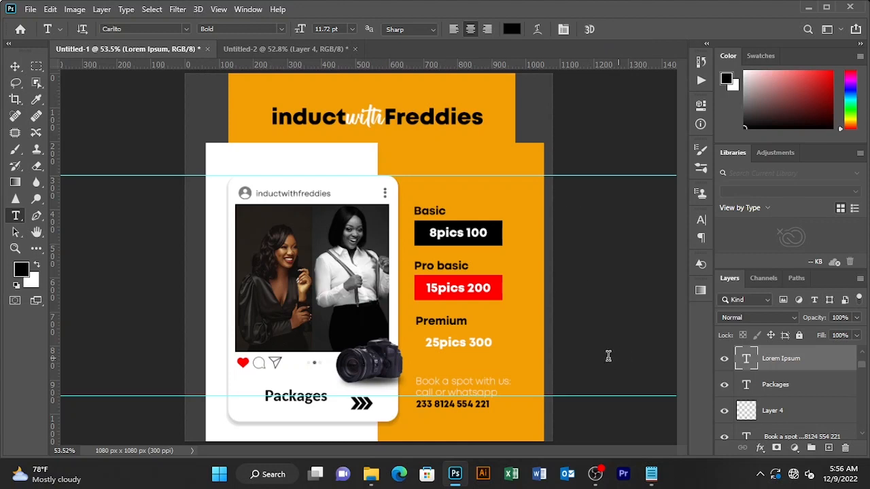
key(Delete)
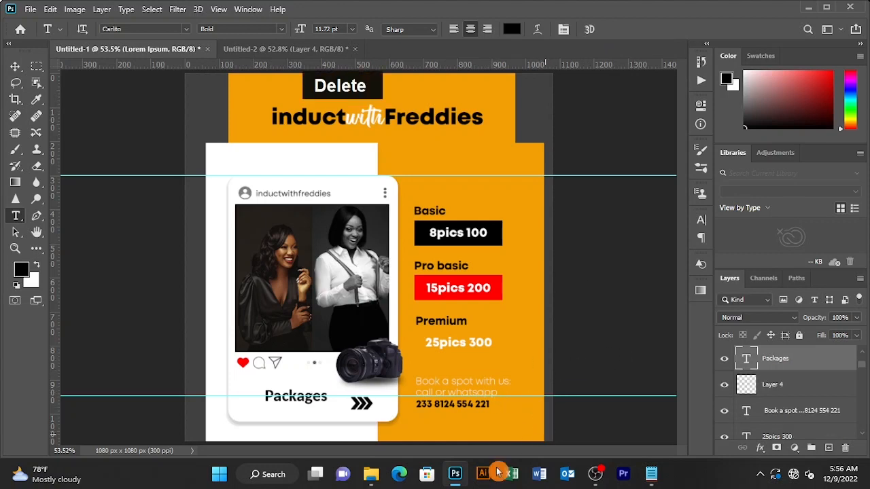
Shift the chevron arrows left, closer to the Packages label
key(c)
key(v)
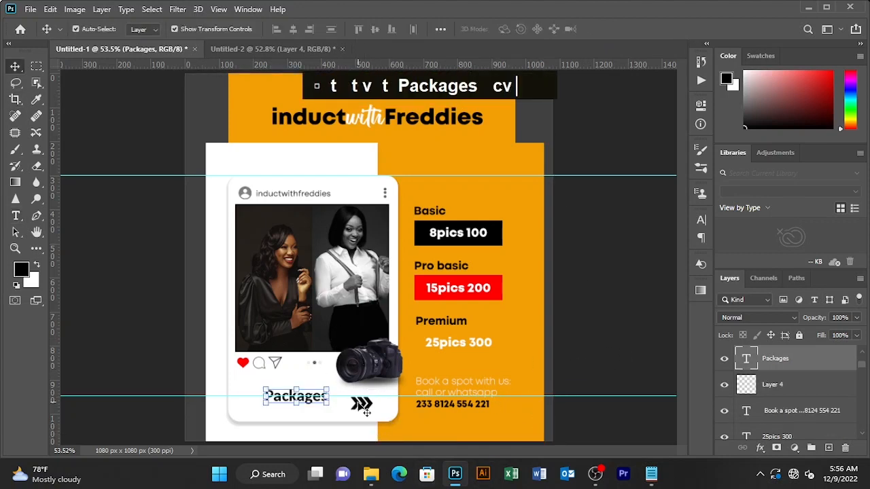
drag(362, 408, 346, 402)
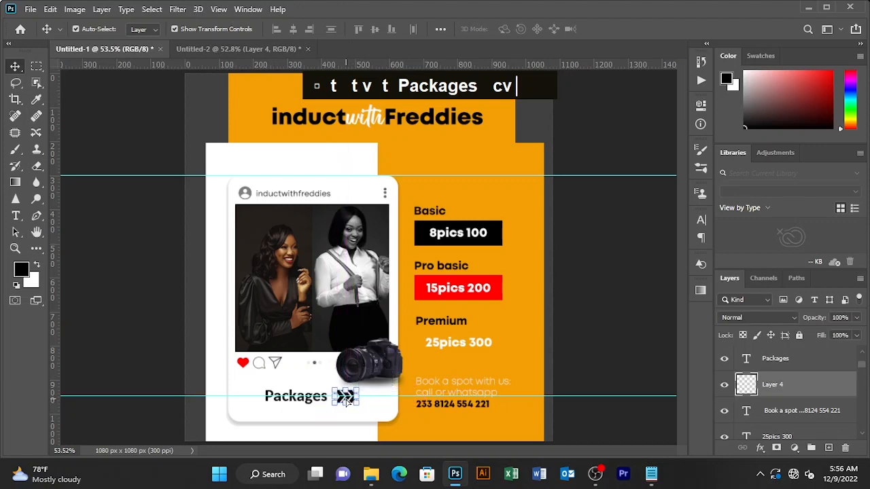
click(139, 339)
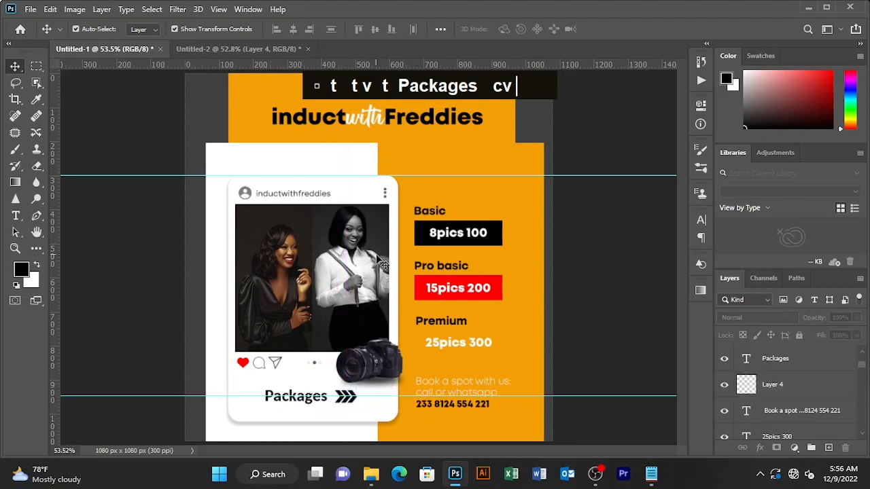
Hide the guides and make the yellow freddies text pattern group visible
key(ctrl+;)
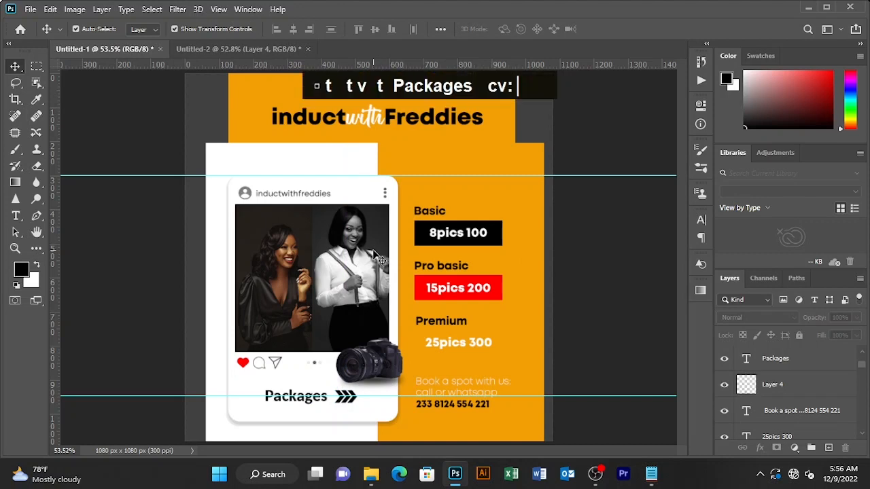
key(ctrl+semicolon)
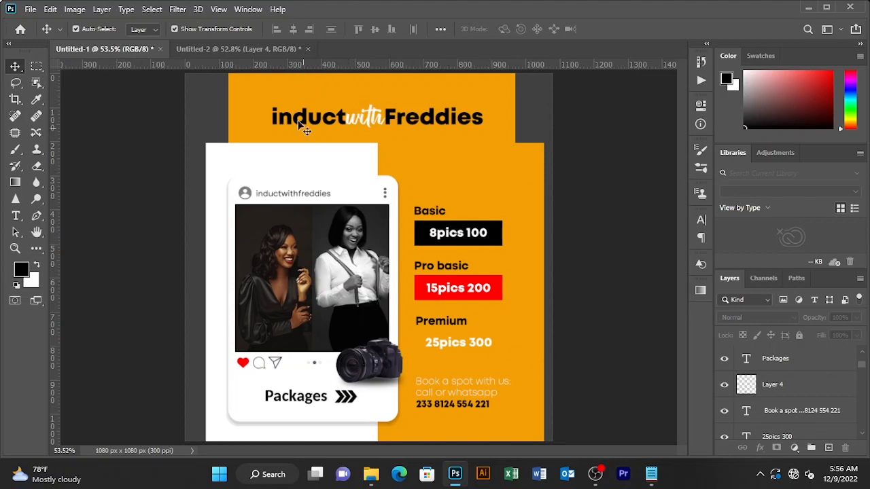
scroll(777, 409, up, 3)
scroll(737, 420, down, 2)
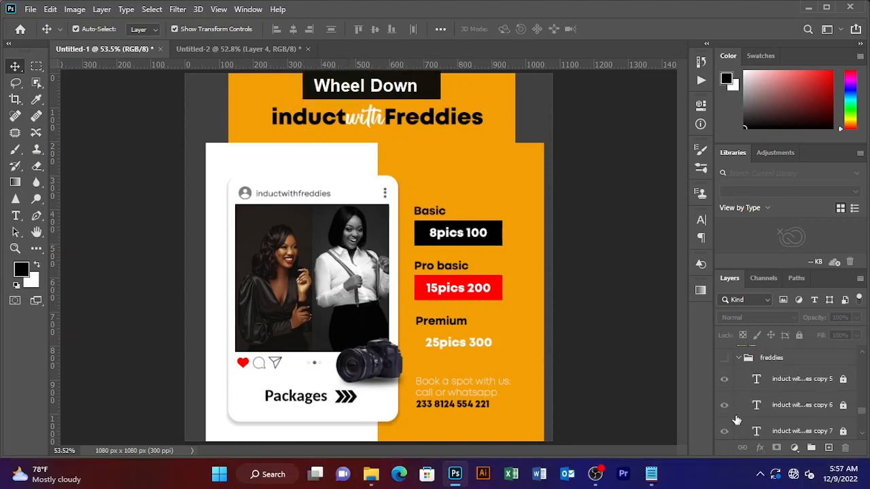
click(724, 358)
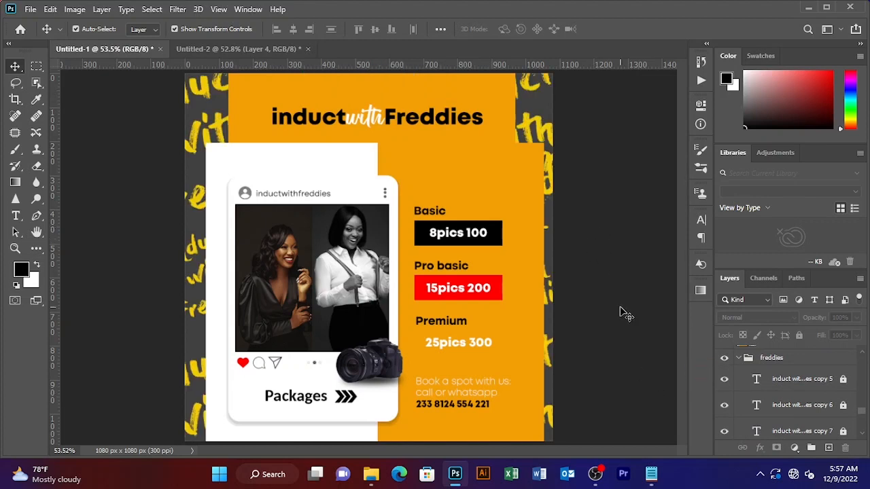
Add a default drop shadow to the right orange panel (Rectangle 2 copy)
click(498, 169)
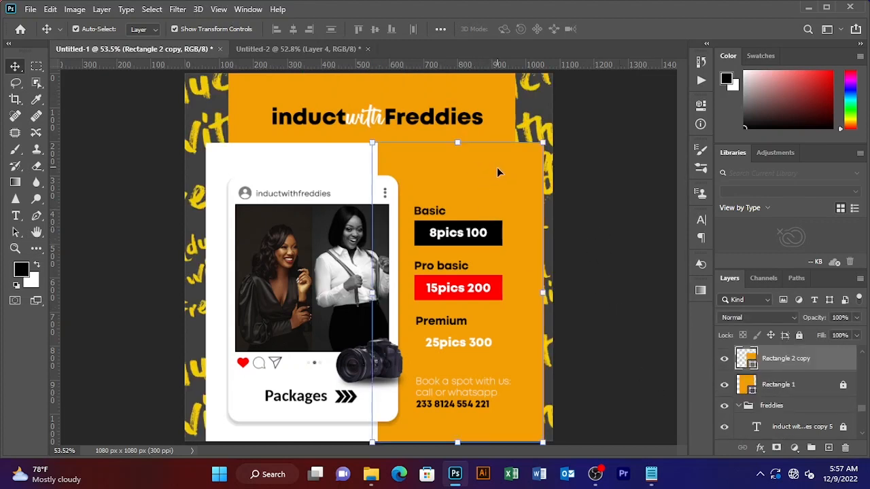
double_click(824, 366)
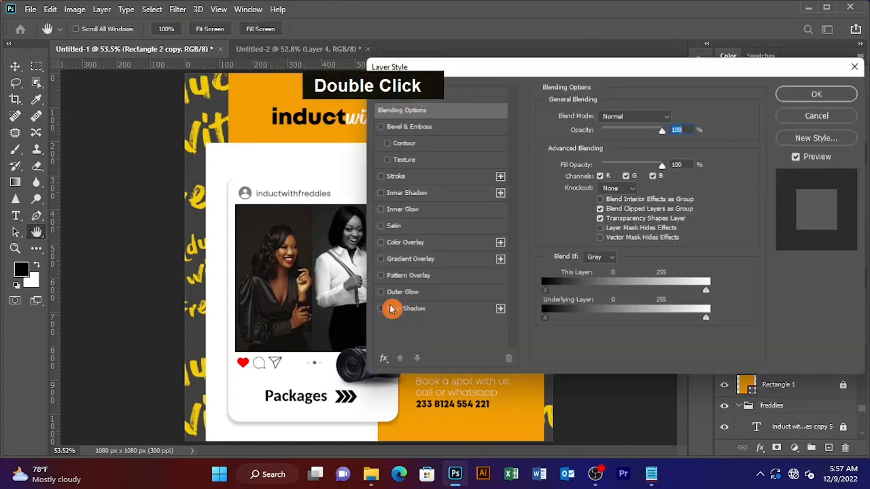
click(408, 313)
click(814, 95)
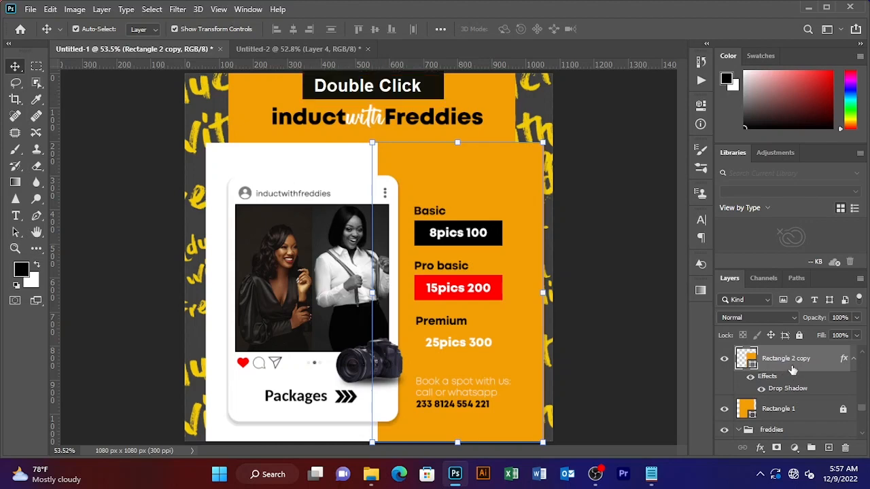
Experiment with the panel's drop shadow spread and distance values
double_click(787, 376)
click(435, 311)
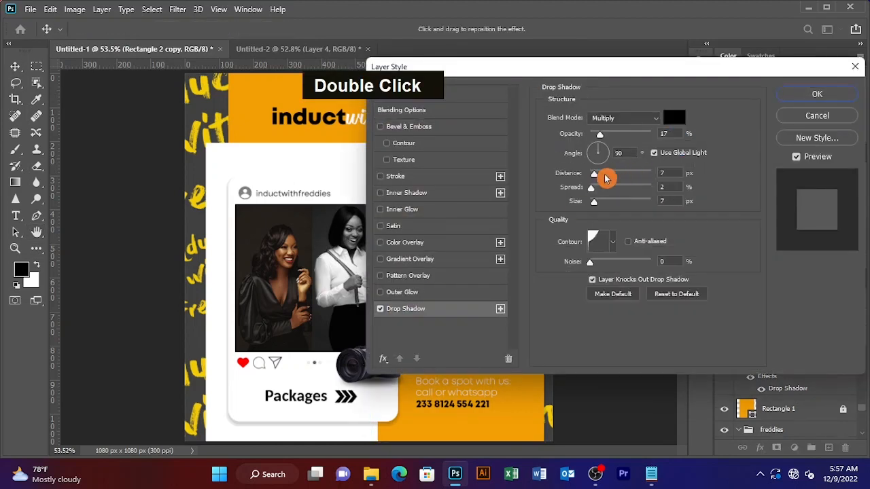
drag(591, 187, 602, 189)
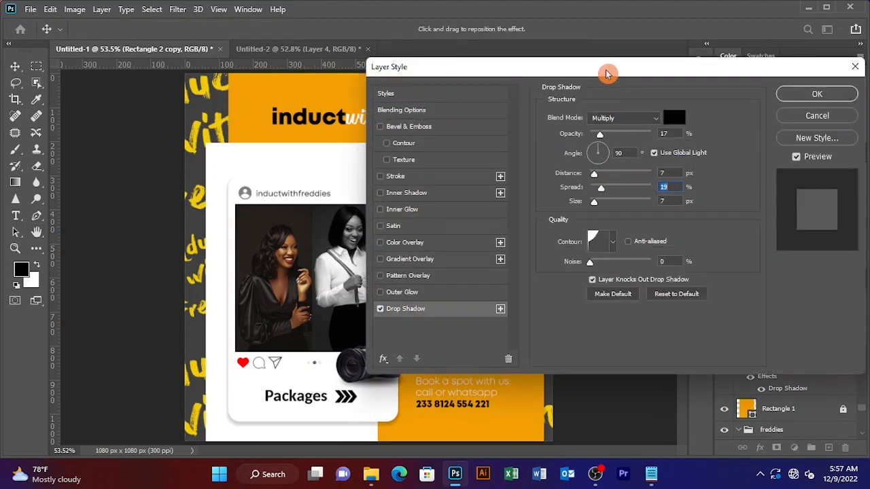
drag(608, 72, 724, 76)
drag(714, 179, 740, 176)
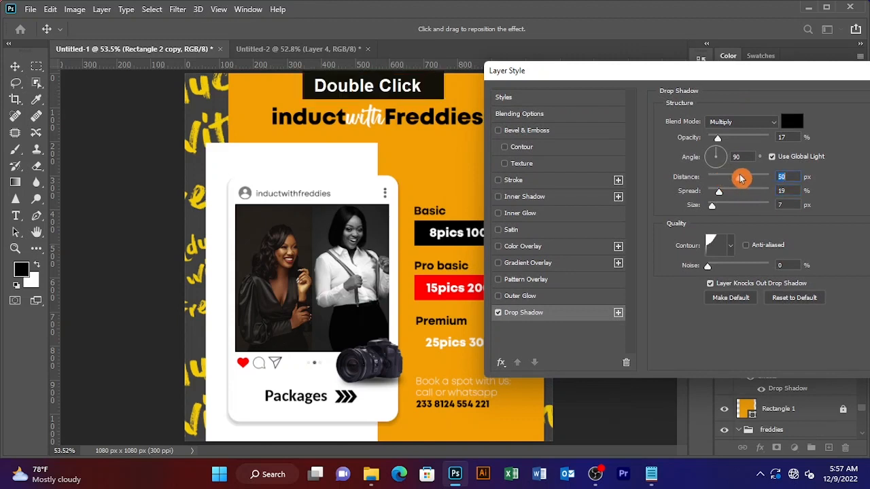
mouse_move(712, 205)
mouse_down()
mouse_move(730, 206)
mouse_move(719, 205)
mouse_up()
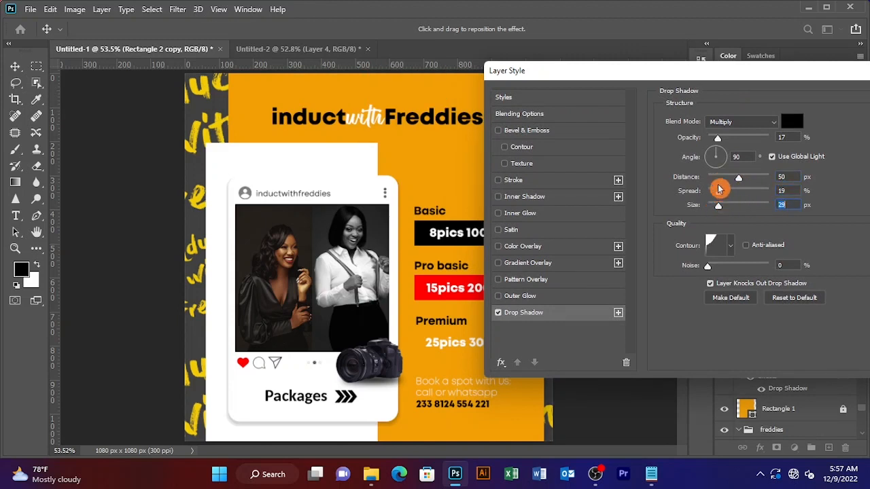
click(724, 179)
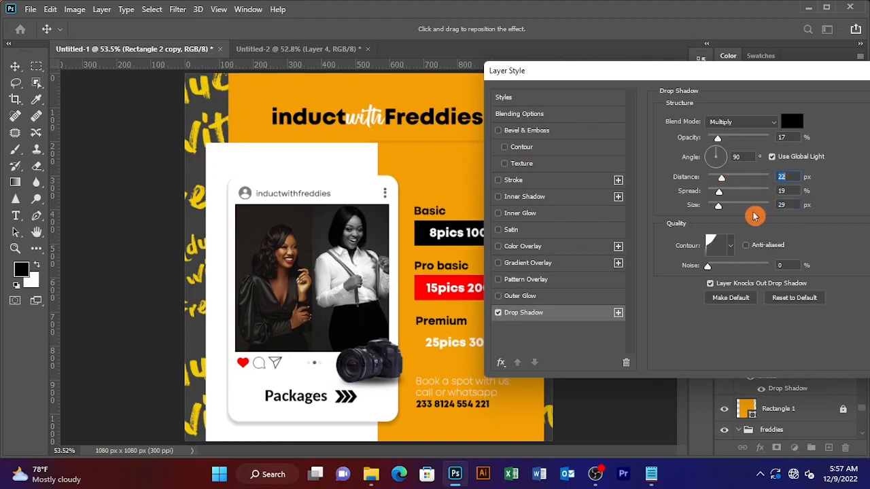
Try several contour presets and settle on a soft curved contour for the shadow
click(729, 245)
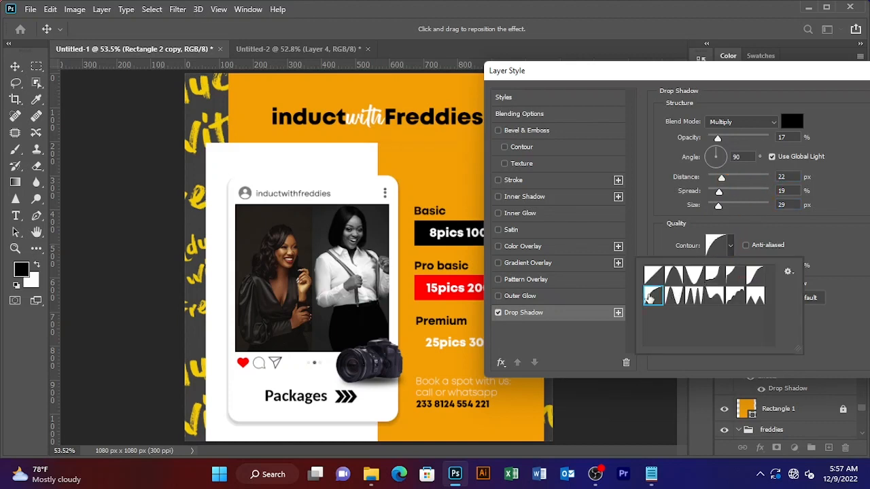
click(675, 276)
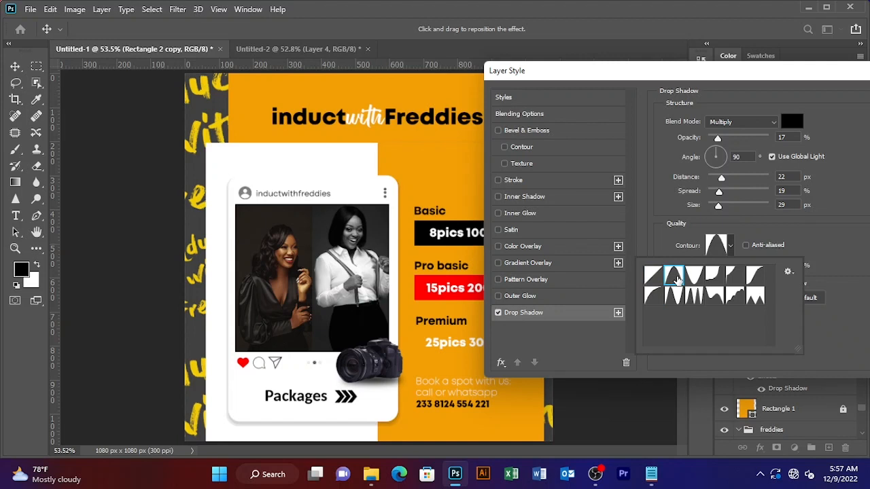
click(754, 274)
click(754, 297)
click(733, 303)
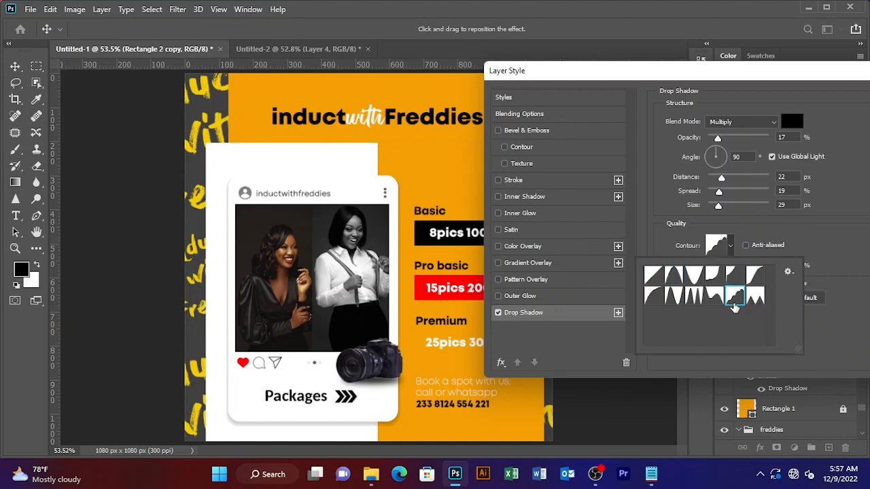
click(669, 279)
click(653, 277)
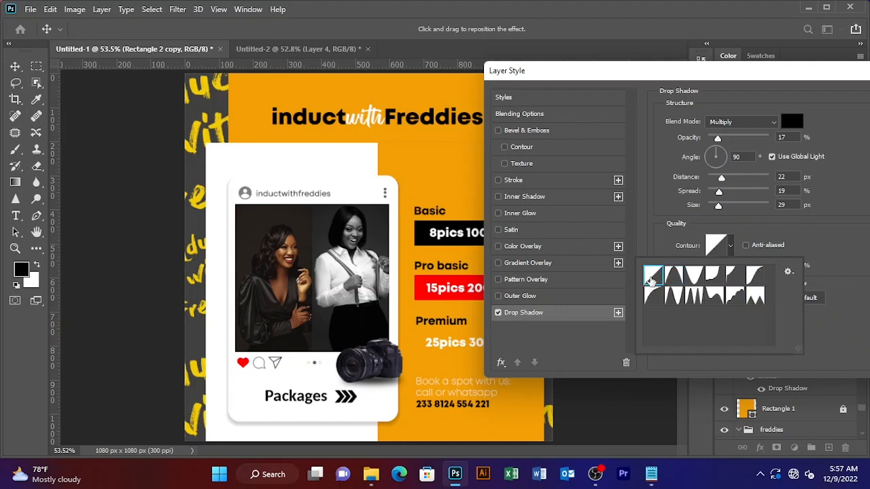
click(651, 297)
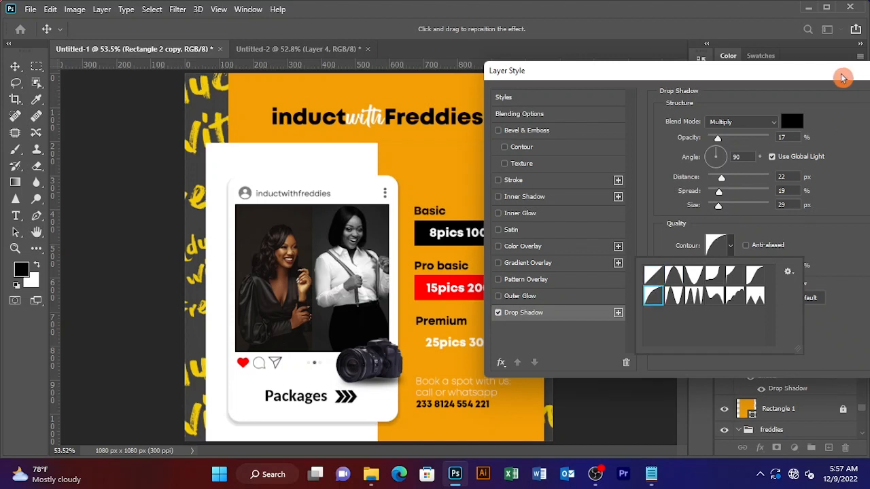
click(731, 207)
Finalize the shadow at size 54 px, distance 36 px, opacity 30%, spread 27%
drag(731, 208, 732, 178)
mouse_move(719, 138)
mouse_down()
mouse_move(734, 140)
mouse_move(726, 138)
mouse_up()
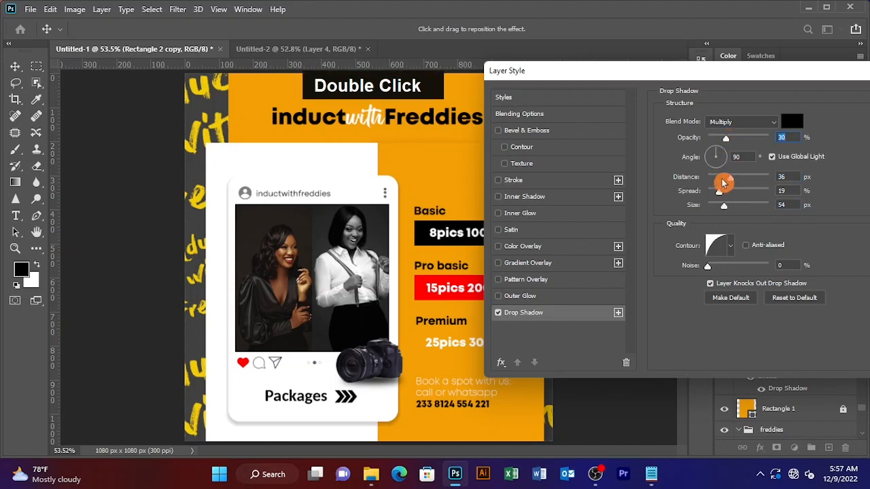
drag(719, 191, 726, 192)
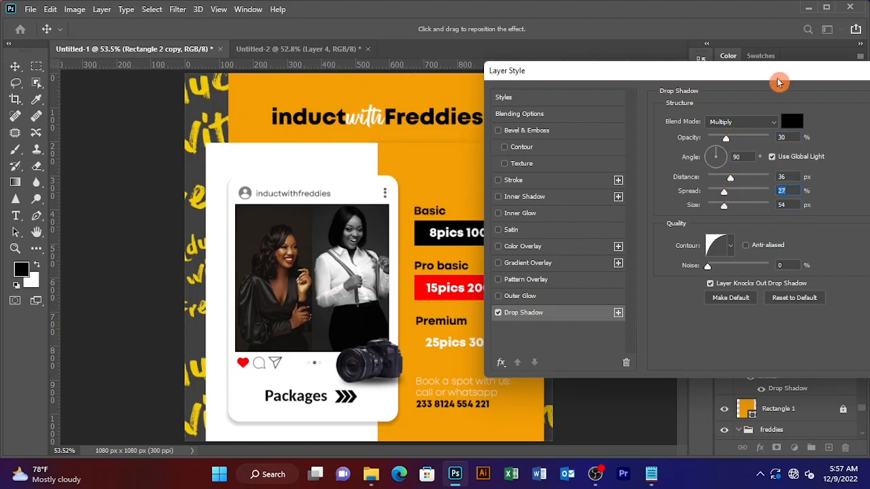
drag(823, 75, 633, 136)
click(761, 143)
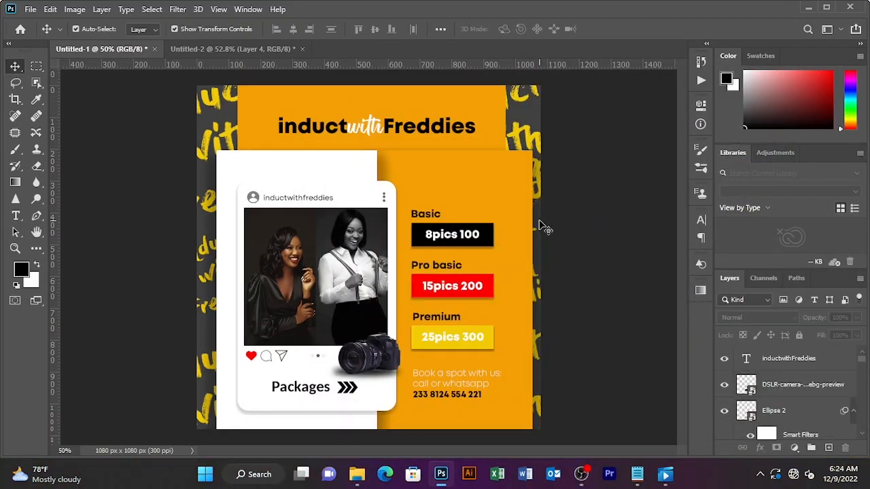
key(ctrl)
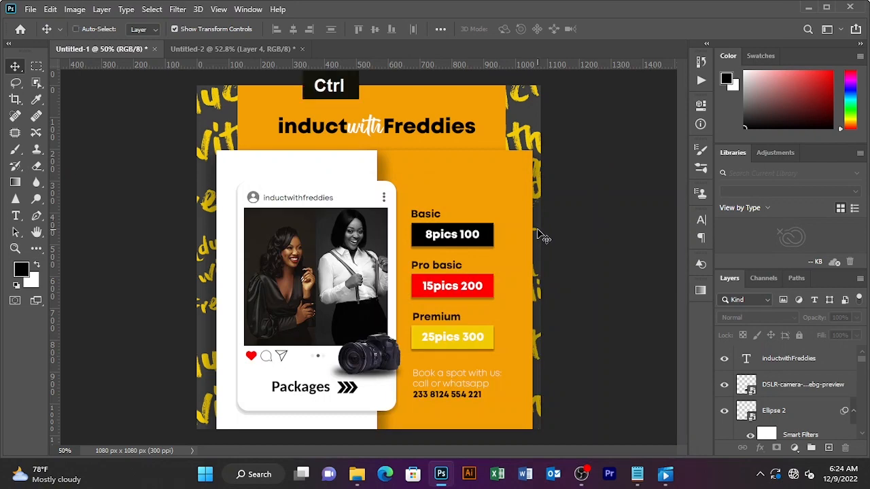
key(ctrl+0)
key(ctrl+minus)
key(ctrl+minus)
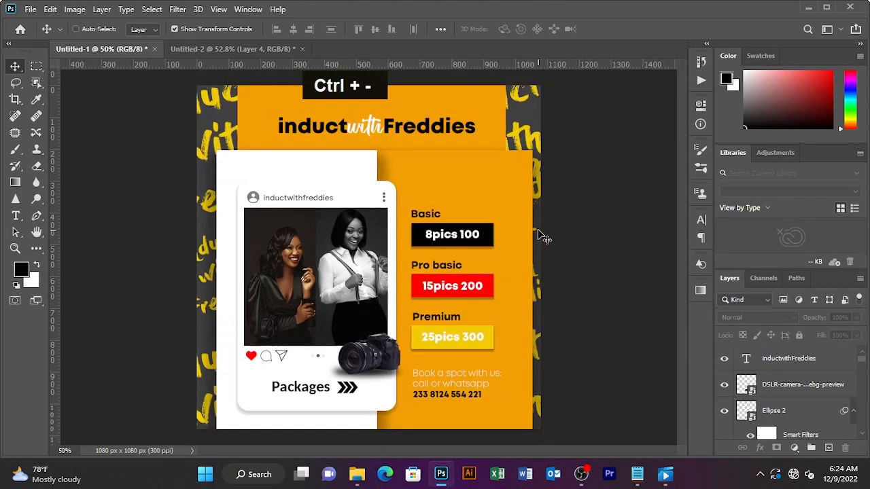
key(ctrl+minus)
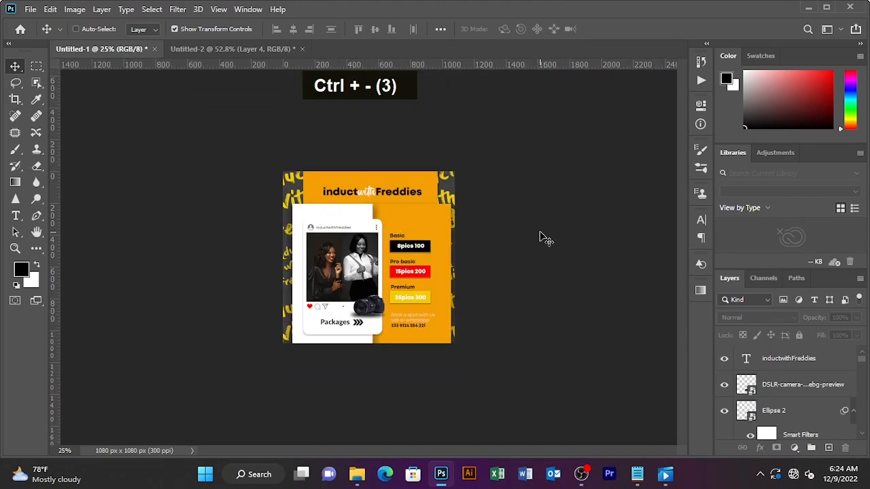
key(ctrl+0)
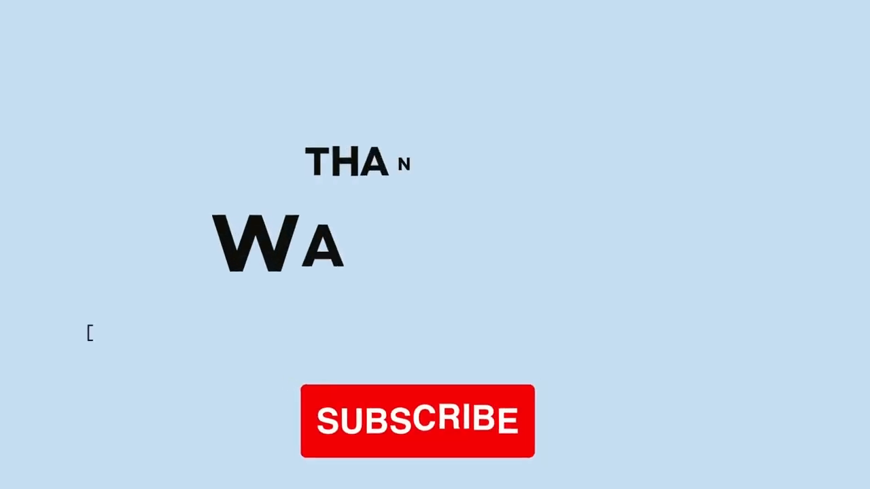